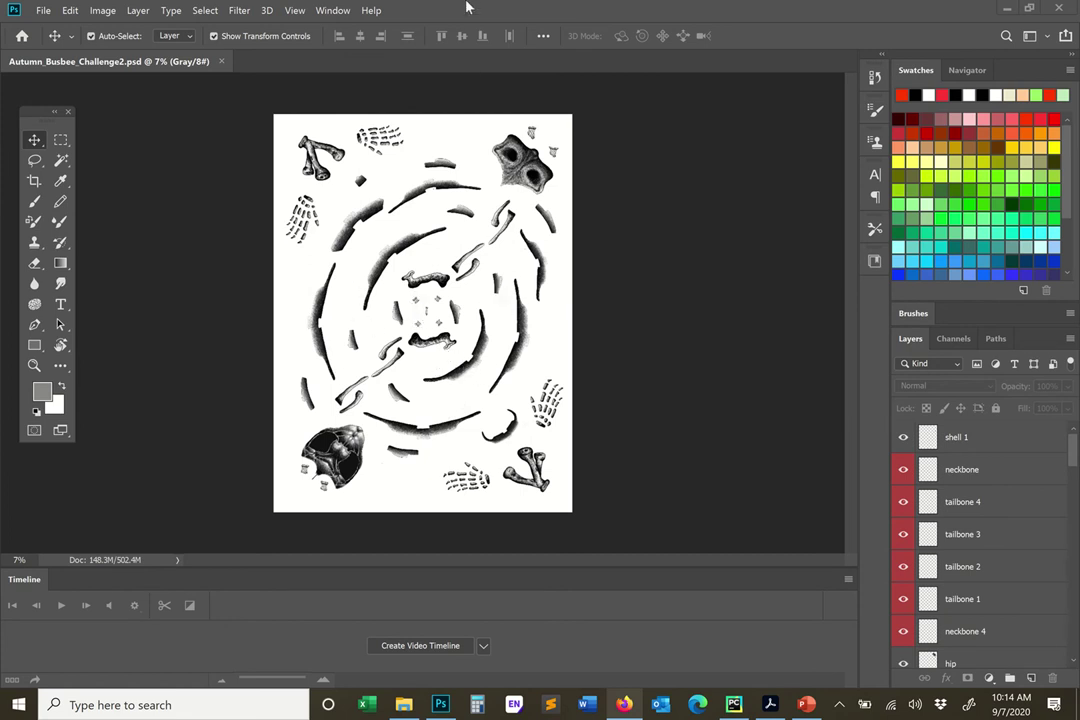
{"action": "mouse_move", "coordinate": [438, 28]}
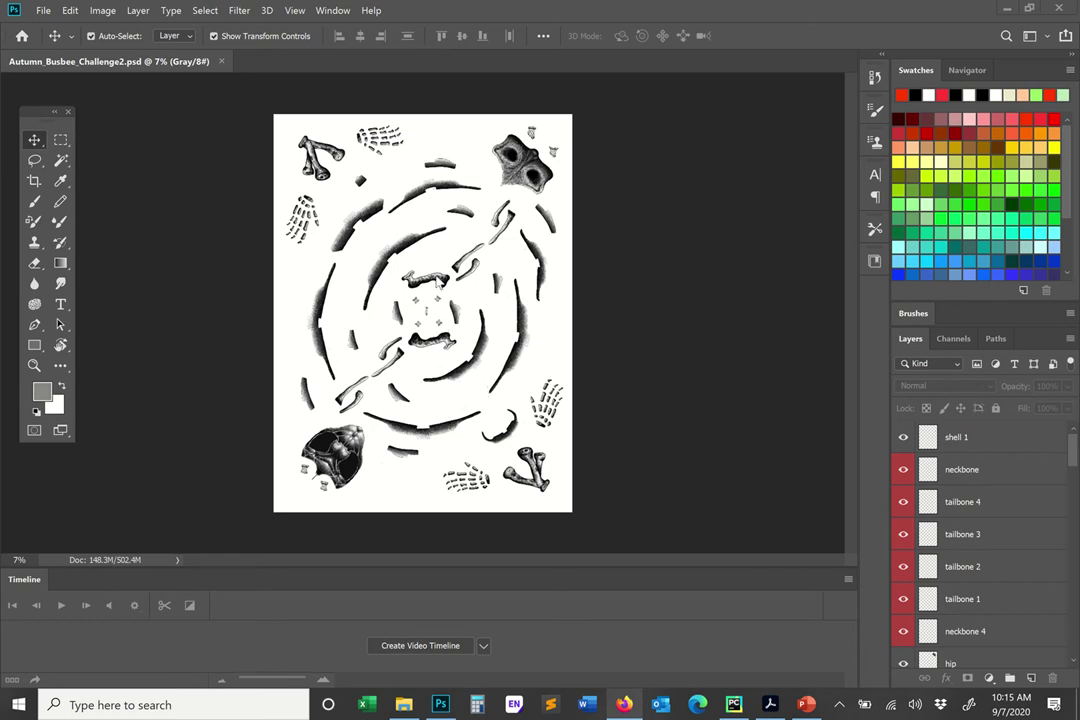
{"action": "mouse_move", "coordinate": [405, 7]}
{"action": "left_click", "coordinate": [435, 32]}
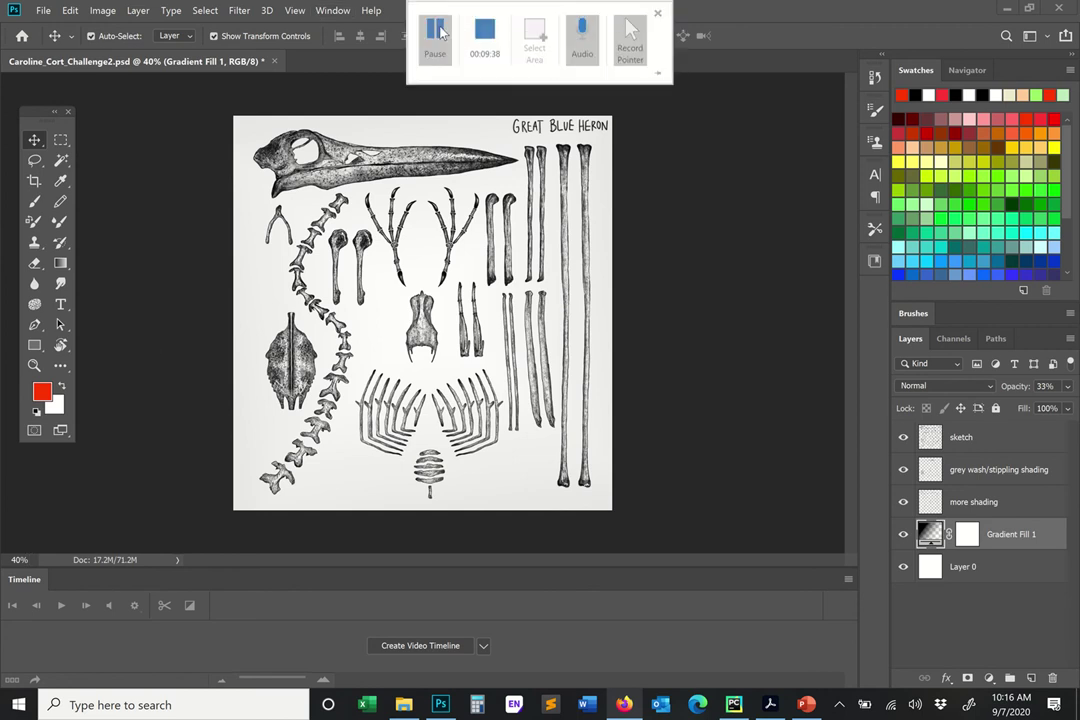
{"action": "scroll", "coordinate": [261, 170], "scroll_direction": "up", "scroll_amount": 3}
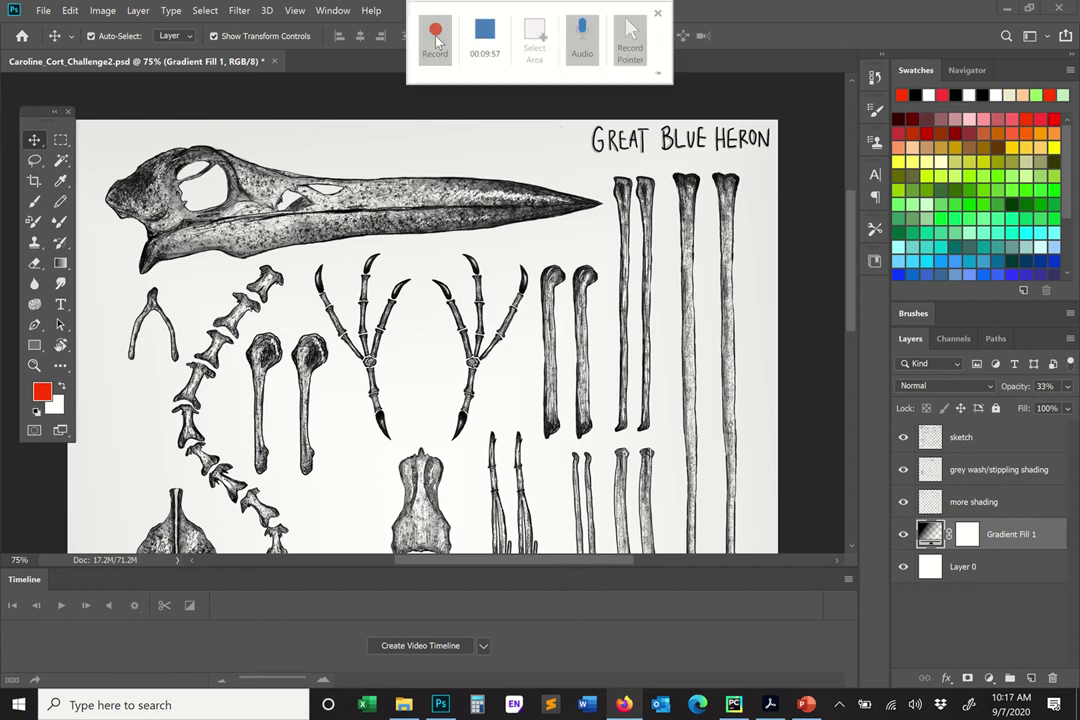
{"action": "key", "text": "ctrl+0"}
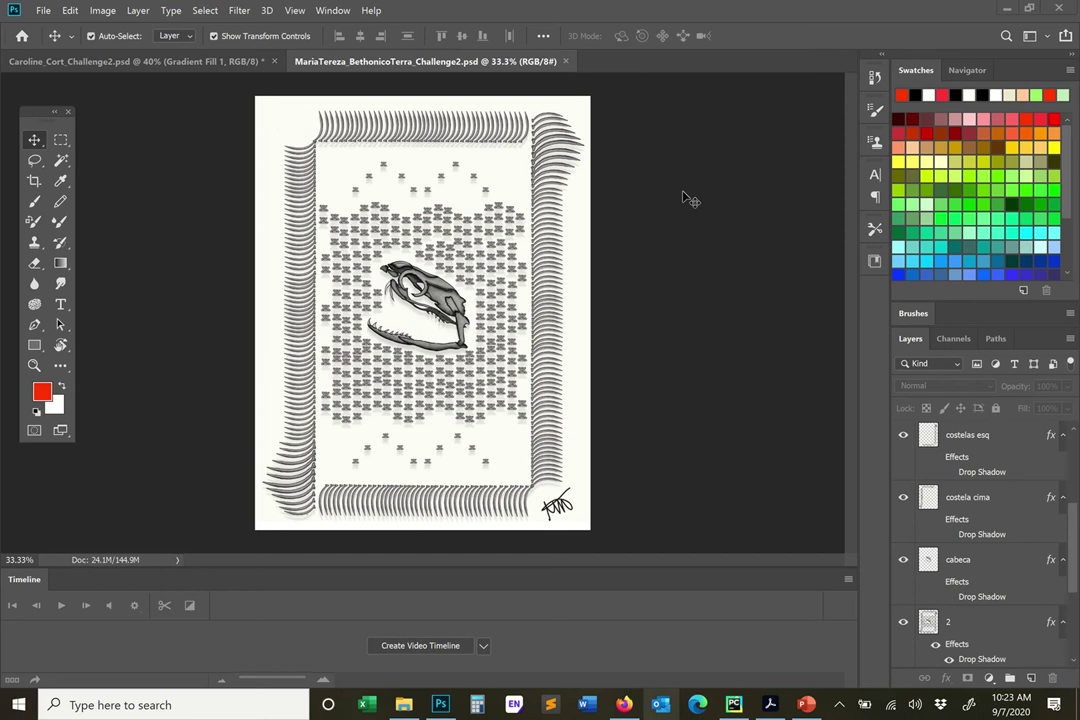
{"action": "mouse_move", "coordinate": [518, 7]}
{"action": "mouse_move", "coordinate": [381, 5]}
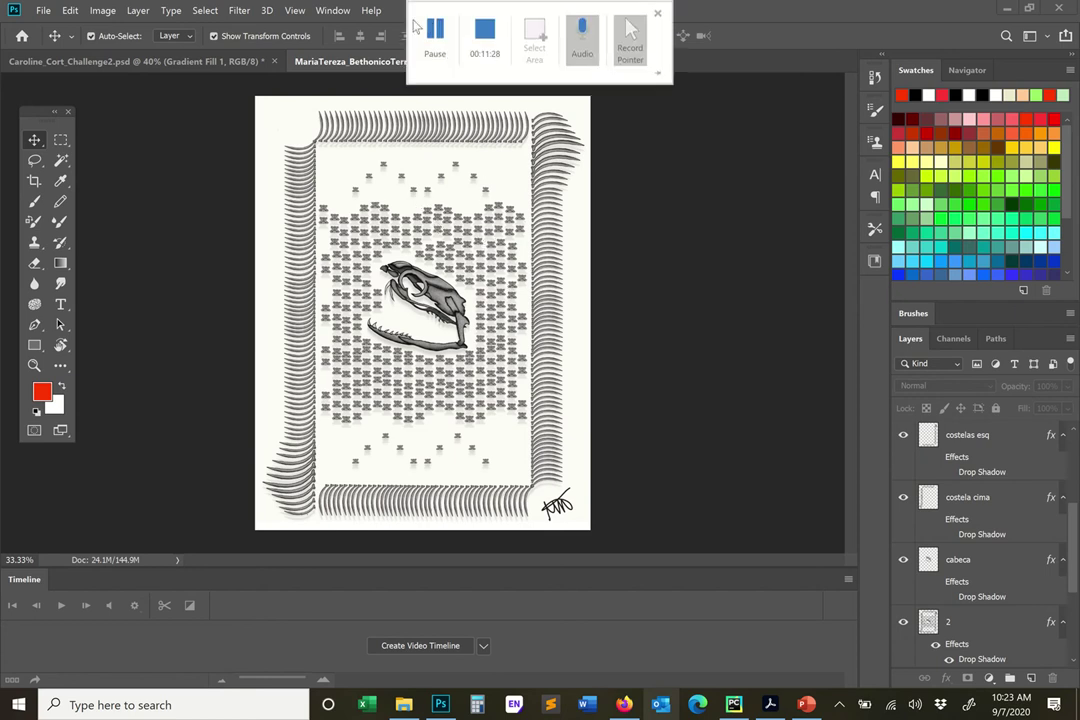
{"action": "left_click", "coordinate": [432, 30]}
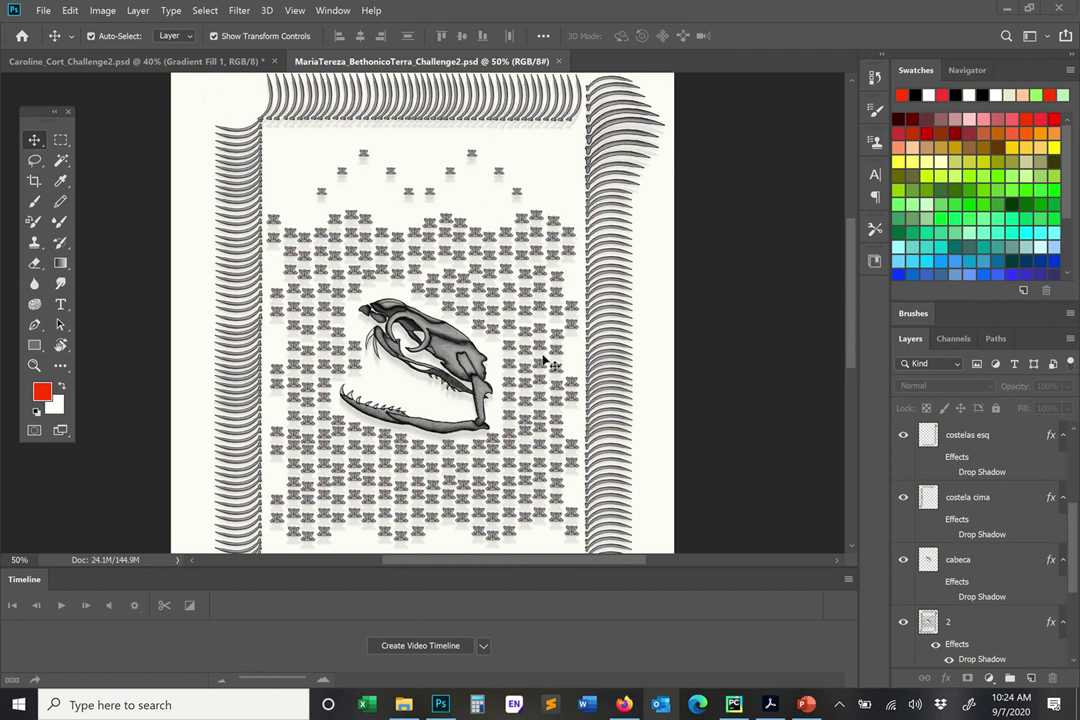
Examine the snake skull and the surrounding vertebra pattern at 75% and 90% magnification
{"action": "scroll", "coordinate": [535, 340], "scroll_direction": "down", "scroll_amount": 2}
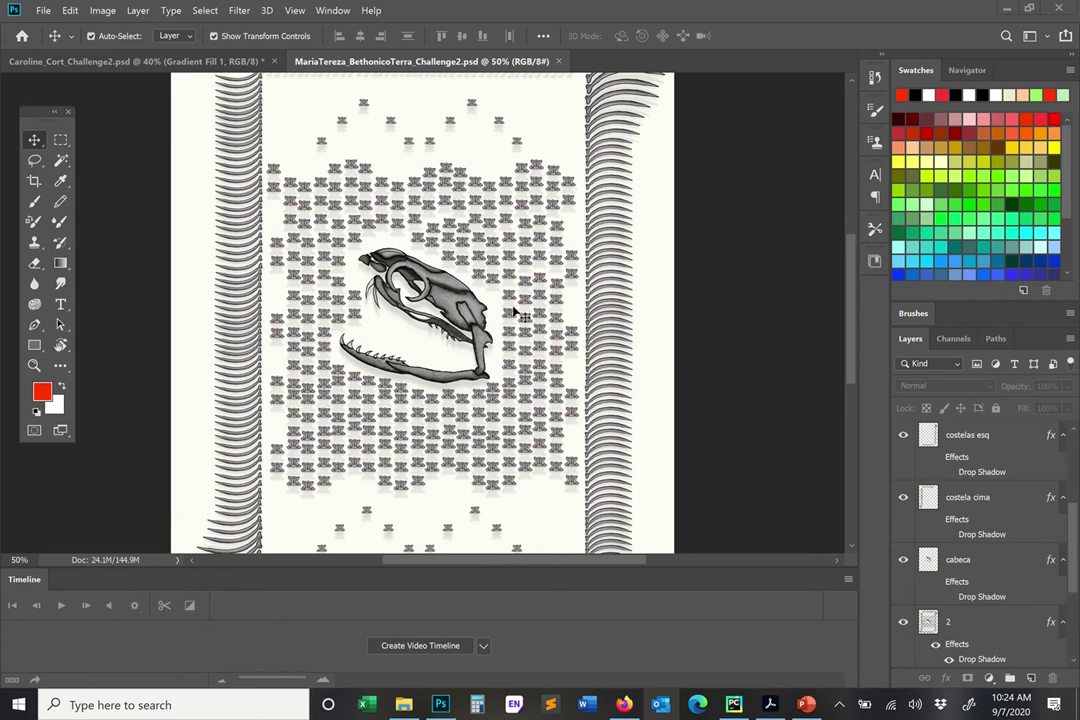
{"action": "mouse_move", "coordinate": [424, 36]}
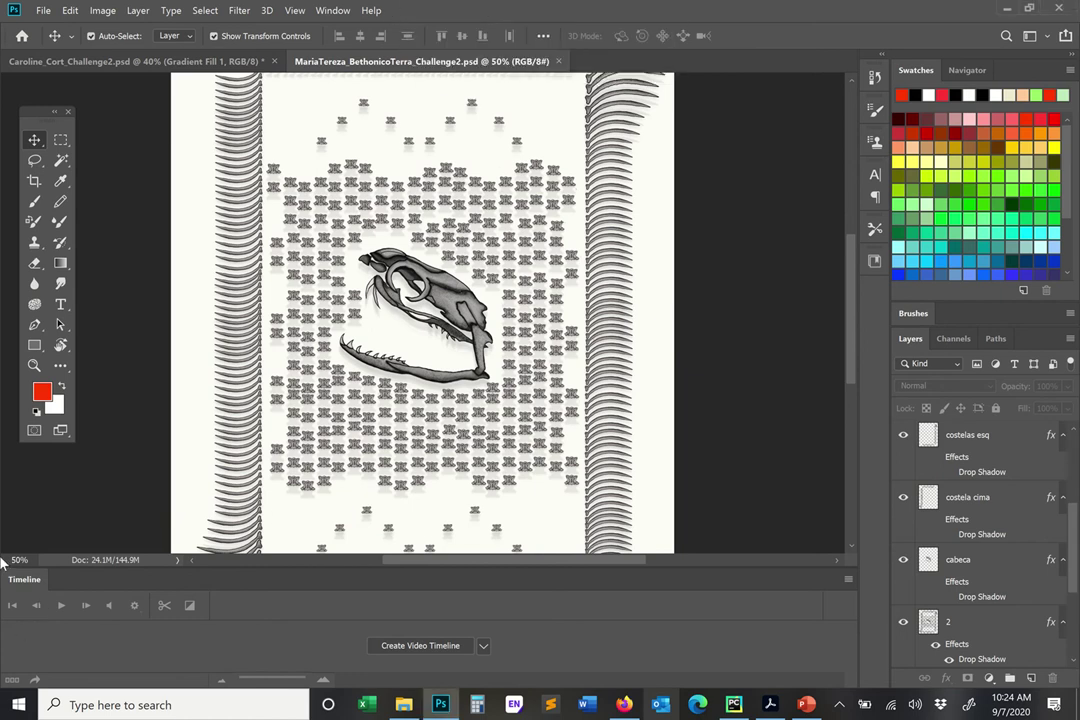
{"action": "left_click_drag", "start_coordinate": [28, 560], "coordinate": [2, 560]}
{"action": "type", "text": "75"}
{"action": "key", "text": "Return"}
{"action": "type", "text": "90"}
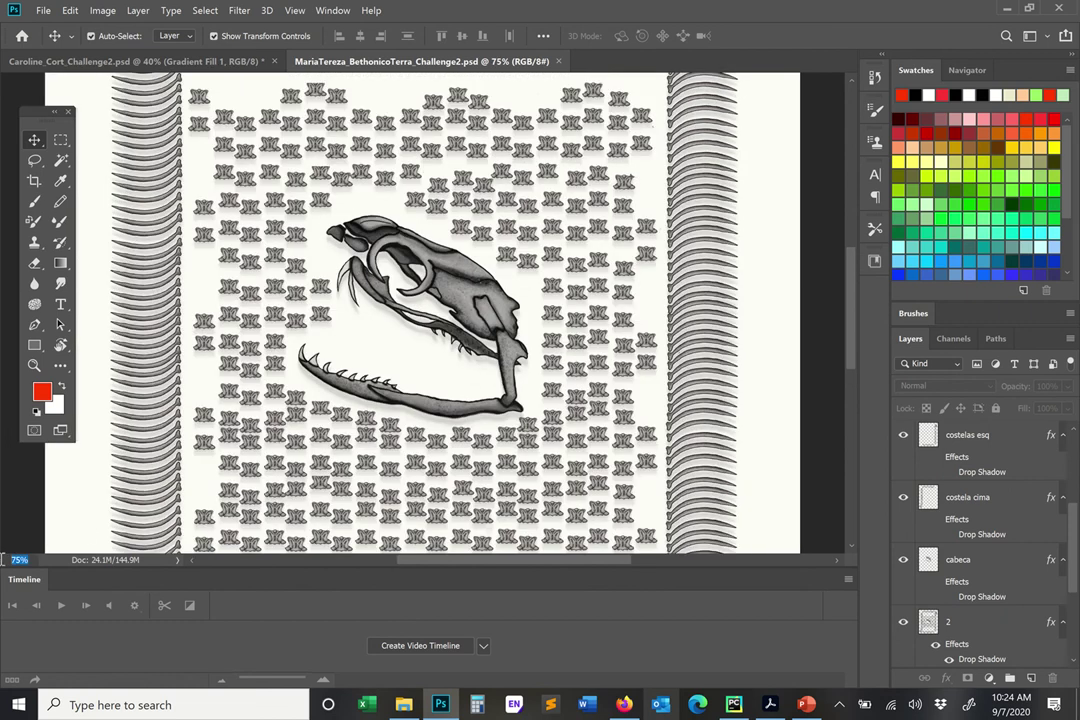
{"action": "key", "text": "Return"}
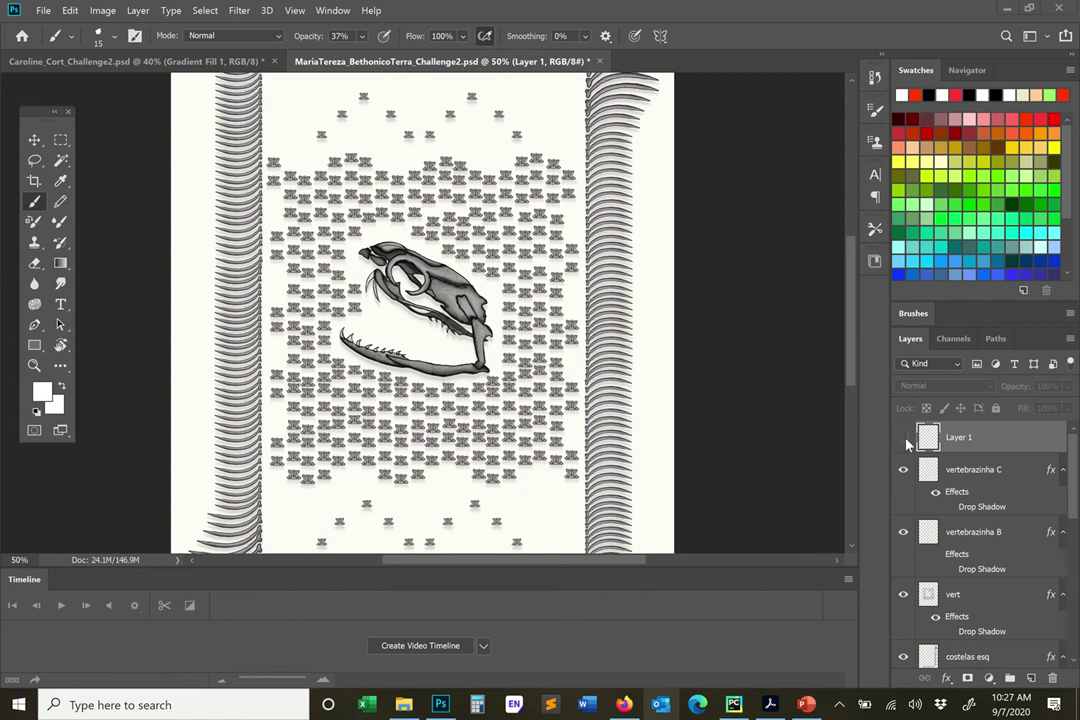
Compare the snake skull with and without Layer 1, leaving the layer shown, and view the artwork at 40%
{"action": "left_click", "coordinate": [903, 438]}
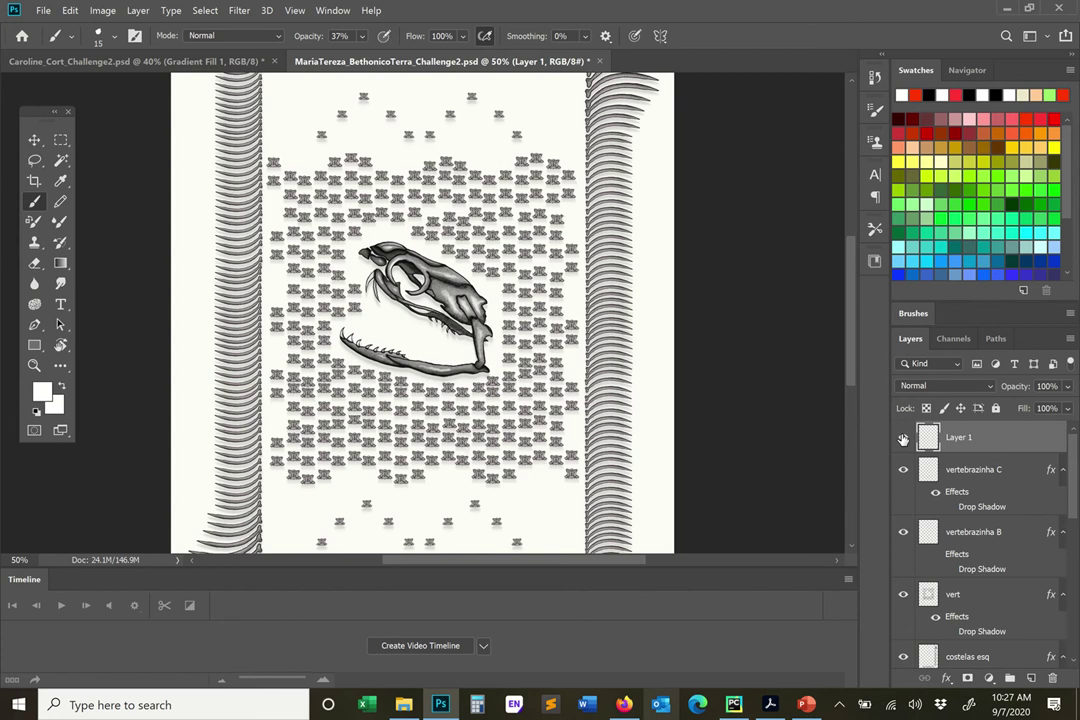
{"action": "left_click", "coordinate": [903, 439]}
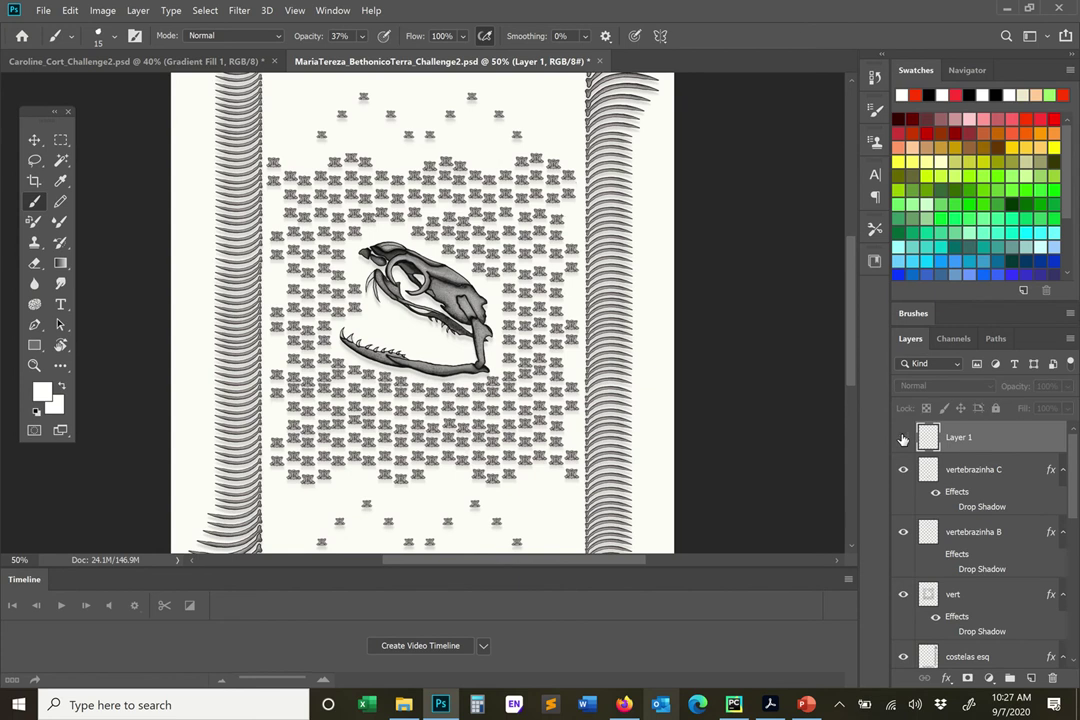
{"action": "left_click", "coordinate": [903, 439]}
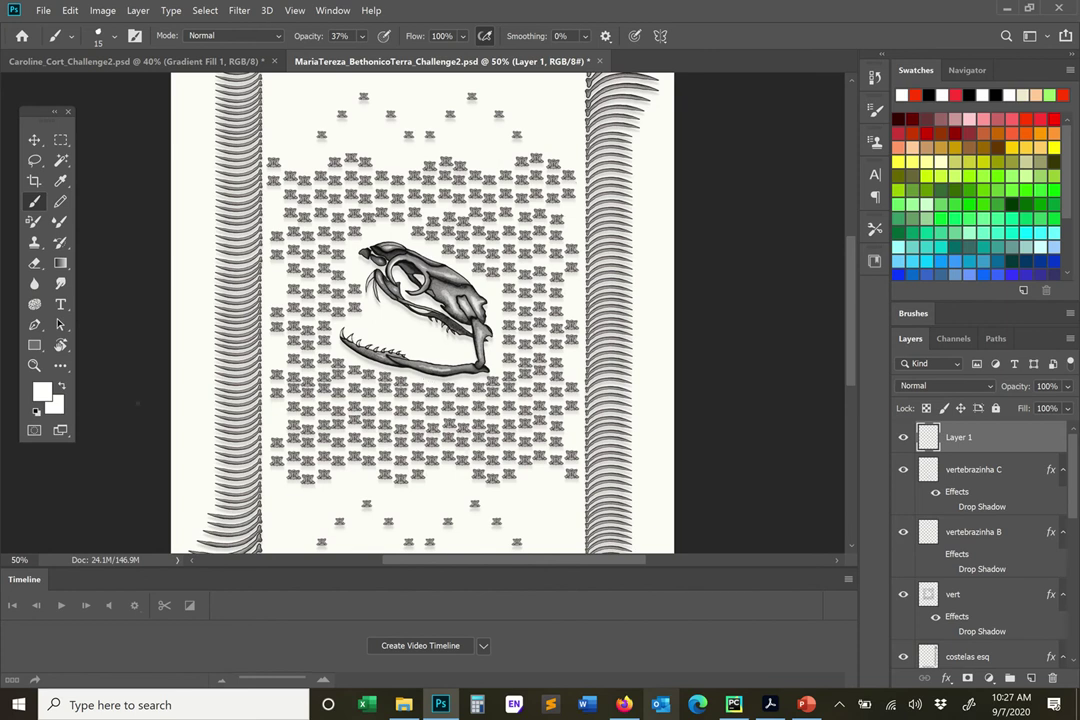
{"action": "left_click", "coordinate": [19, 560]}
{"action": "type", "text": "40"}
{"action": "key", "text": "Return"}
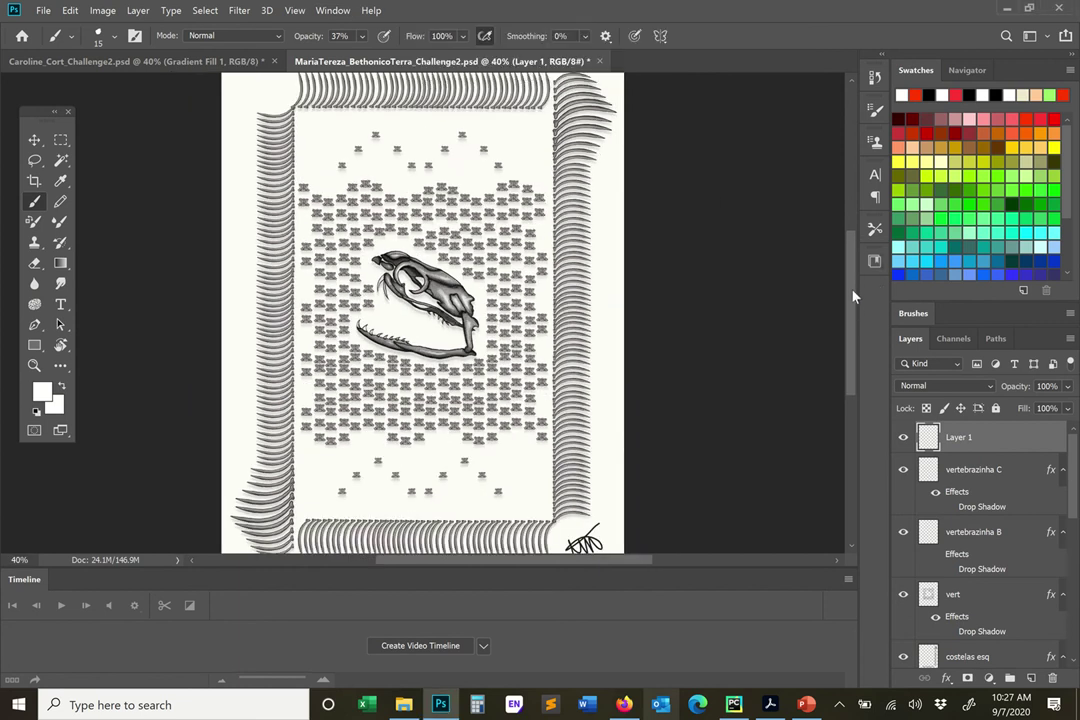
{"action": "key", "text": "ctrl+z"}
{"action": "key", "text": "ctrl+z"}
{"action": "key", "text": "ctrl+z"}
{"action": "key", "text": "ctrl+z"}
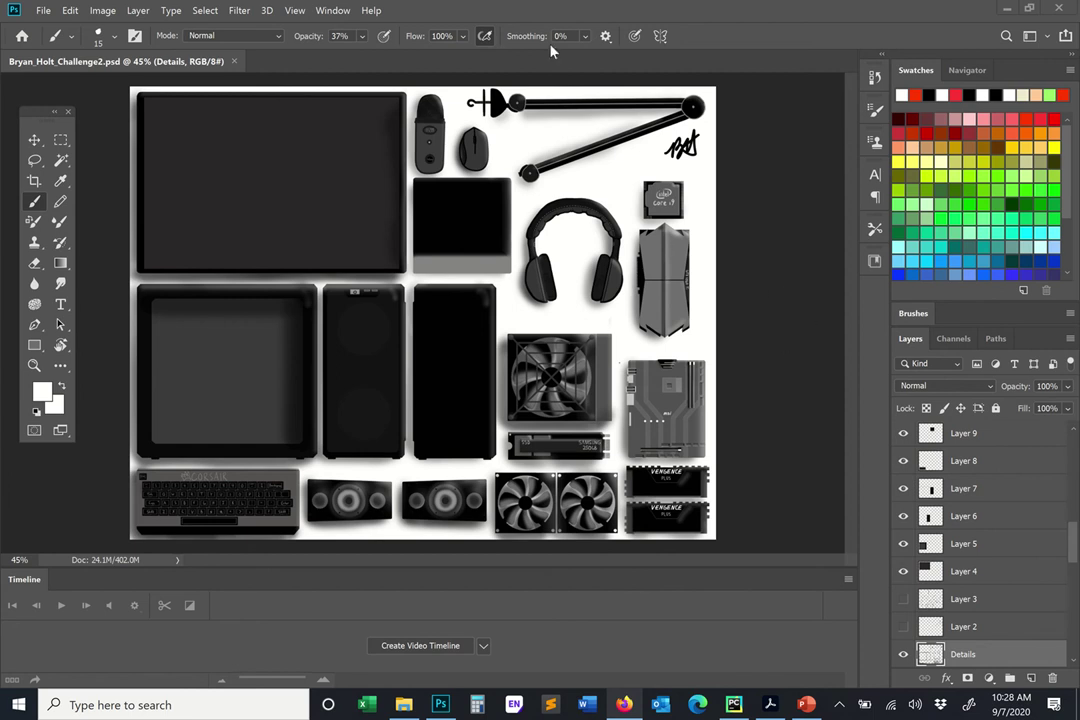
{"action": "mouse_move", "coordinate": [519, 20]}
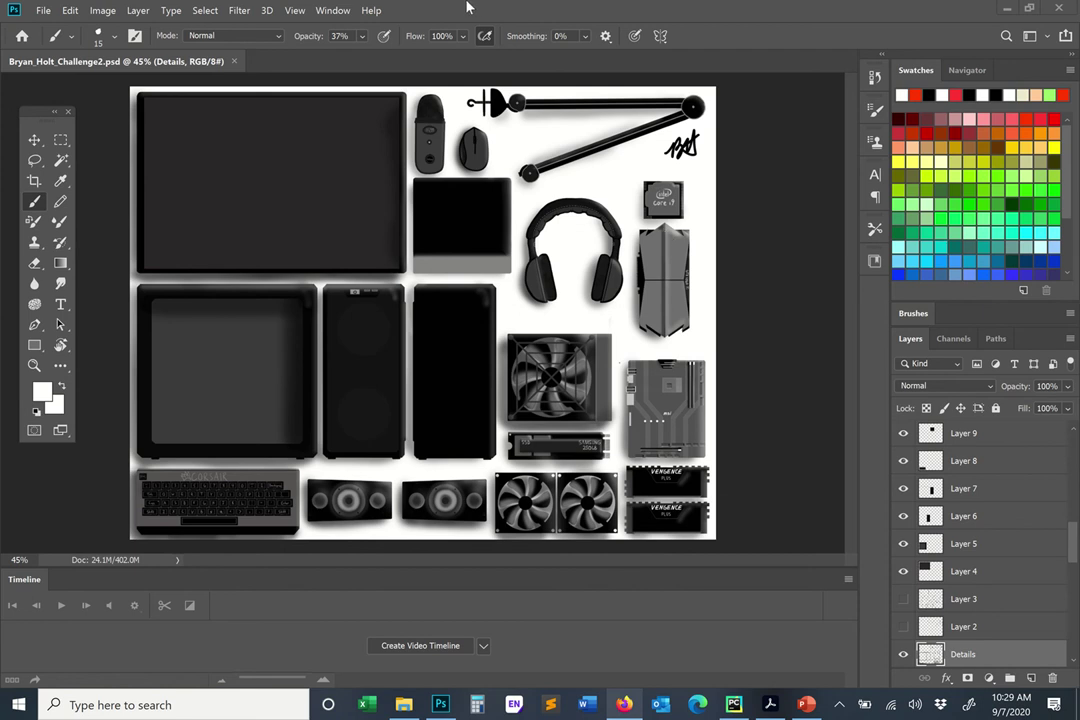
{"action": "mouse_move", "coordinate": [468, 7]}
{"action": "left_click", "coordinate": [432, 38]}
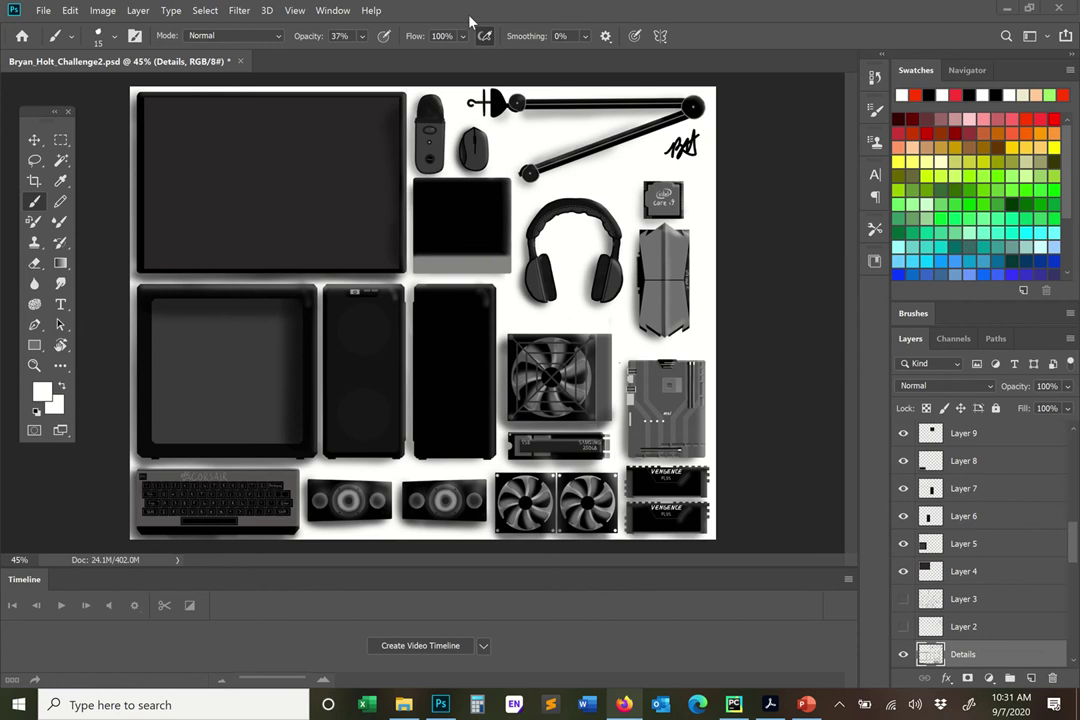
Choose the Soft Round brush and set its opacity to 59%
{"action": "mouse_move", "coordinate": [620, 40]}
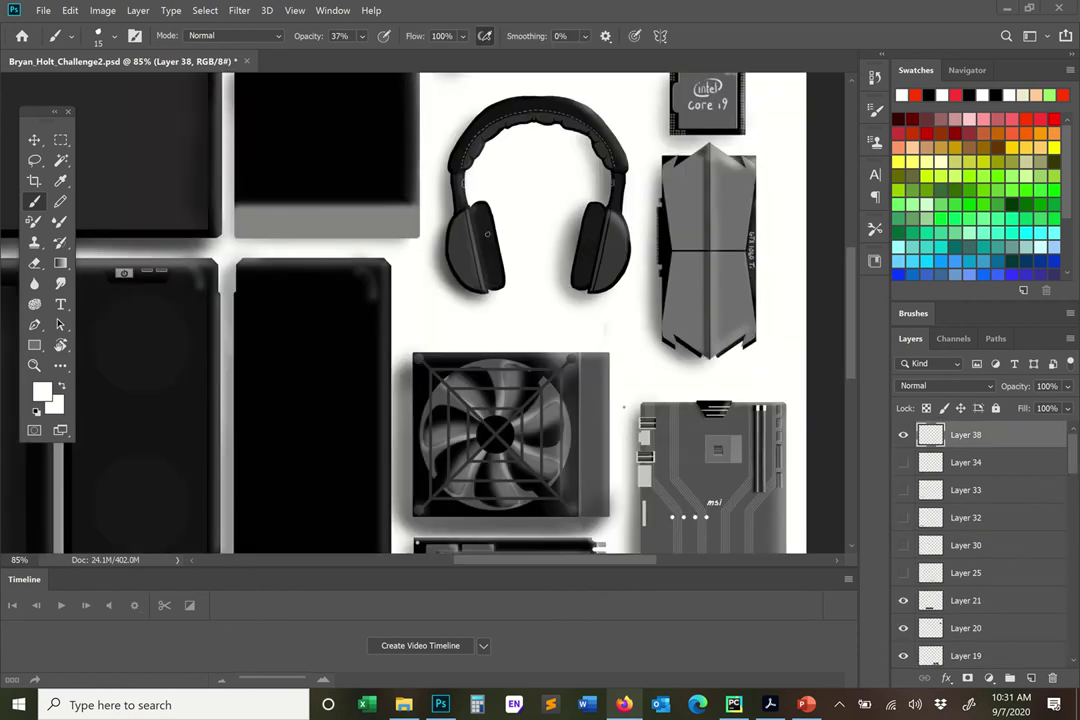
{"action": "right_click", "coordinate": [572, 304]}
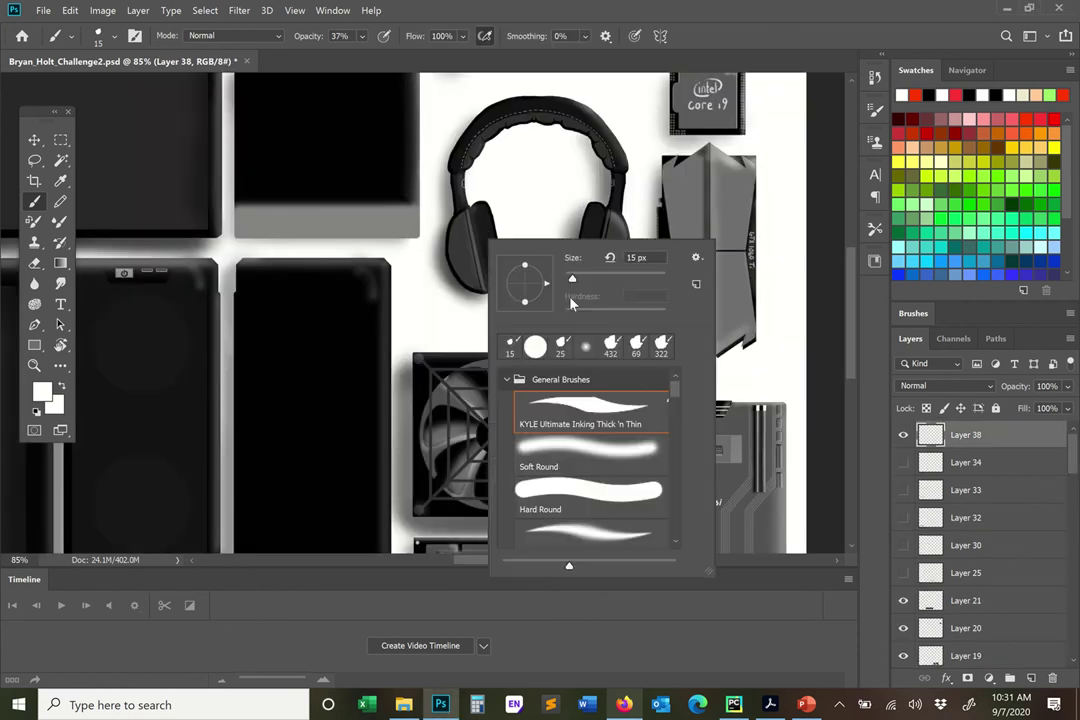
{"action": "left_click", "coordinate": [604, 453]}
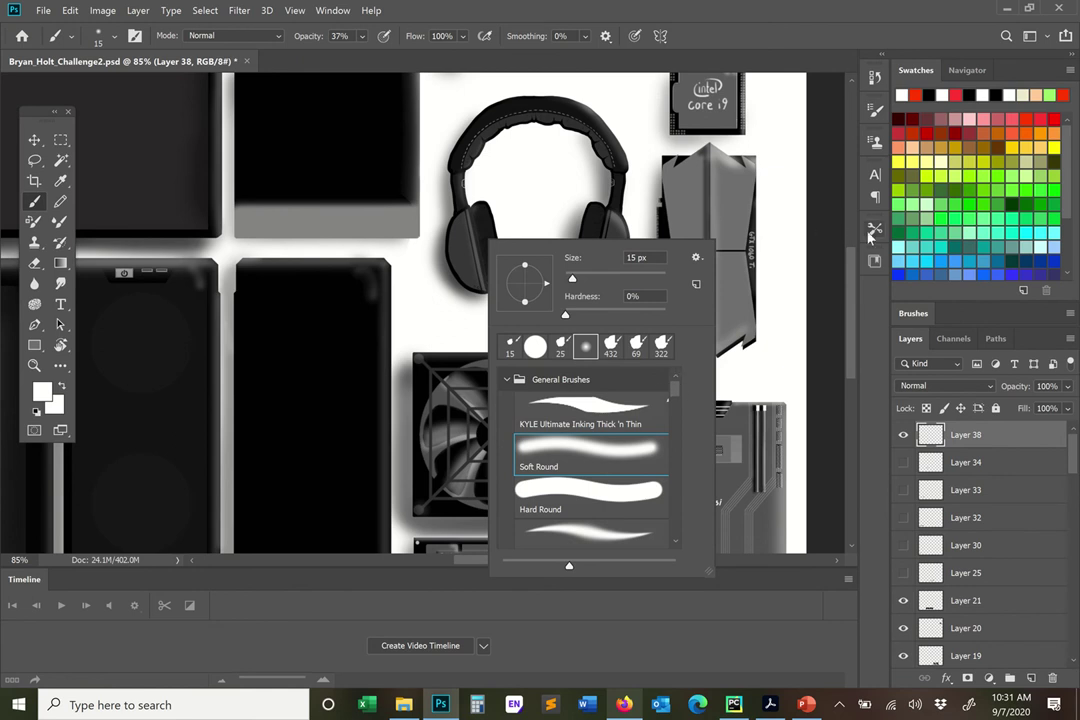
{"action": "left_click", "coordinate": [717, 201]}
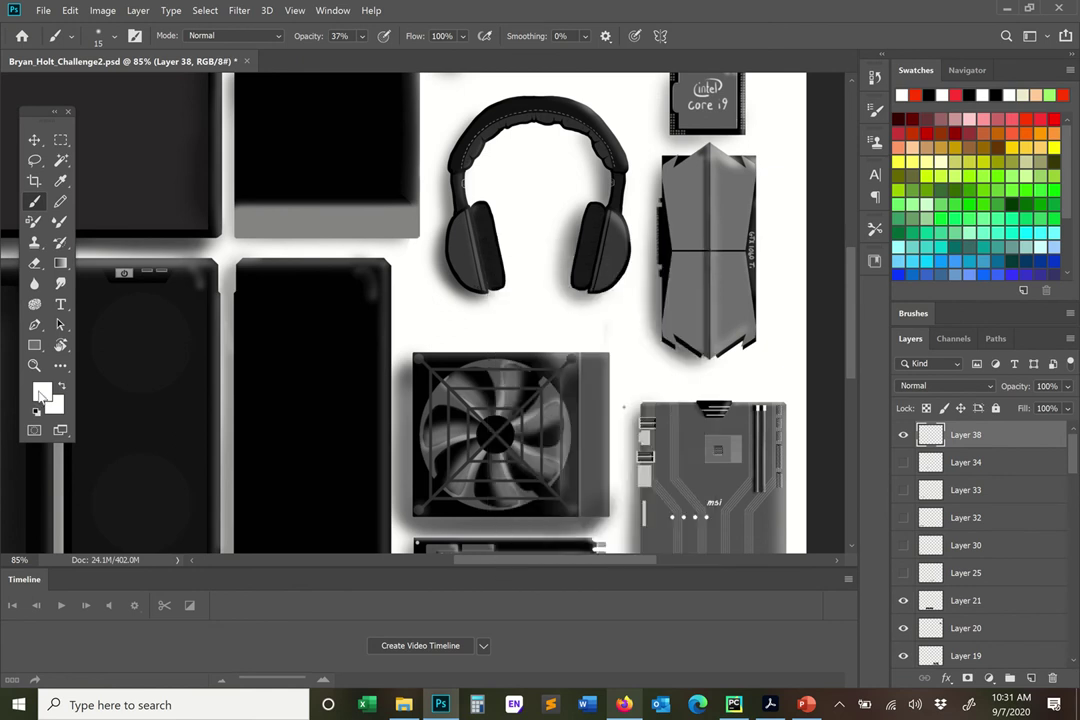
{"action": "left_click", "coordinate": [362, 37]}
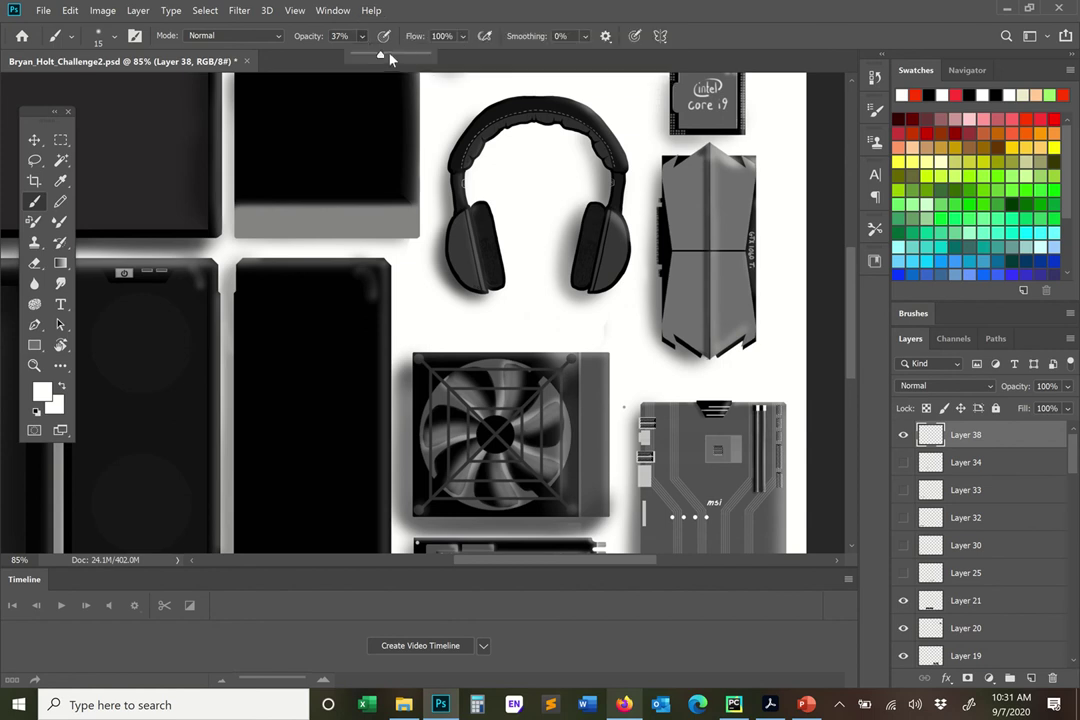
{"action": "left_click_drag", "start_coordinate": [383, 54], "coordinate": [396, 54]}
Set the brush size to 89 px and paint soft white highlights on the headphones' ear cups on Layer 38
{"action": "right_click", "coordinate": [562, 240]}
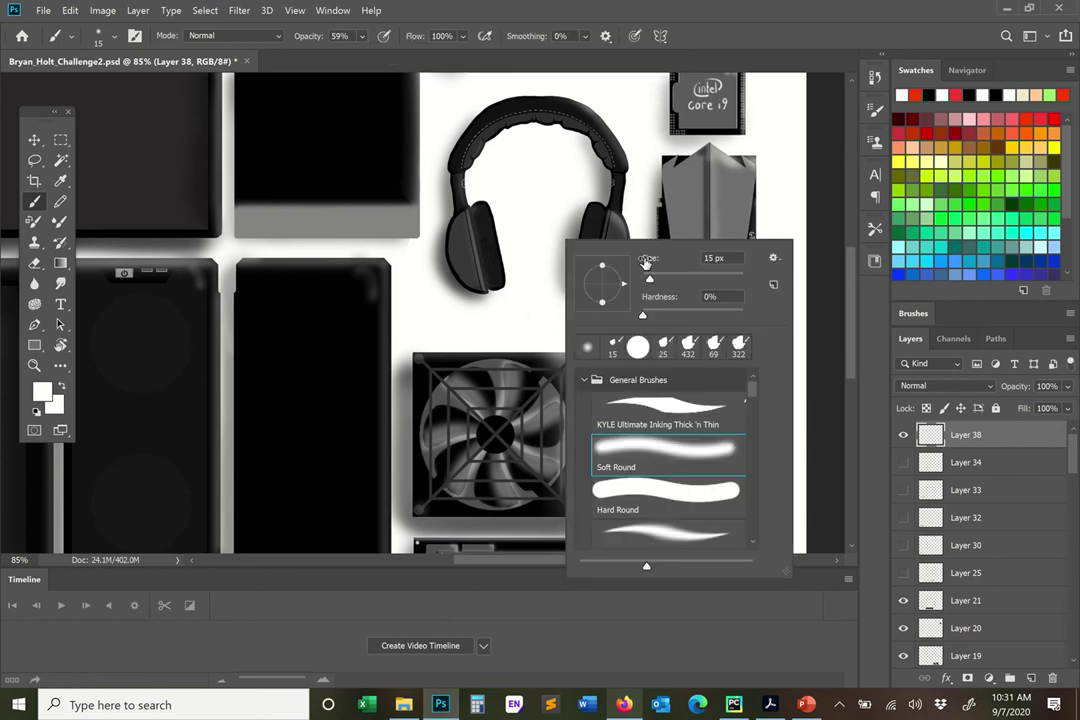
{"action": "type", "text": "136"}
{"action": "key", "text": "Return"}
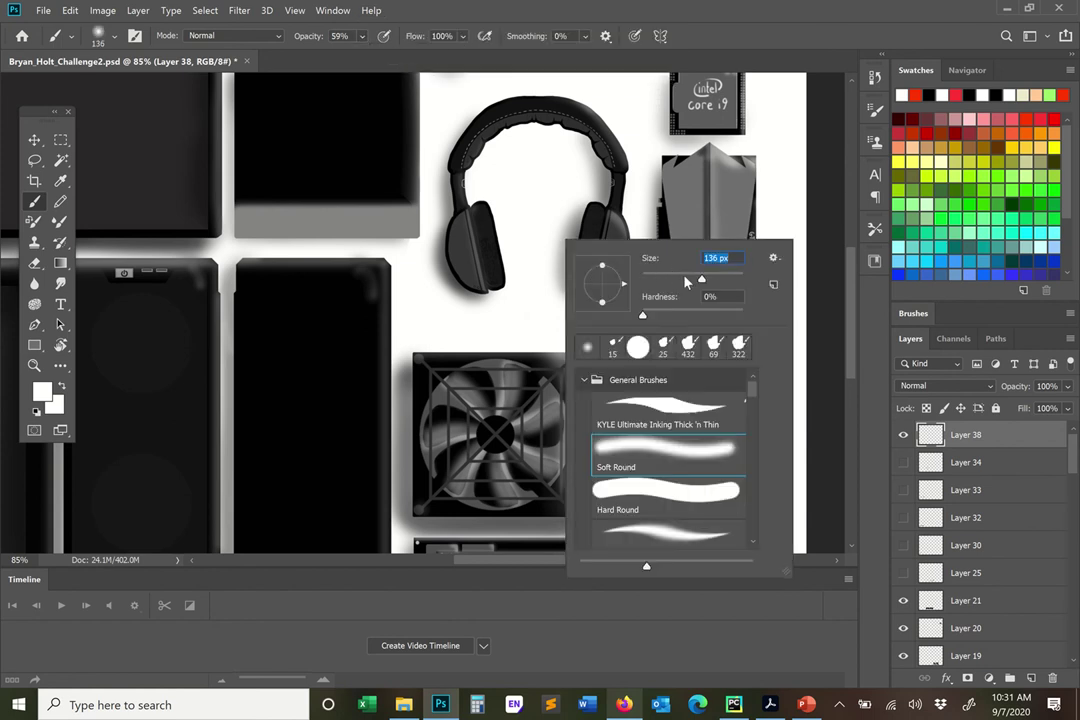
{"action": "type", "text": "89"}
{"action": "key", "text": "Return"}
{"action": "left_click", "coordinate": [461, 244]}
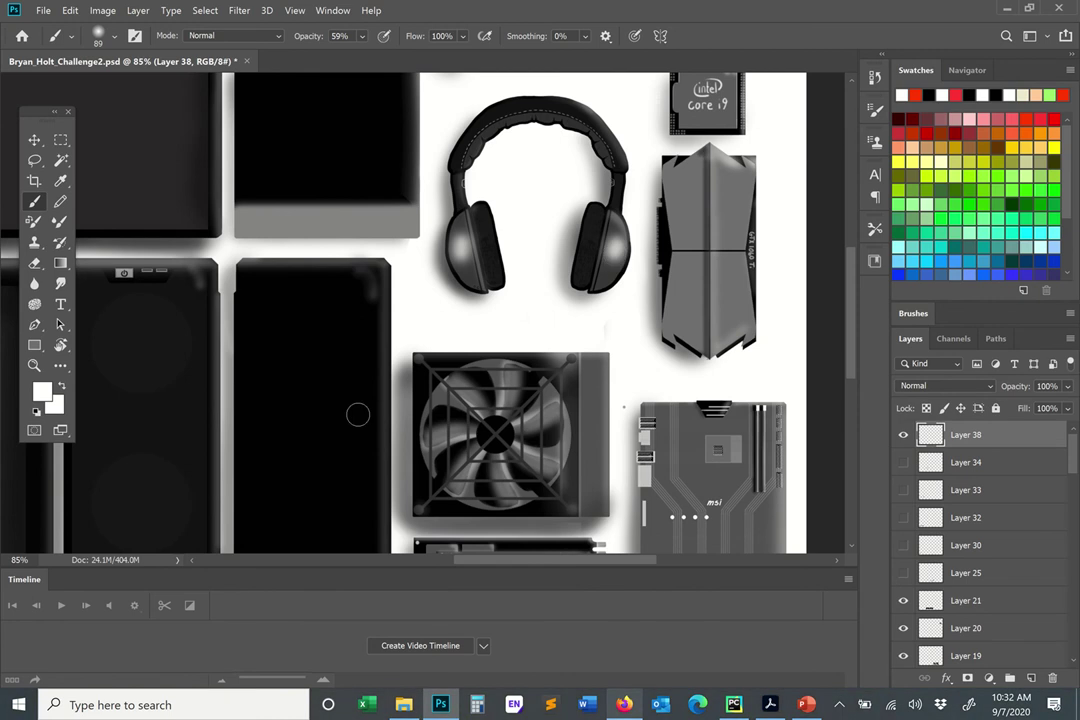
Compare the whole composition at 25% with the ear cup highlights on Layer 38 hidden and shown
{"action": "key", "text": "ctrl+minus"}
{"action": "key", "text": "ctrl+minus"}
{"action": "key", "text": "ctrl+minus"}
{"action": "key", "text": "ctrl+minus"}
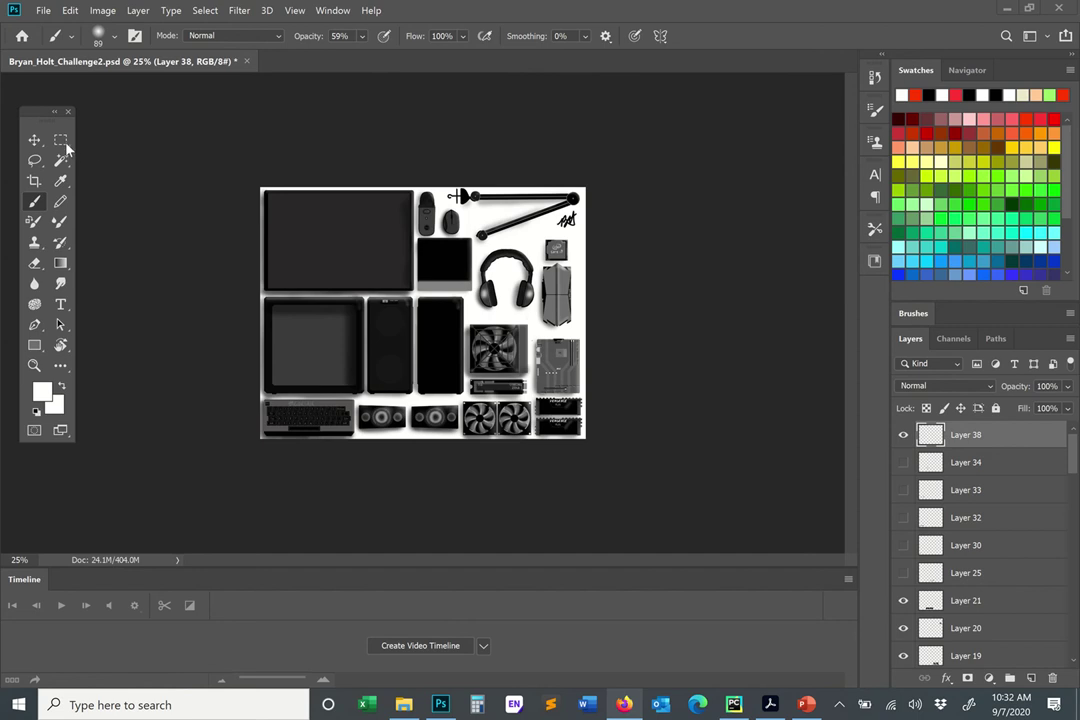
{"action": "left_click", "coordinate": [904, 436]}
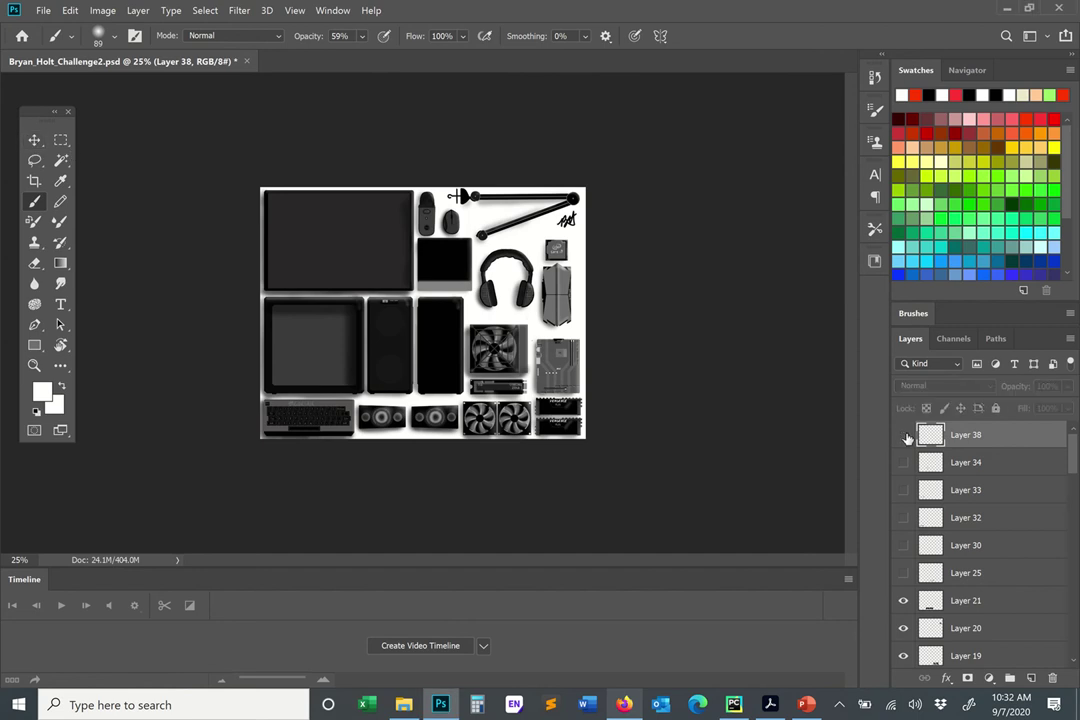
{"action": "left_click", "coordinate": [904, 436]}
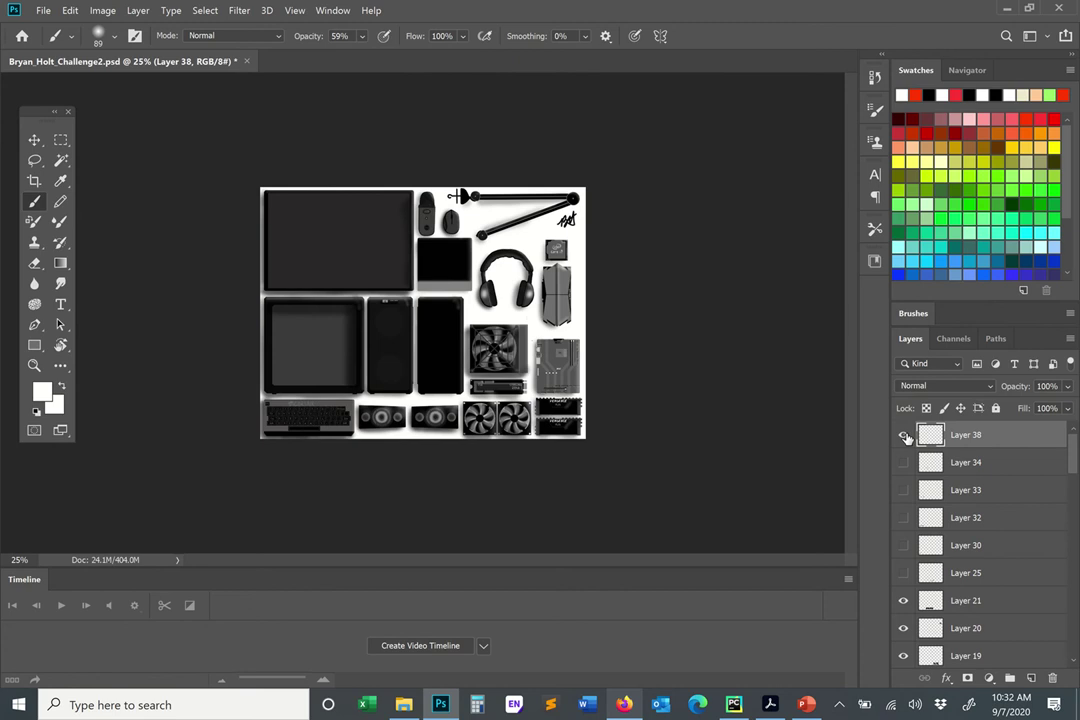
Reduce Layer 38's opacity to 74% and toggle its visibility to check the softened ear cup highlights
{"action": "left_click", "coordinate": [1067, 386]}
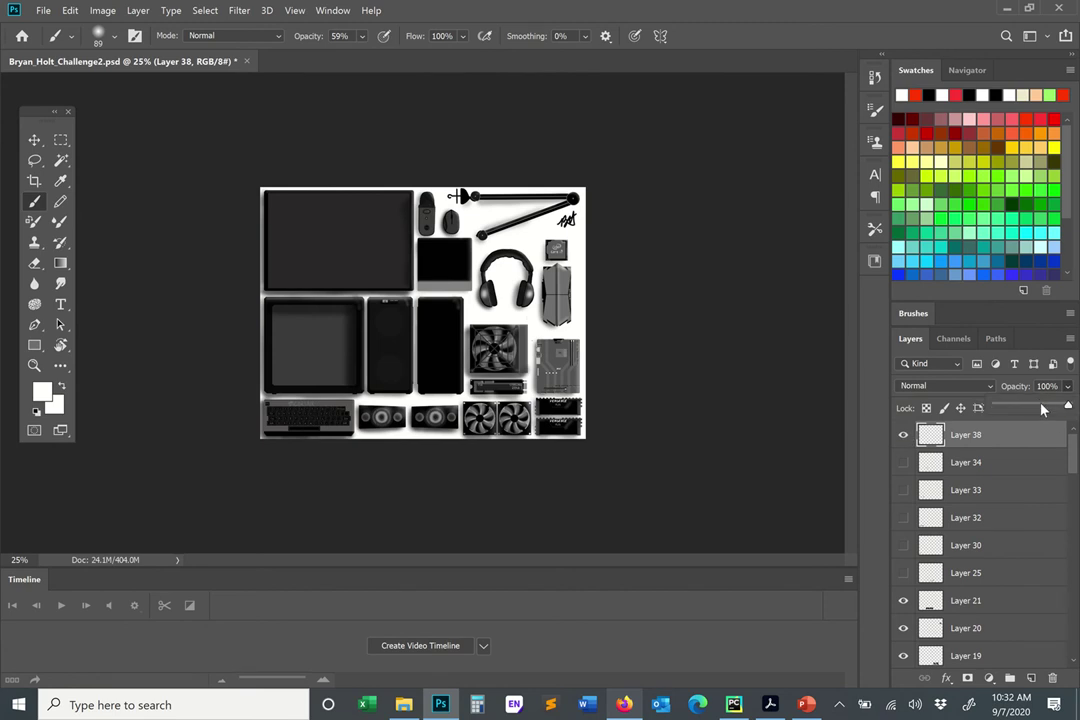
{"action": "left_click", "coordinate": [1042, 409]}
{"action": "left_click", "coordinate": [904, 436]}
{"action": "left_click", "coordinate": [904, 436]}
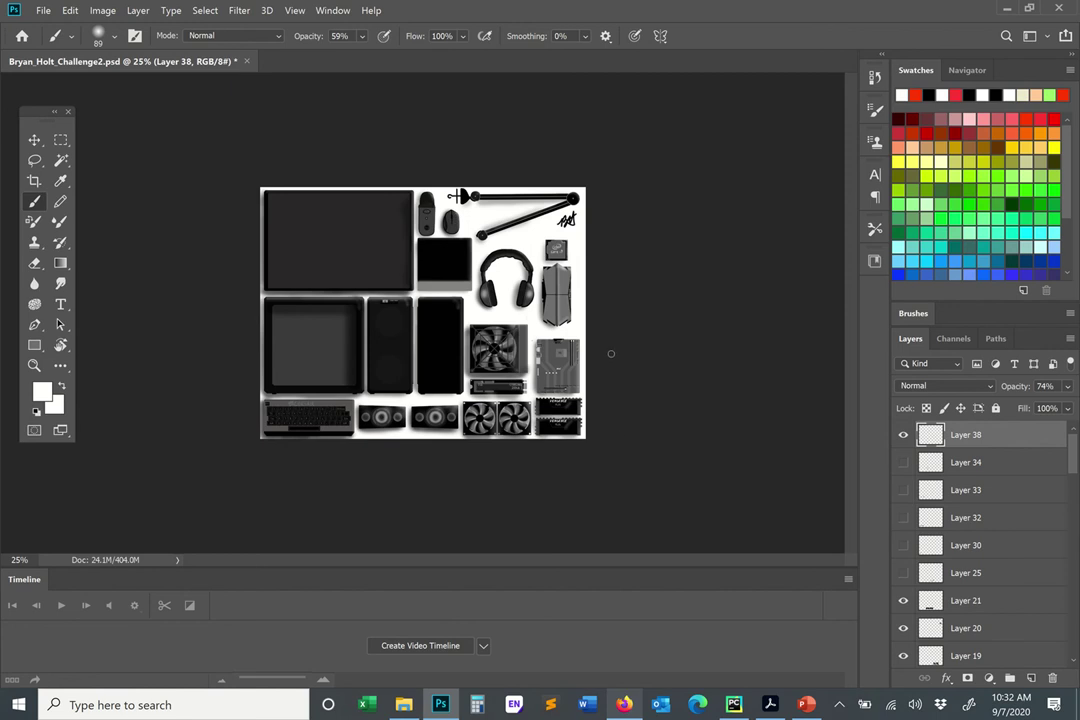
Recheck the headphones with Layer 38 off and on using the Move tool, deselect the layer, and view the artwork at 40%
{"action": "left_click", "coordinate": [36, 140]}
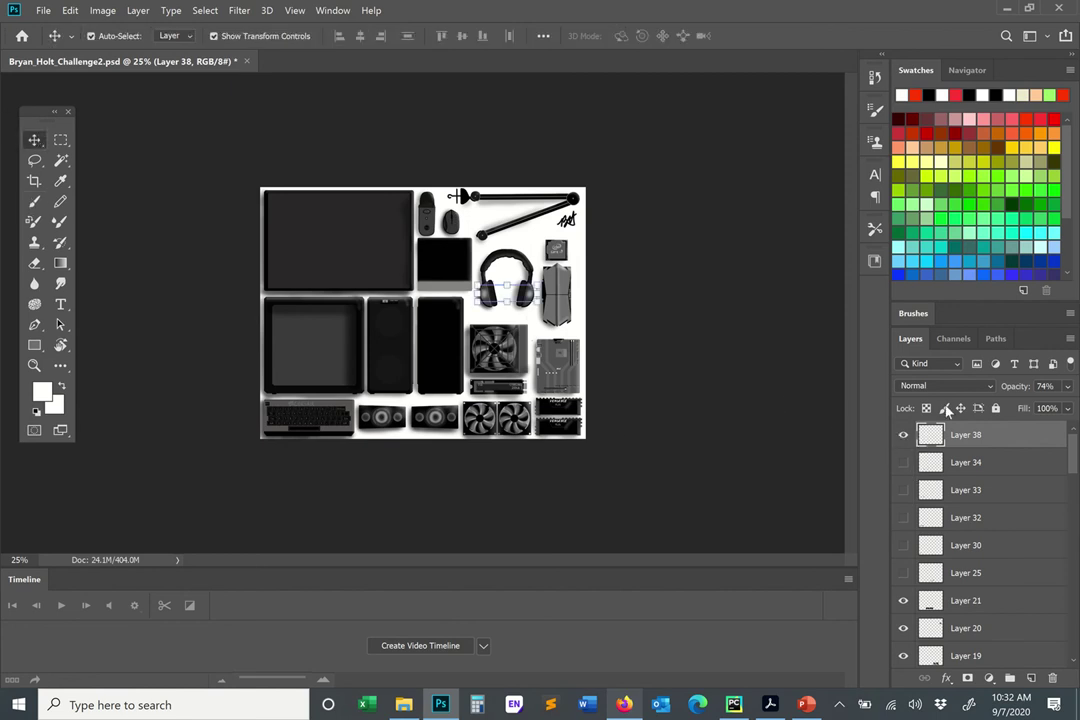
{"action": "left_click", "coordinate": [903, 437]}
{"action": "left_click", "coordinate": [902, 437]}
{"action": "left_click", "coordinate": [786, 426]}
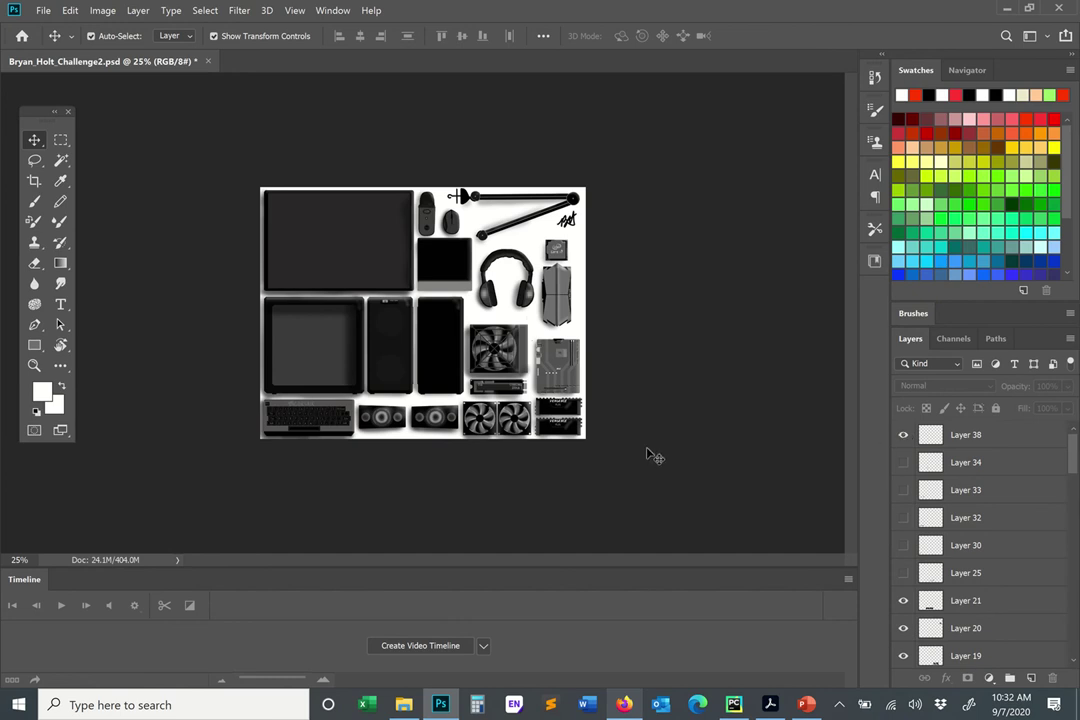
{"action": "left_click", "coordinate": [15, 560]}
{"action": "type", "text": "40"}
{"action": "key", "text": "Return"}
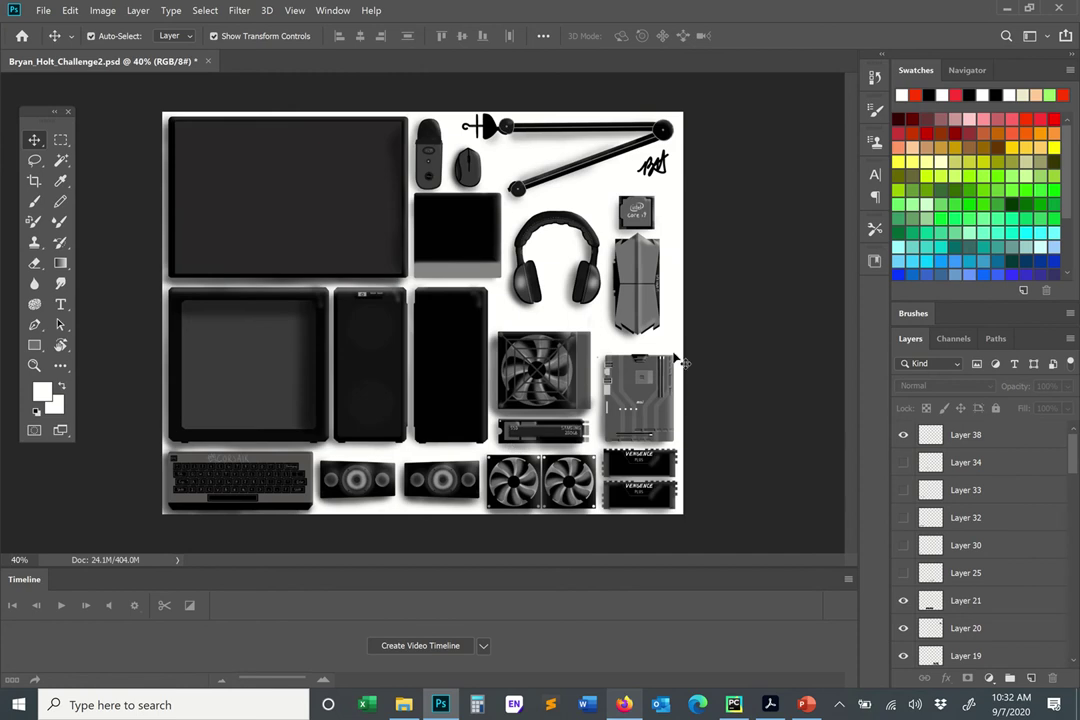
{"action": "key", "text": "super+shift+s"}
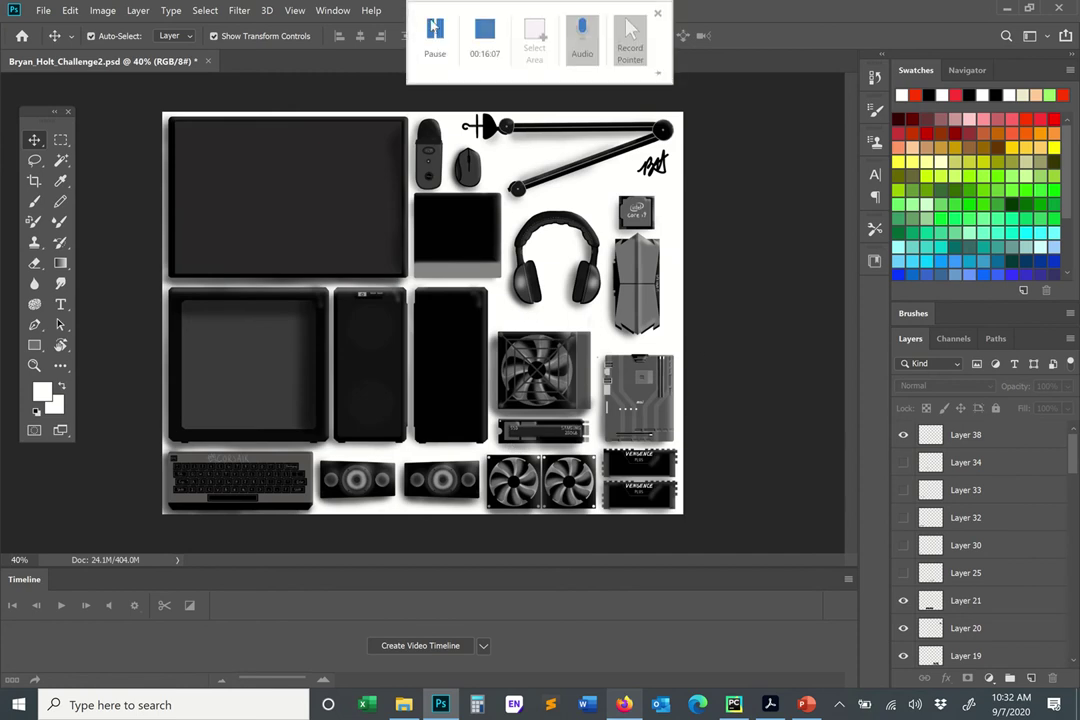
{"action": "key", "text": "Escape"}
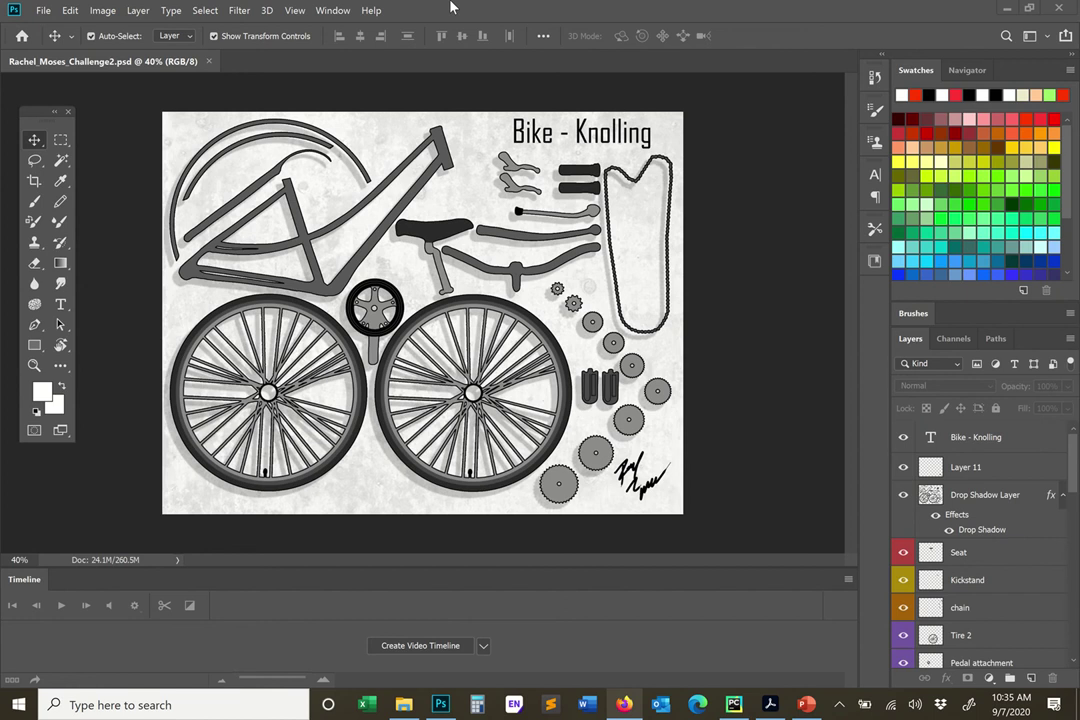
Zoom the bike knolling artwork to 90% and examine the wheels, spokes and chainring
{"action": "mouse_move", "coordinate": [443, 33]}
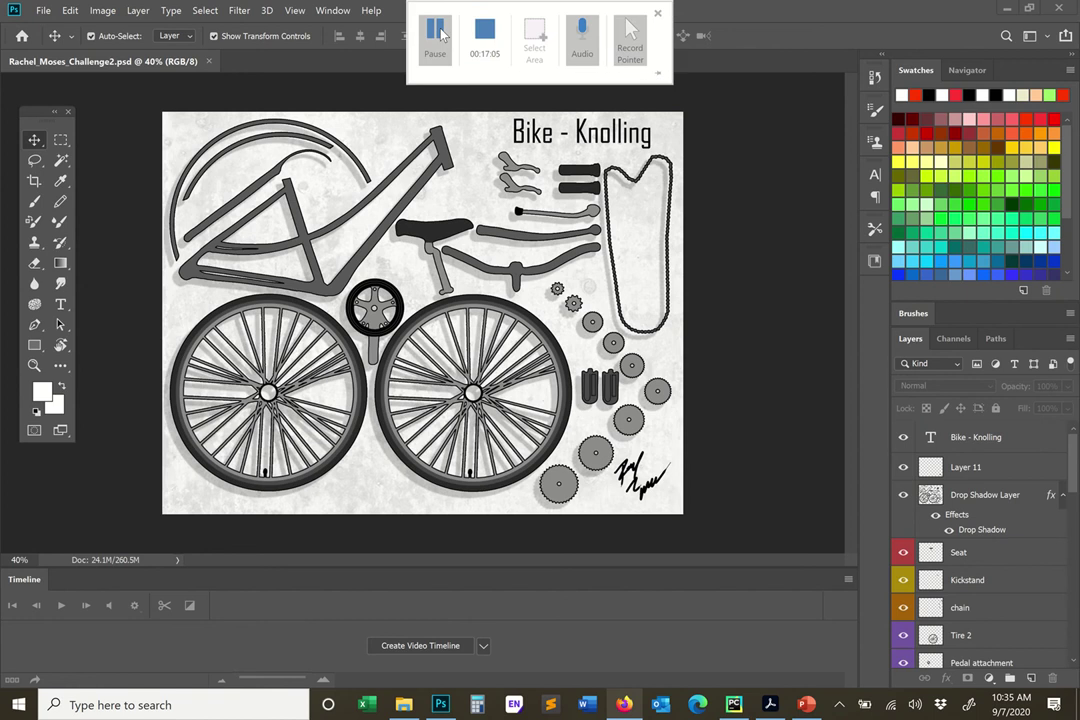
{"action": "left_click", "coordinate": [5, 561]}
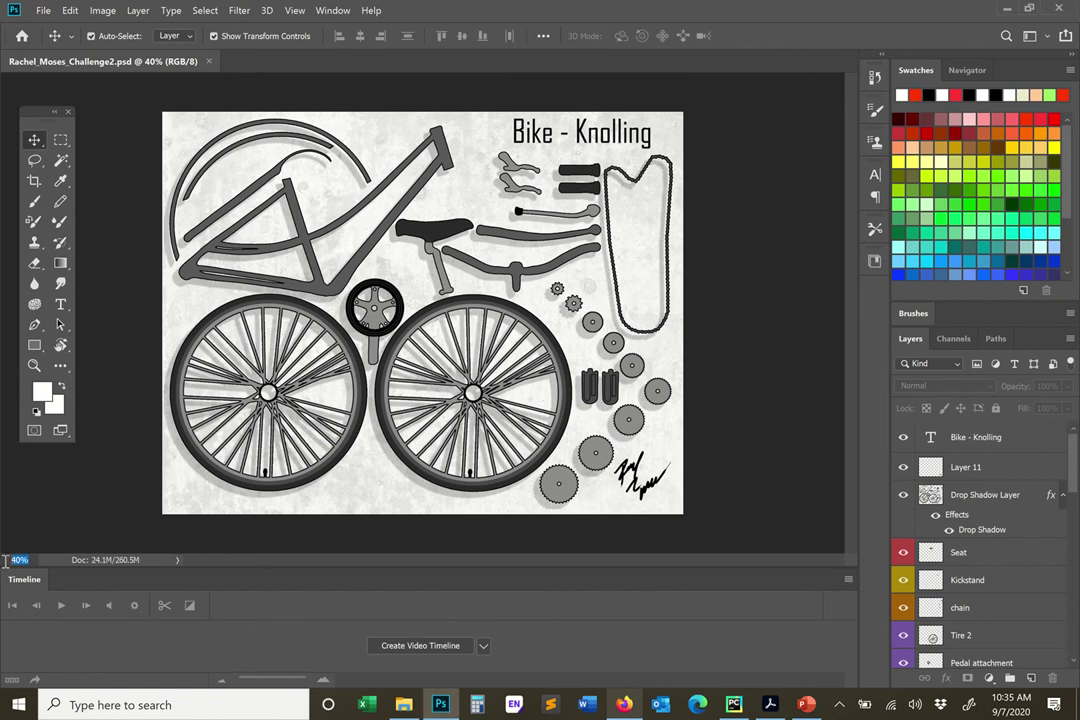
{"action": "type", "text": "90"}
{"action": "key", "text": "Return"}
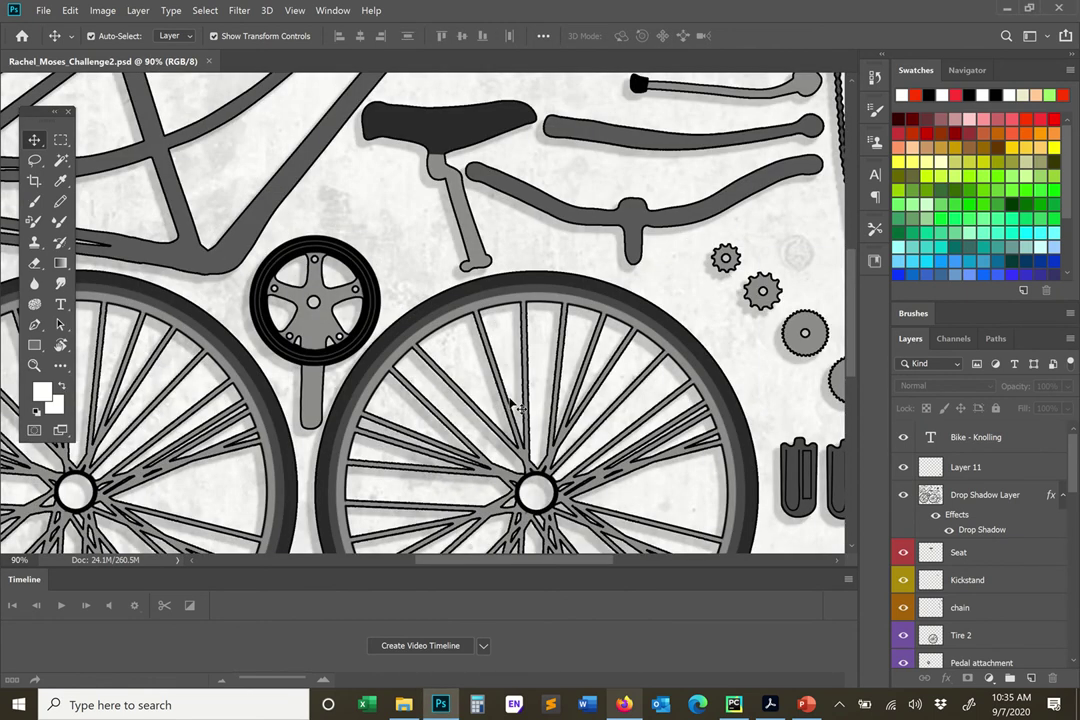
{"action": "scroll", "coordinate": [515, 370], "scroll_direction": "down", "scroll_amount": 1}
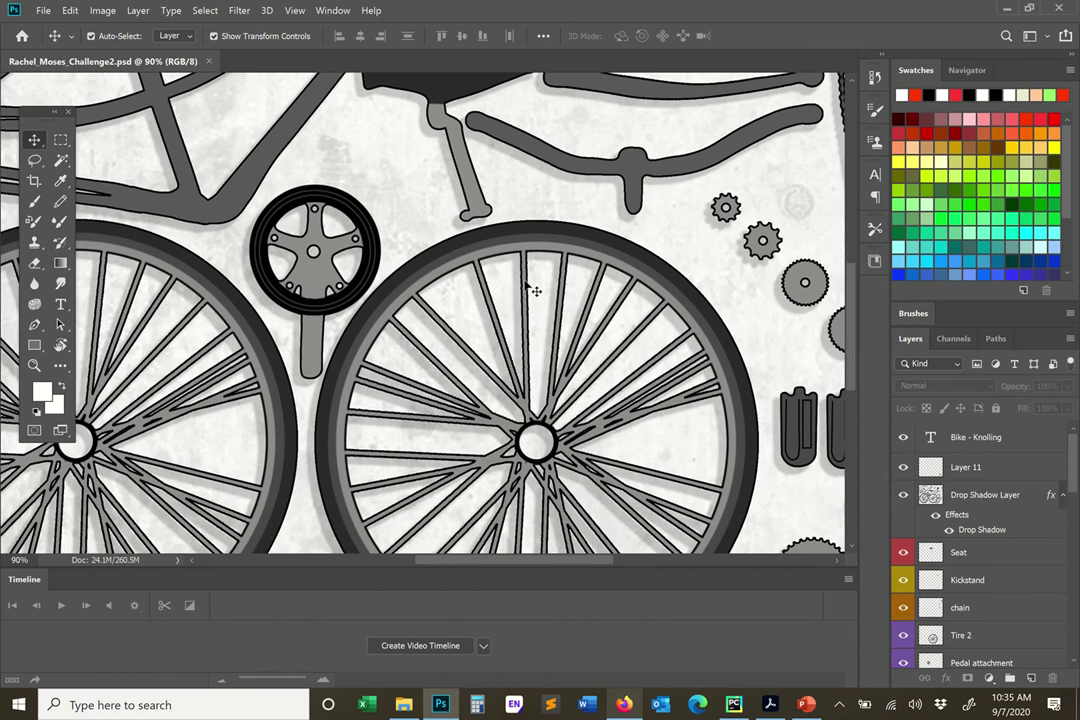
{"action": "scroll", "coordinate": [535, 338], "scroll_direction": "down", "scroll_amount": 1}
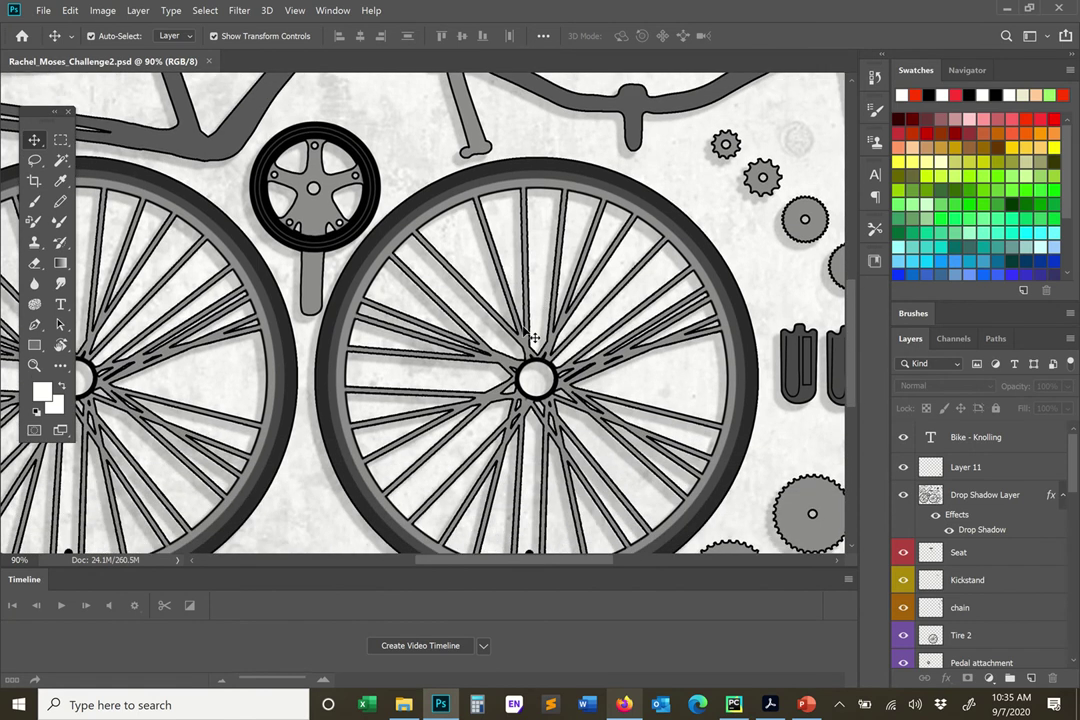
Set the view to 50% and review the bike composition from the wheels up to the title
{"action": "mouse_move", "coordinate": [409, 6]}
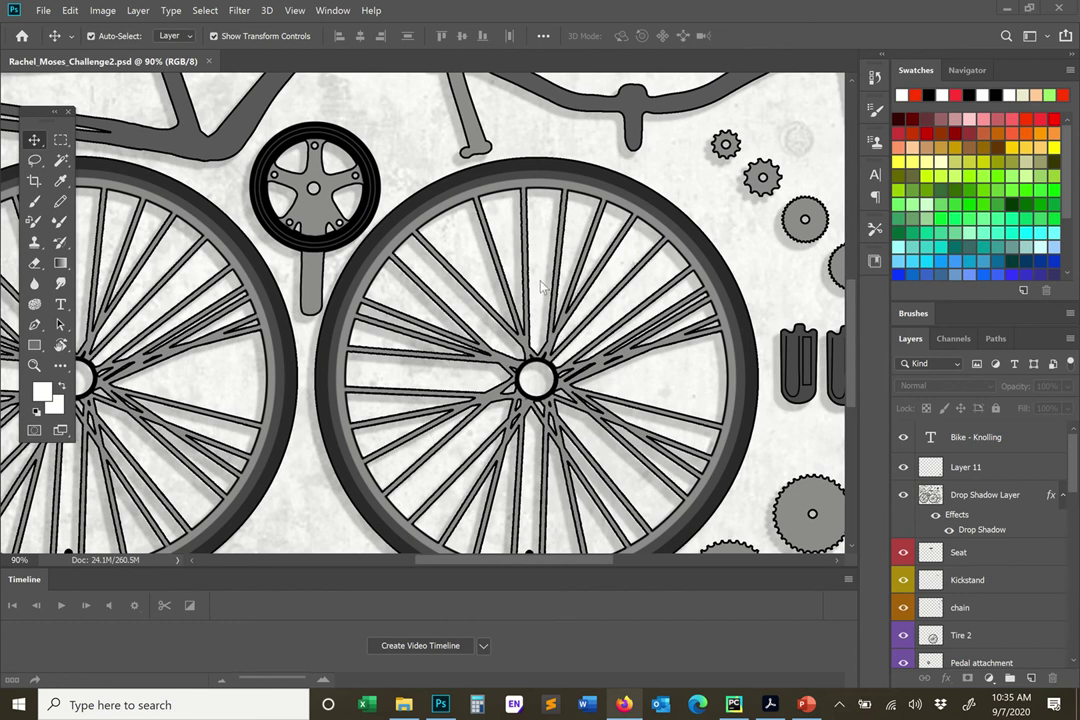
{"action": "left_click", "coordinate": [18, 560]}
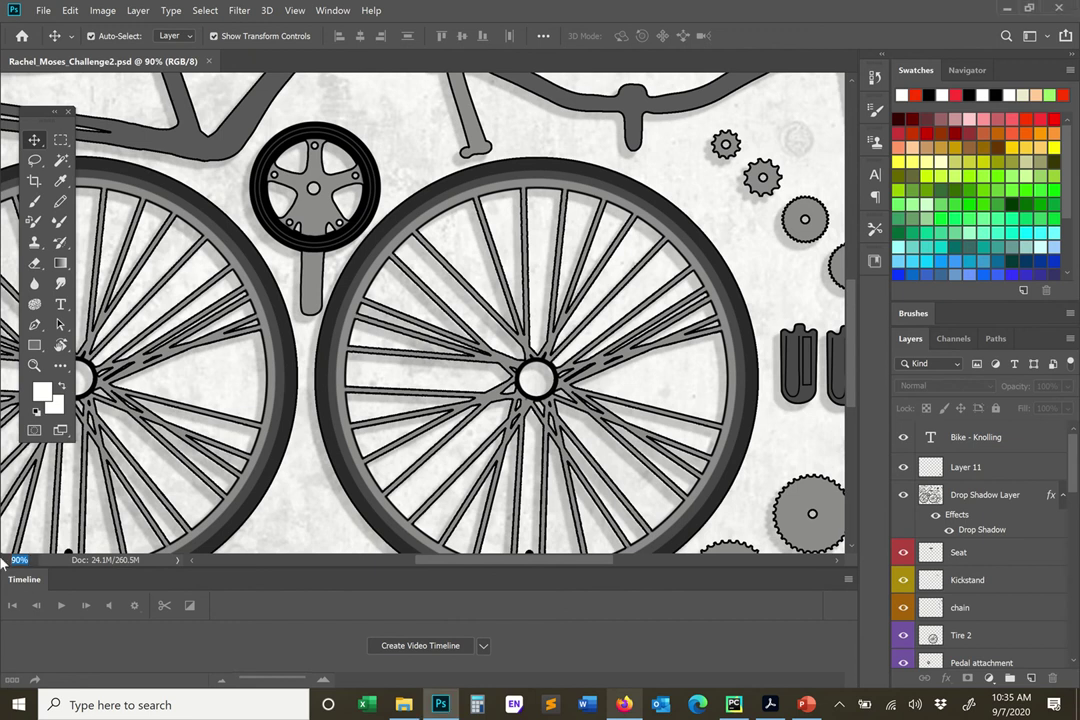
{"action": "type", "text": "50"}
{"action": "key", "text": "Return"}
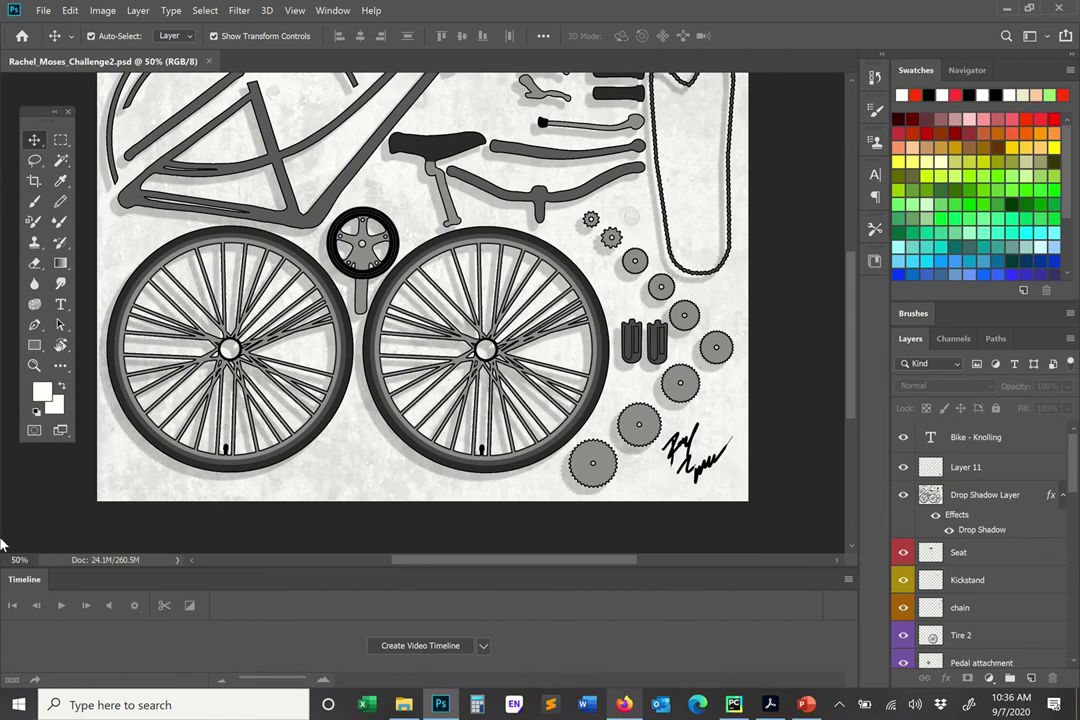
{"action": "scroll", "coordinate": [795, 269], "scroll_direction": "up", "scroll_amount": 2}
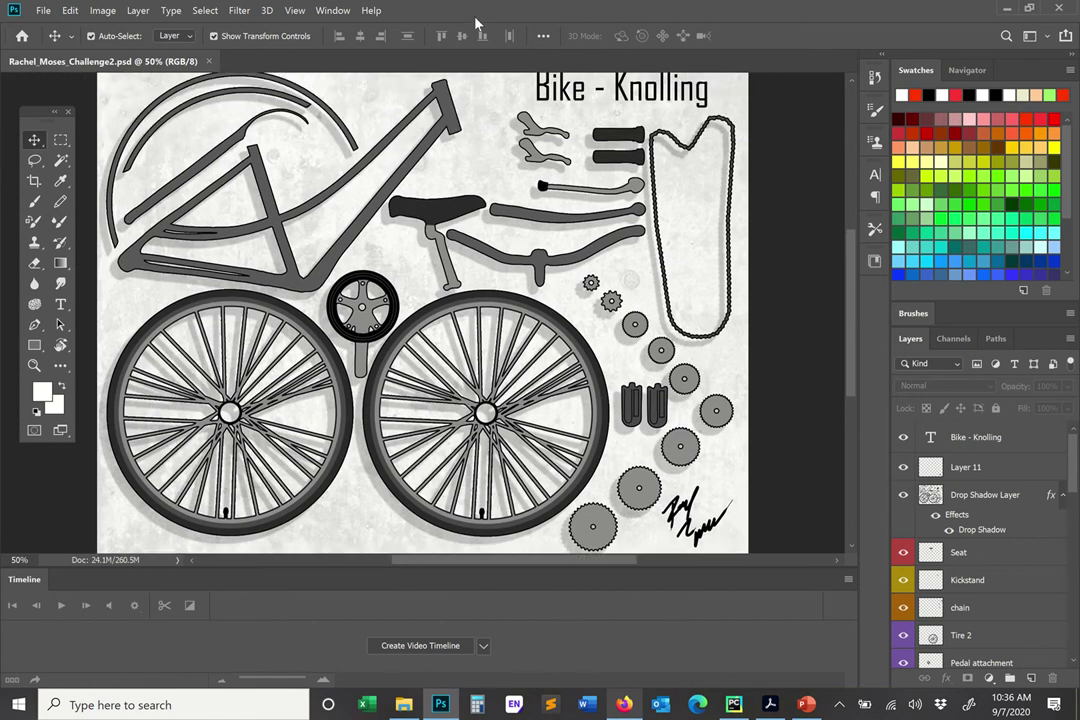
{"action": "mouse_move", "coordinate": [521, 14]}
{"action": "mouse_move", "coordinate": [848, 270]}
{"action": "left_mouse_down"}
{"action": "mouse_move", "coordinate": [851, 294]}
{"action": "mouse_move", "coordinate": [848, 272]}
{"action": "left_mouse_up"}
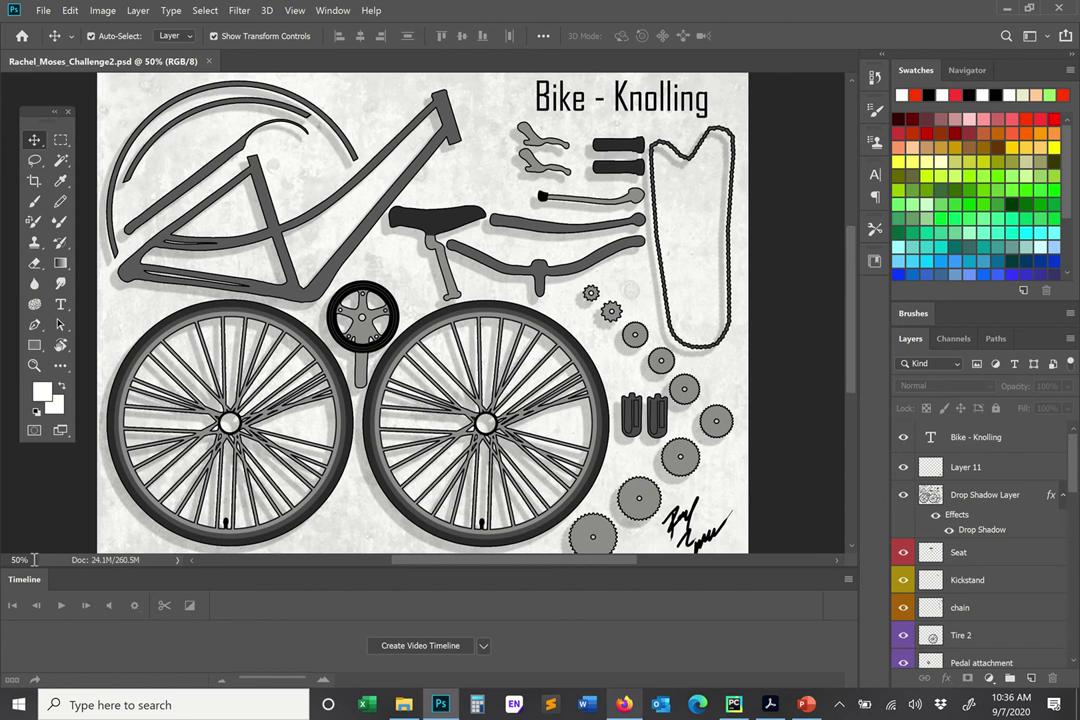
Inspect the handlebars, chain, gears, pedals and both wheels of the bike artwork at 75% zoom
{"action": "left_click", "coordinate": [3, 558]}
{"action": "type", "text": "75"}
{"action": "key", "text": "Return"}
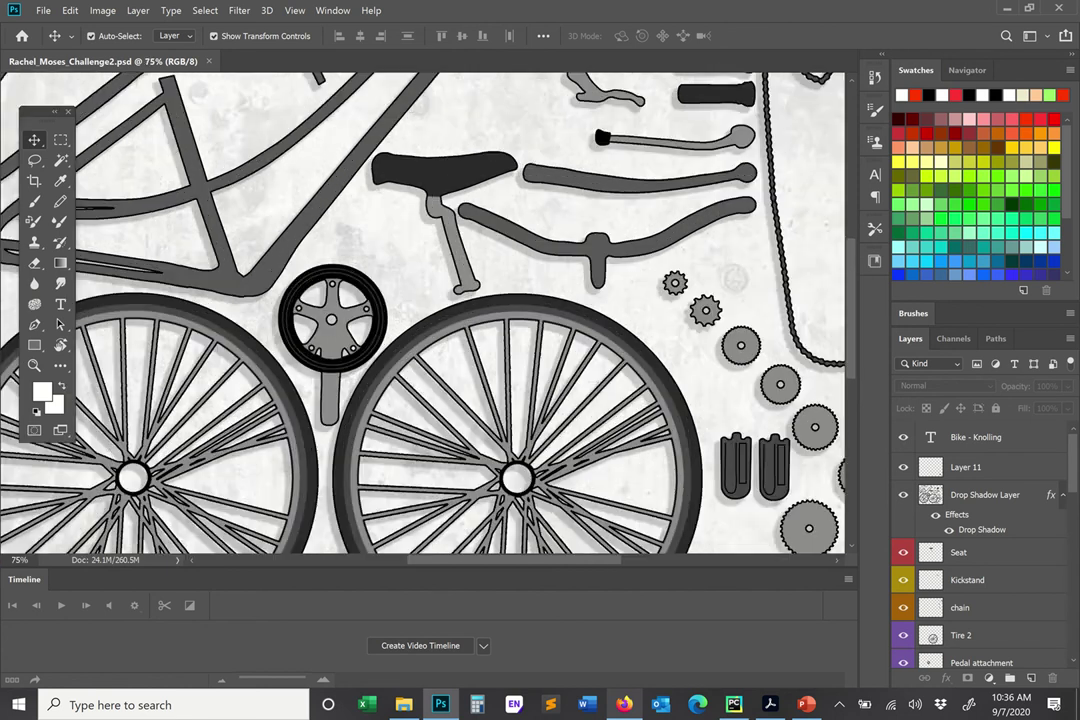
{"action": "scroll", "coordinate": [174, 318], "scroll_direction": "up", "scroll_amount": 3}
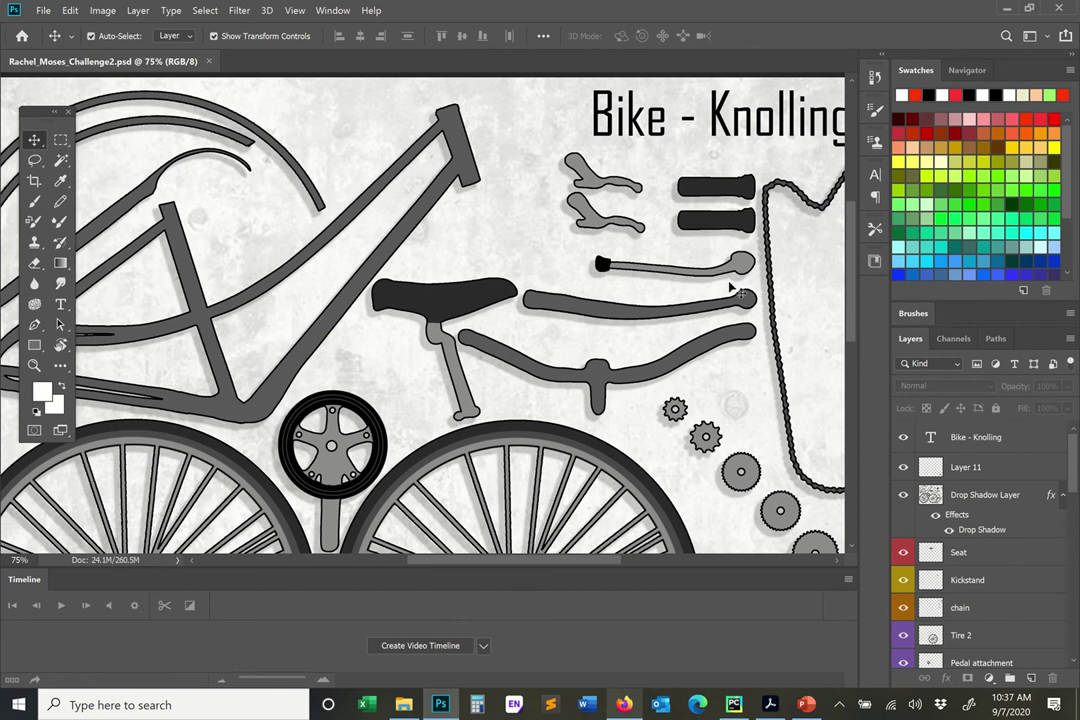
{"action": "scroll", "coordinate": [620, 248], "scroll_direction": "down", "scroll_amount": 2}
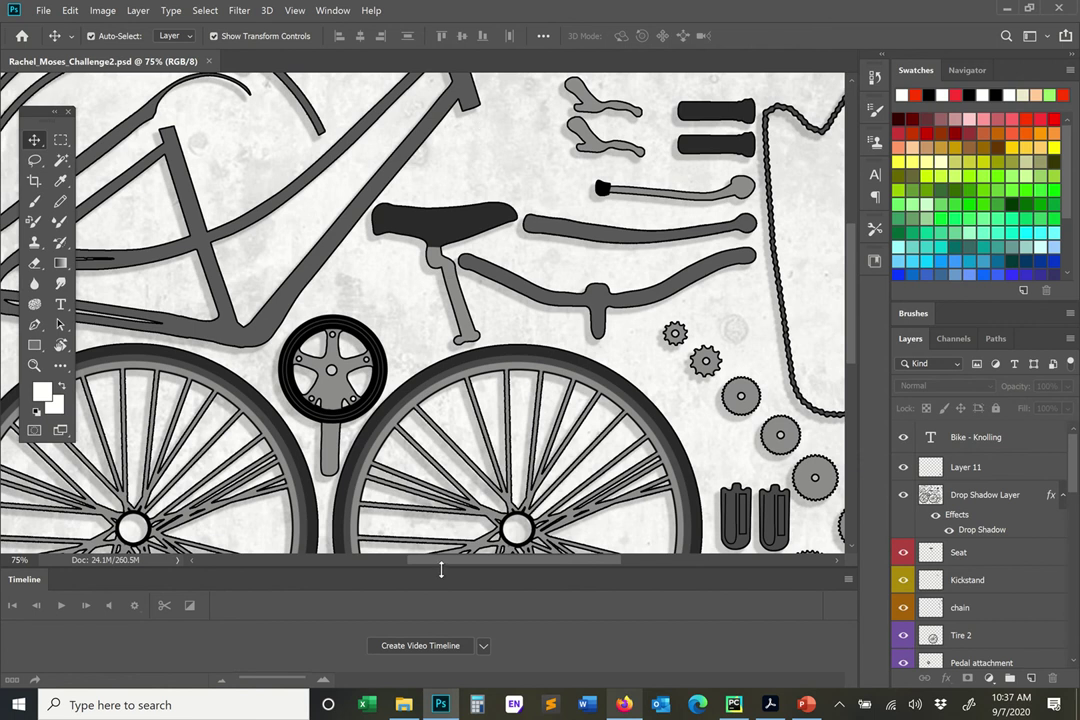
{"action": "left_click_drag", "start_coordinate": [432, 563], "coordinate": [493, 558]}
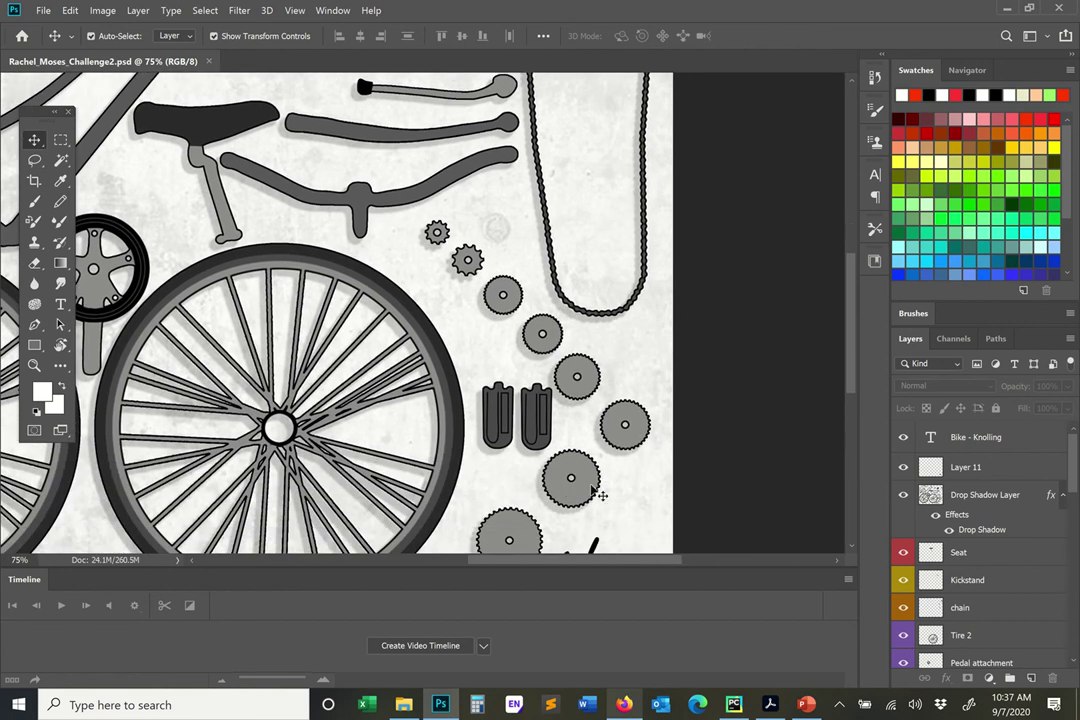
{"action": "scroll", "coordinate": [580, 485], "scroll_direction": "down", "scroll_amount": 1}
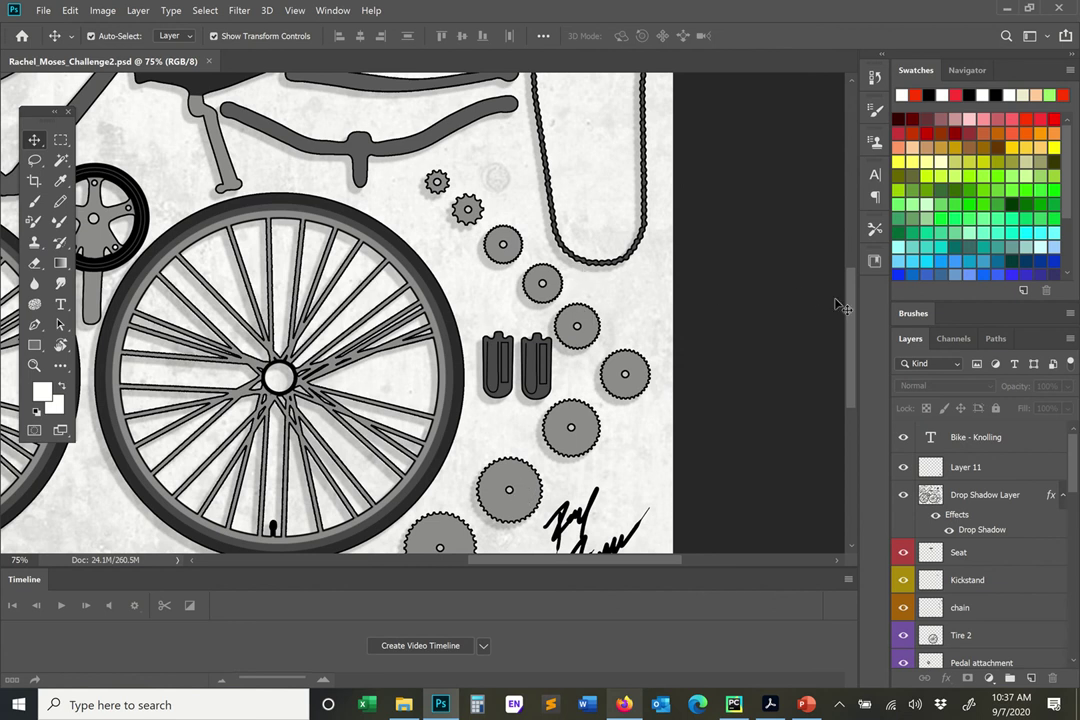
{"action": "scroll", "coordinate": [847, 323], "scroll_direction": "down", "scroll_amount": 3}
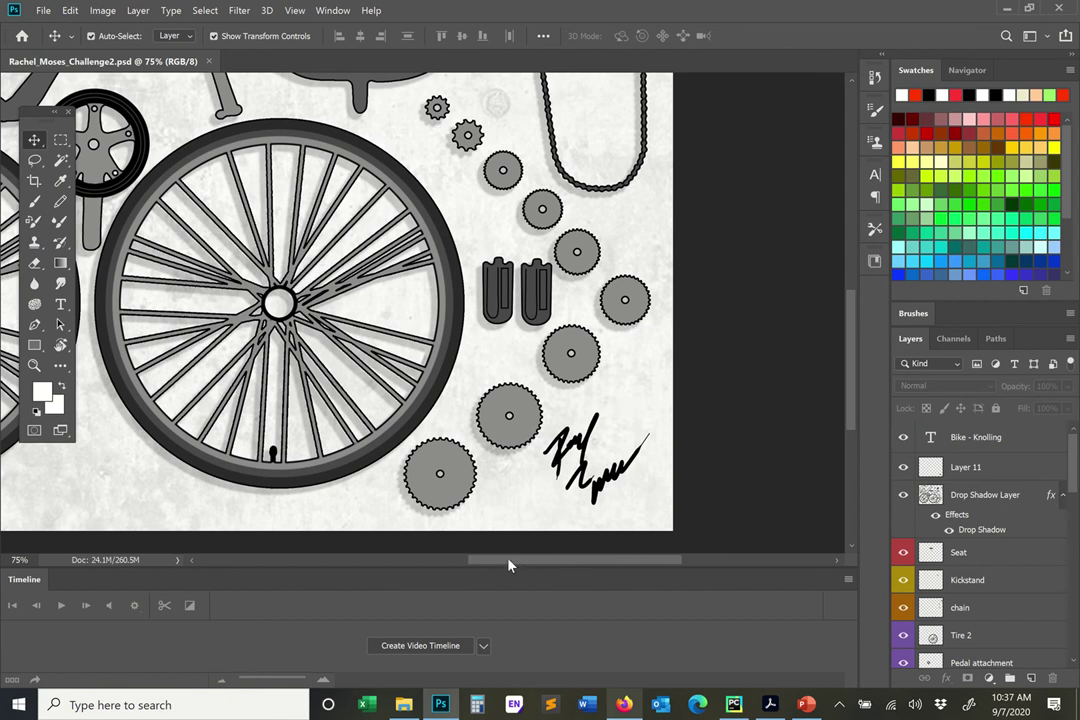
{"action": "left_click_drag", "start_coordinate": [508, 565], "coordinate": [437, 565]}
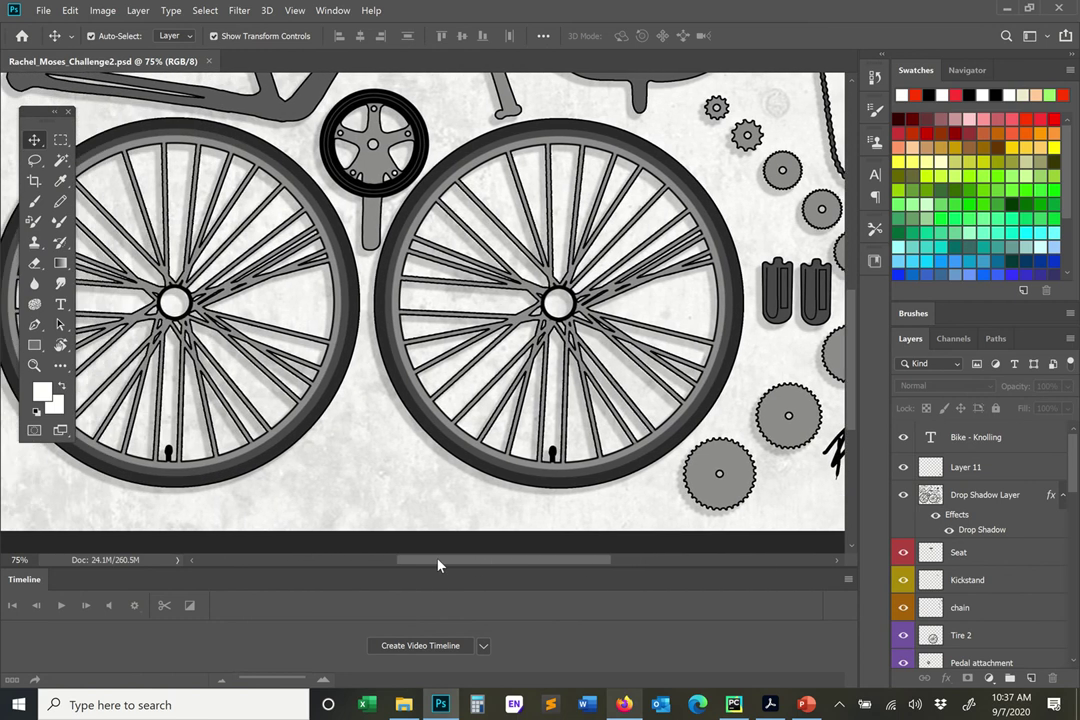
Set the zoom to 30% to view the entire bike illustration
{"action": "left_click_drag", "start_coordinate": [31, 562], "coordinate": [3, 565]}
{"action": "type", "text": "30"}
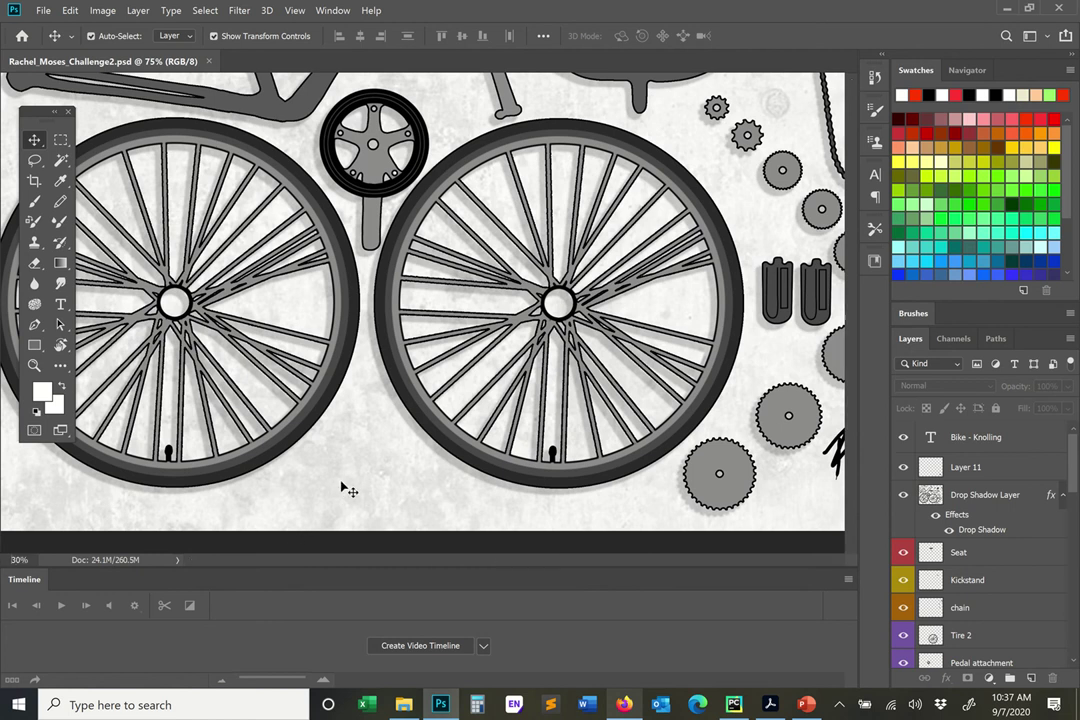
{"action": "key", "text": "Return"}
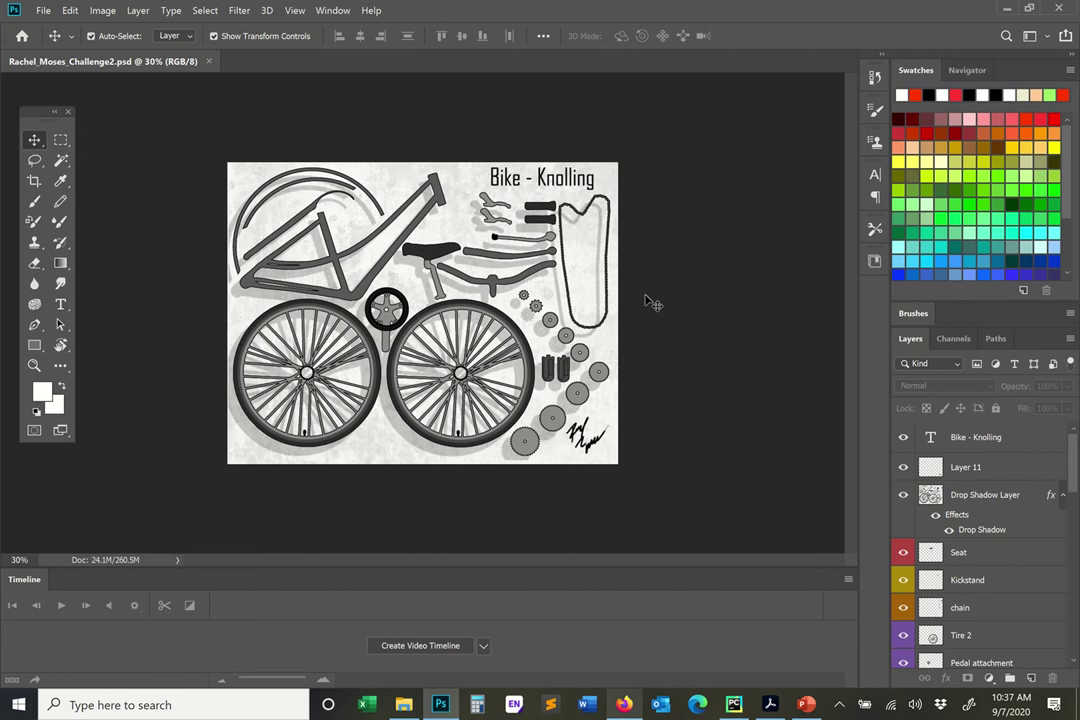
Tighten the drop shadow on the Drop Shadow Layer so it sits closer to the bike parts
{"action": "mouse_move", "coordinate": [355, 6]}
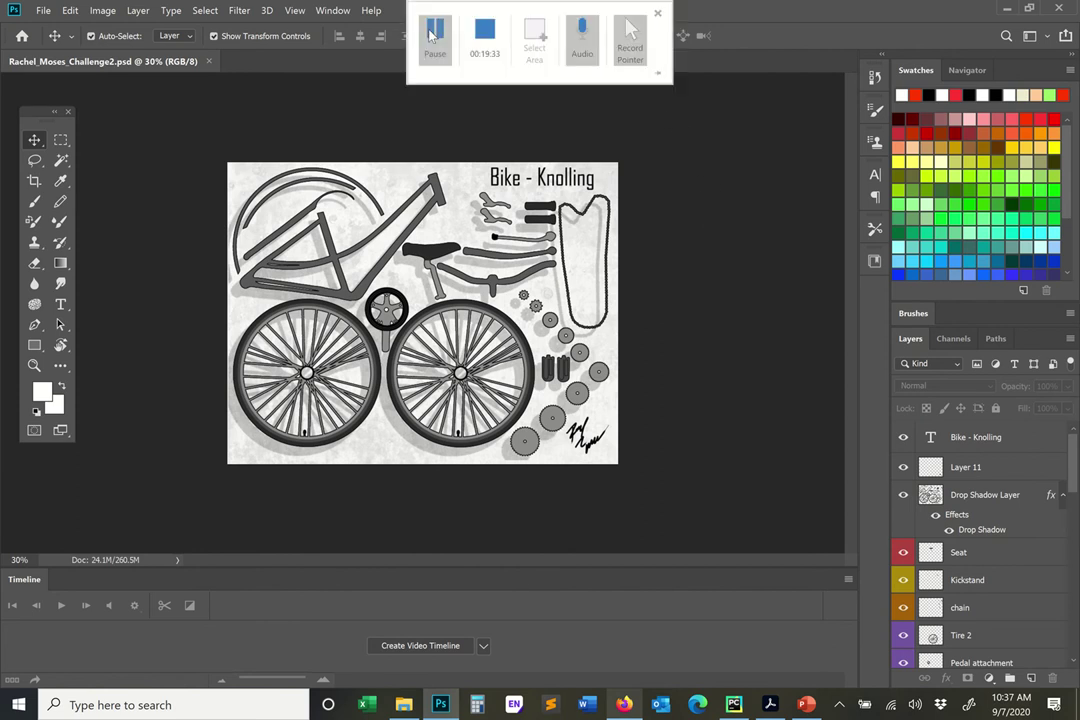
{"action": "left_click", "coordinate": [494, 175]}
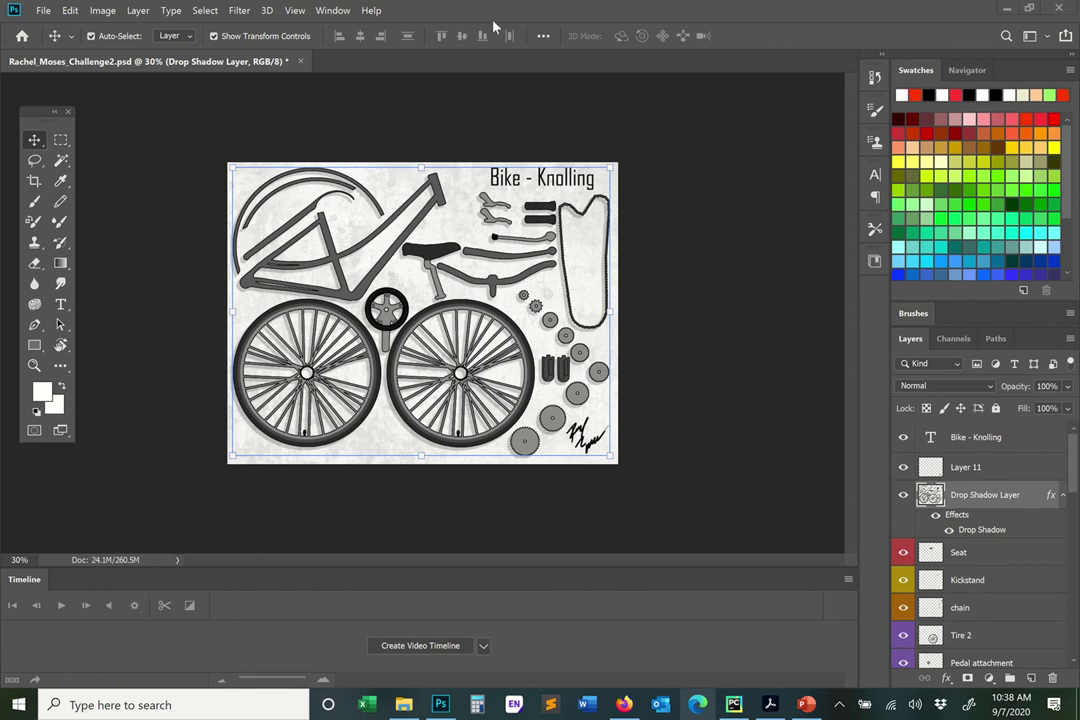
{"action": "mouse_move", "coordinate": [470, 3]}
{"action": "left_click", "coordinate": [427, 38]}
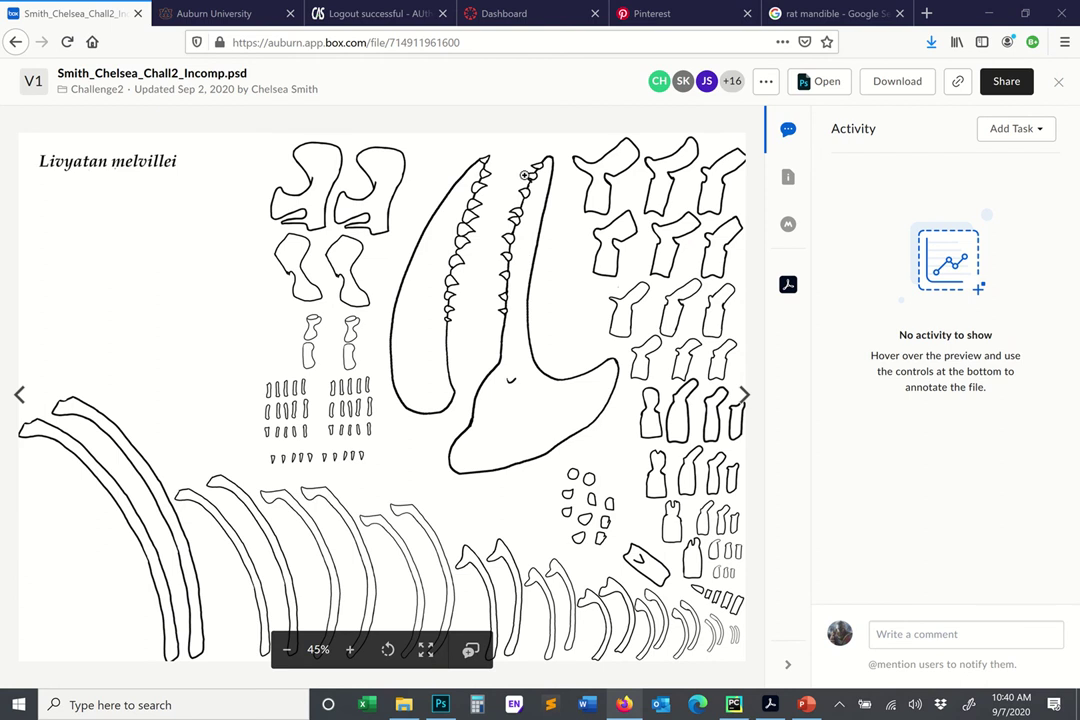
Hide the Bones of Cat title layer in the cat skeleton artwork
{"action": "mouse_move", "coordinate": [432, 36]}
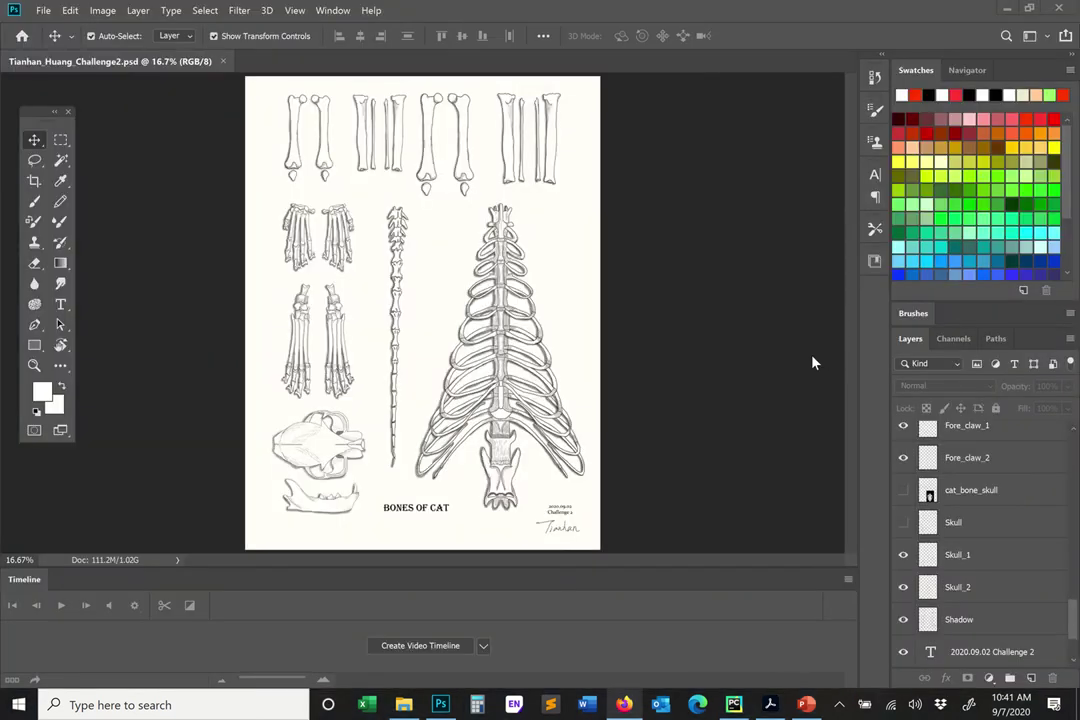
{"action": "mouse_move", "coordinate": [410, 6]}
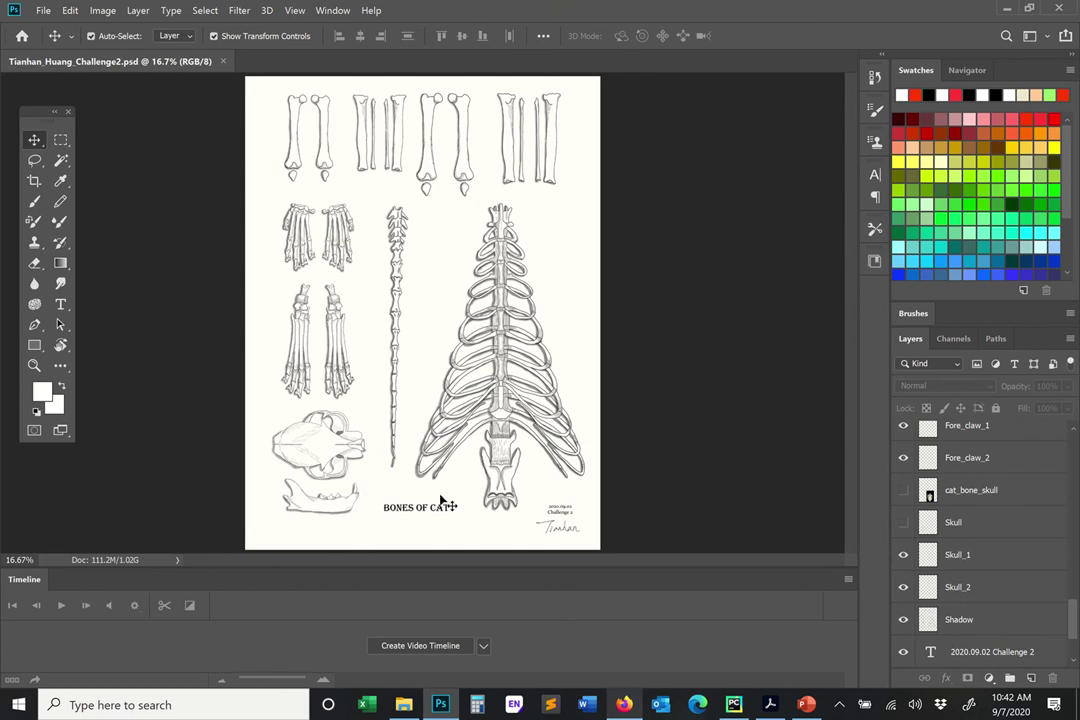
{"action": "key", "text": "super+shift+s"}
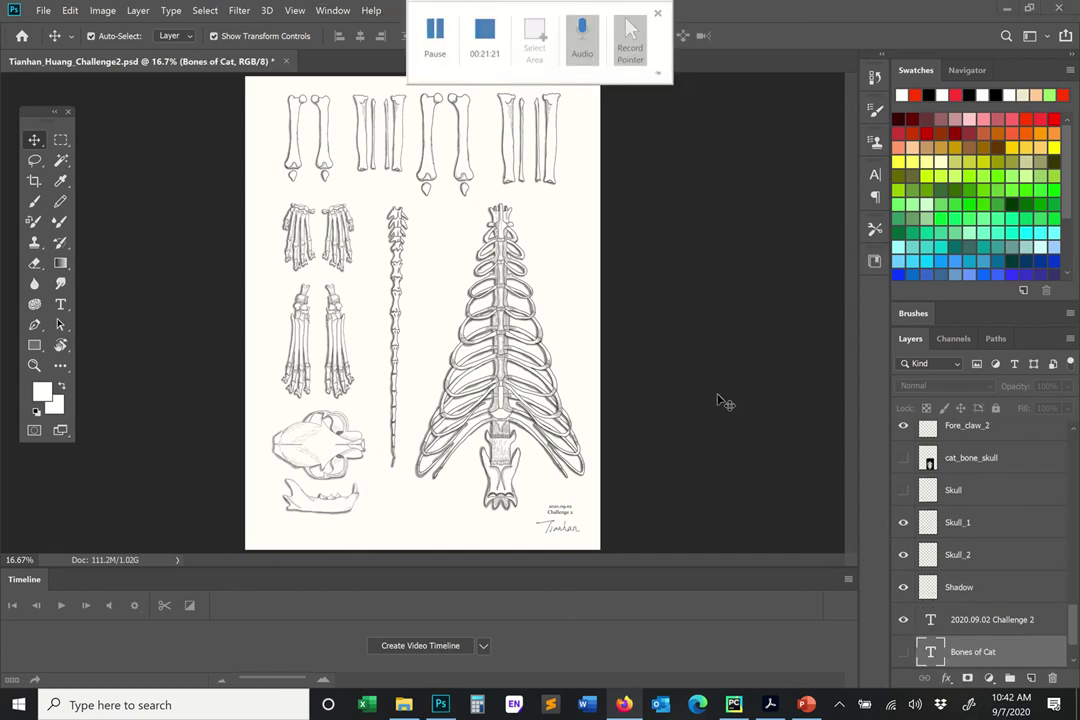
{"action": "key", "text": "Escape"}
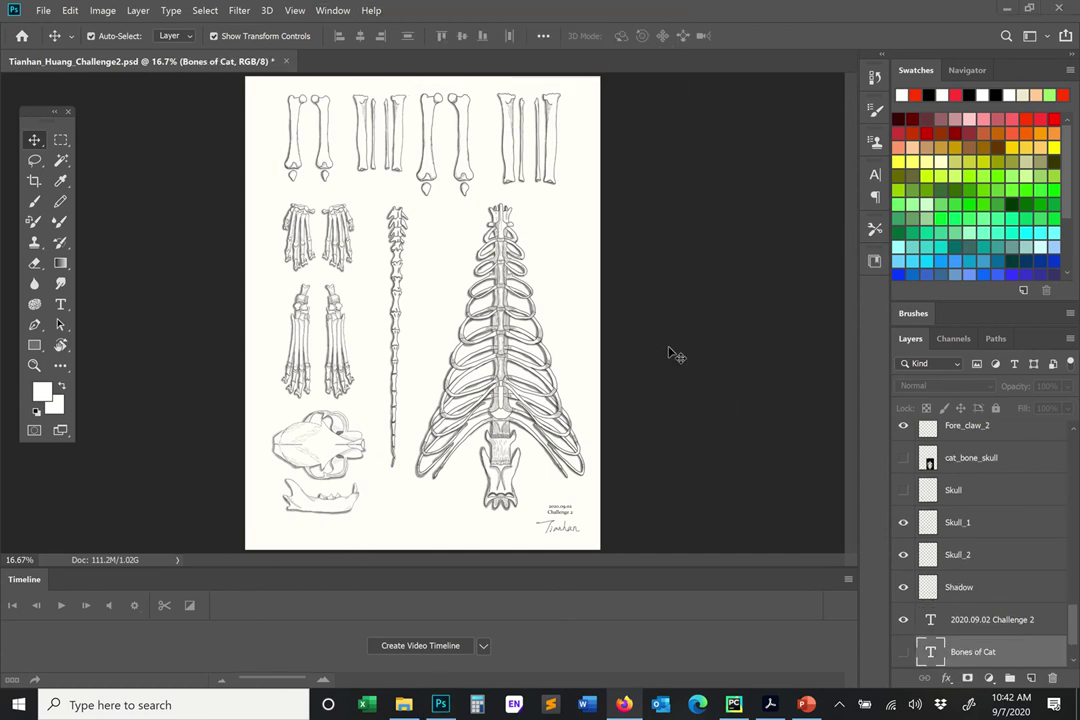
{"action": "mouse_move", "coordinate": [427, 20]}
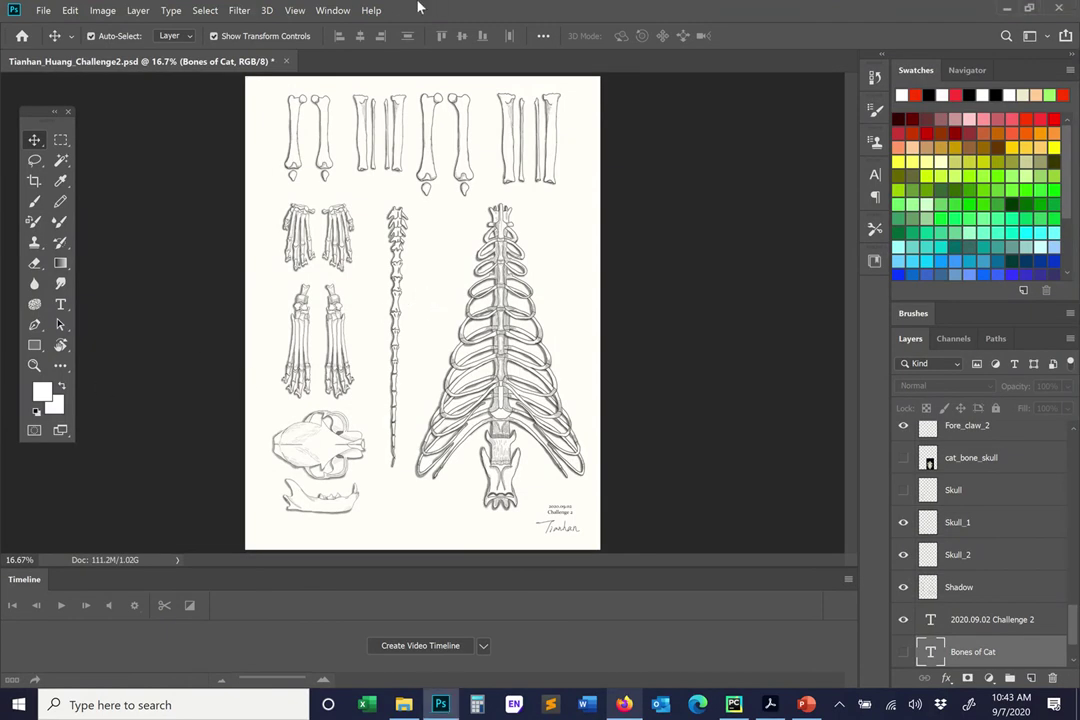
{"action": "left_click", "coordinate": [440, 32]}
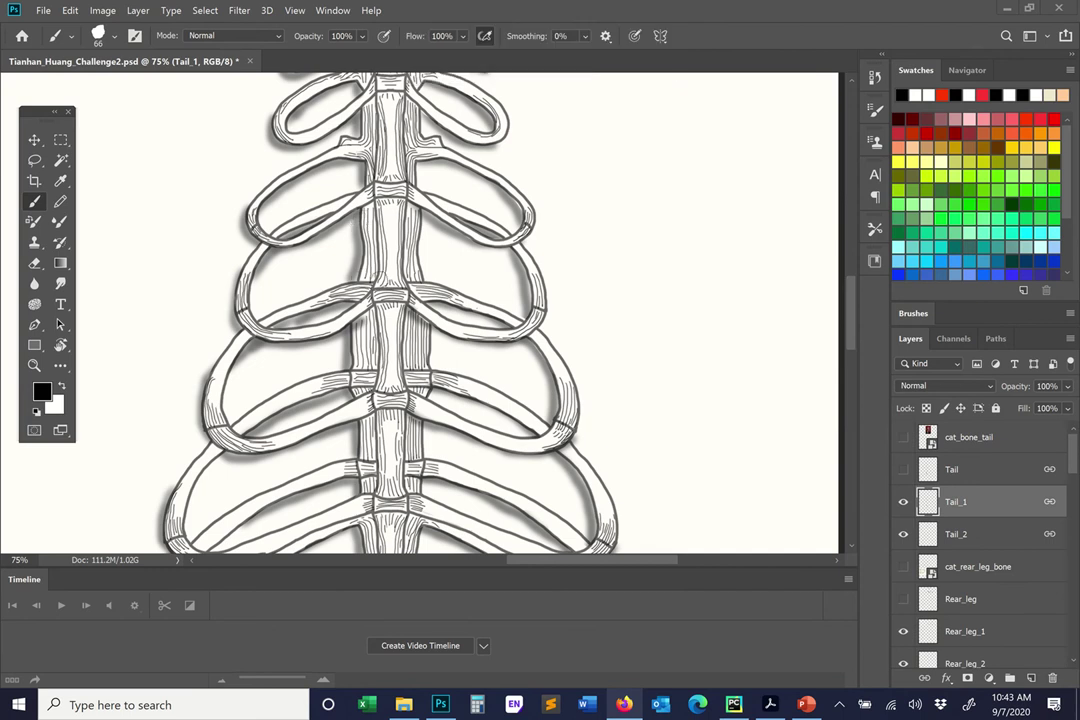
Paint black shading beside the spine between the ribs on the Tail_1 layer, reducing the brush opacity to 51% for the upper gap
{"action": "left_click_drag", "start_coordinate": [357, 209], "coordinate": [362, 282]}
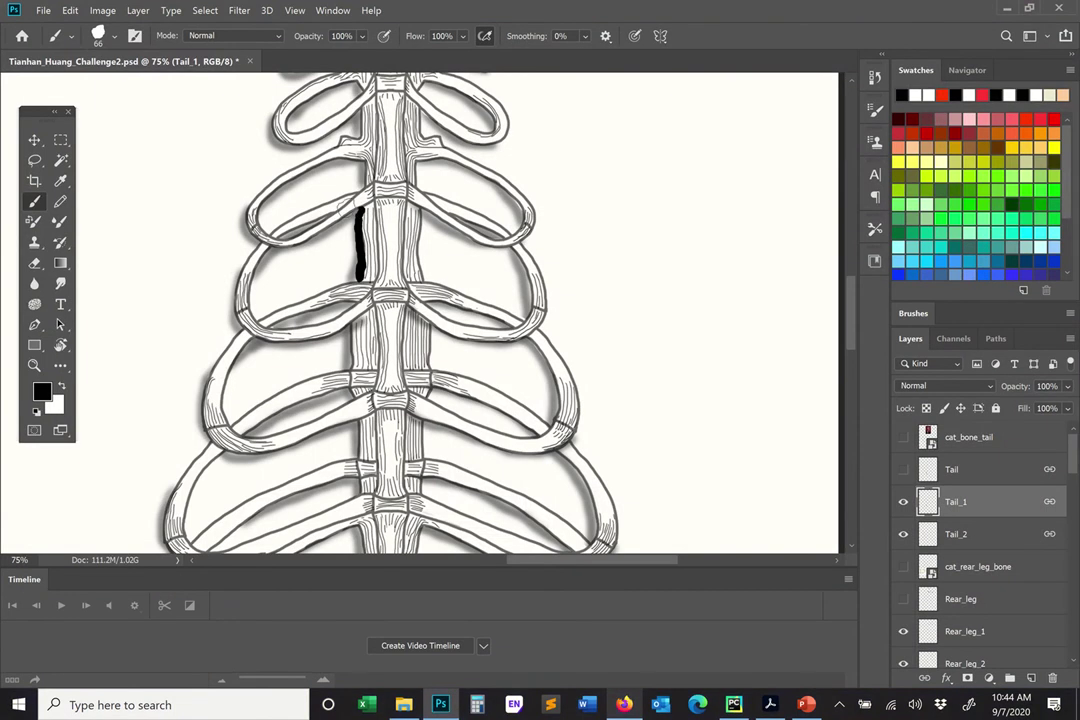
{"action": "left_click", "coordinate": [363, 37]}
{"action": "left_click_drag", "start_coordinate": [403, 53], "coordinate": [362, 53]}
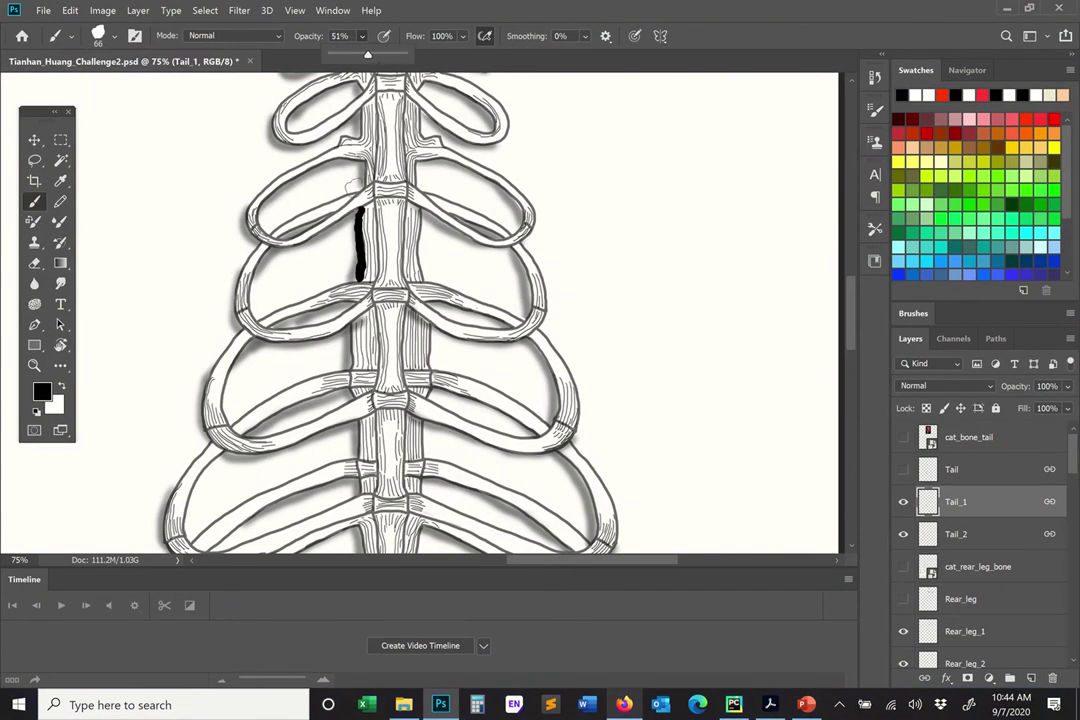
{"action": "left_click", "coordinate": [362, 186]}
{"action": "mouse_move", "coordinate": [358, 160]}
{"action": "left_mouse_down"}
{"action": "mouse_move", "coordinate": [362, 188]}
{"action": "mouse_move", "coordinate": [345, 160]}
{"action": "mouse_move", "coordinate": [365, 170]}
{"action": "mouse_move", "coordinate": [365, 188]}
{"action": "left_mouse_up"}
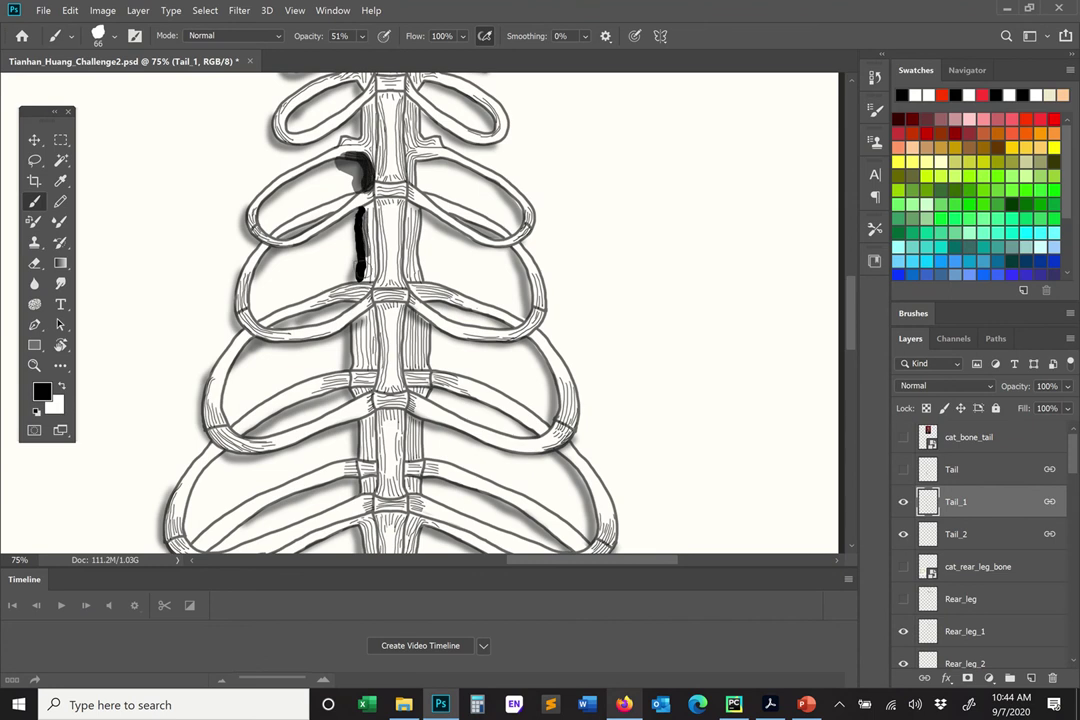
{"action": "left_click", "coordinate": [359, 327]}
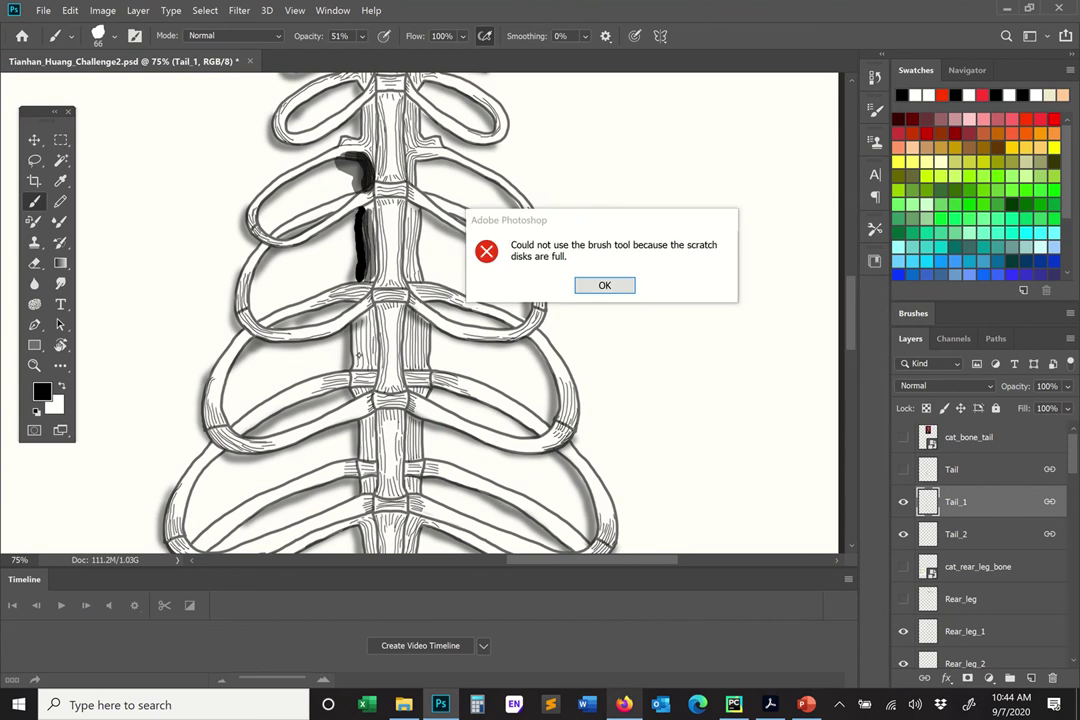
{"action": "left_click", "coordinate": [604, 287]}
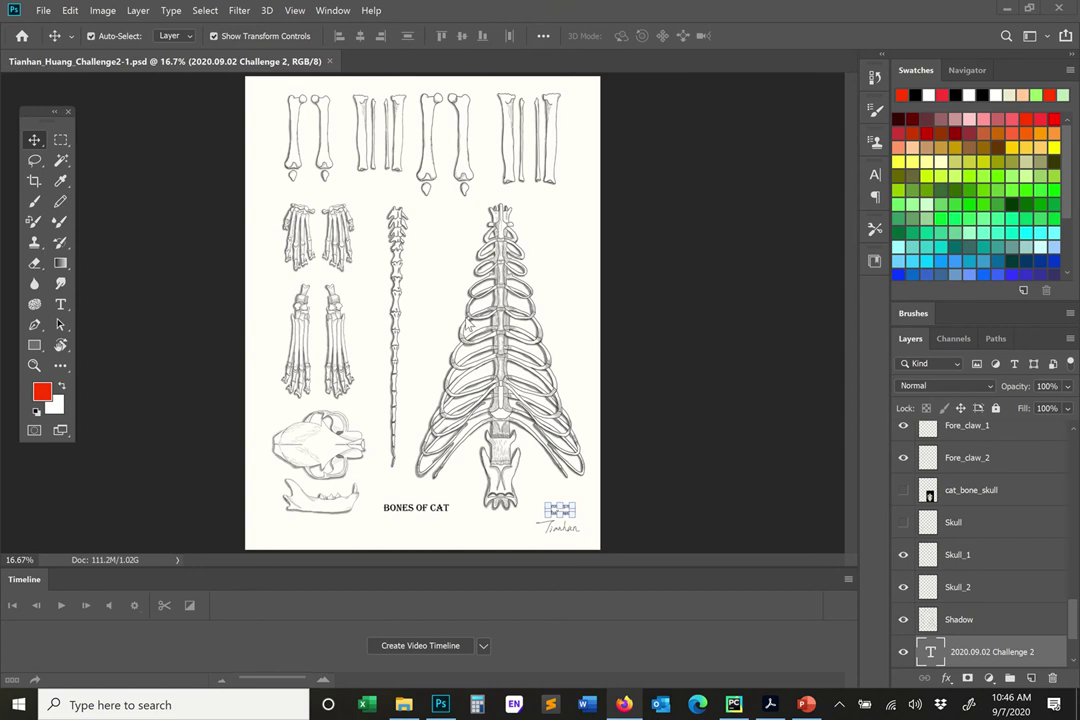
{"action": "mouse_move", "coordinate": [411, 18]}
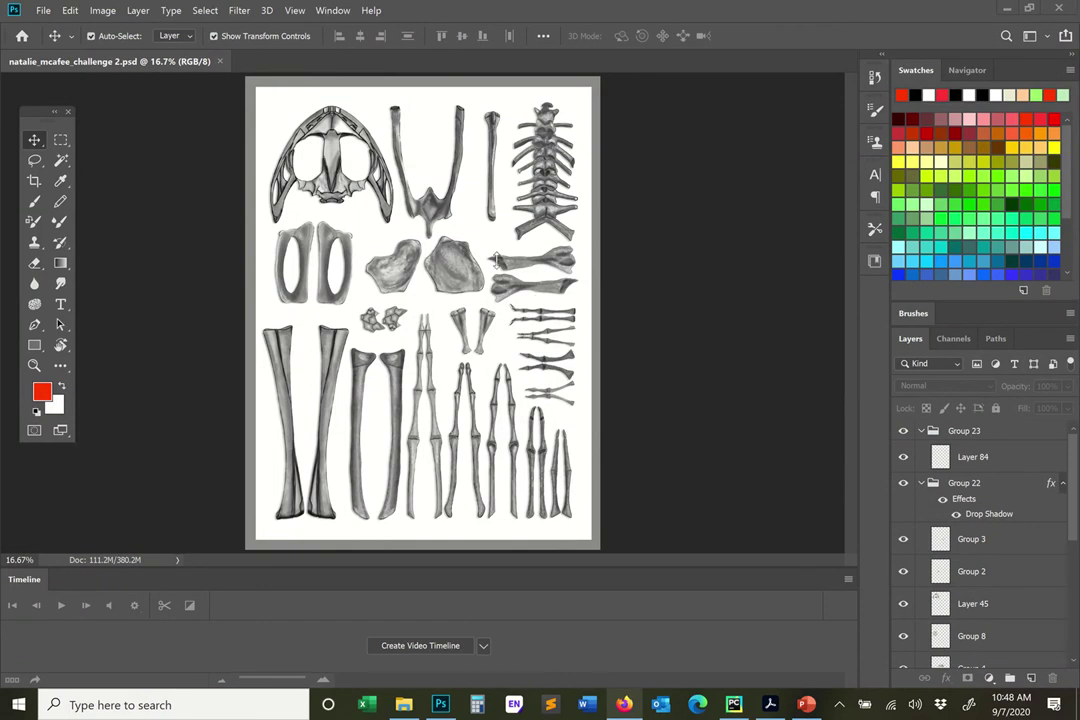
{"action": "mouse_move", "coordinate": [410, 5]}
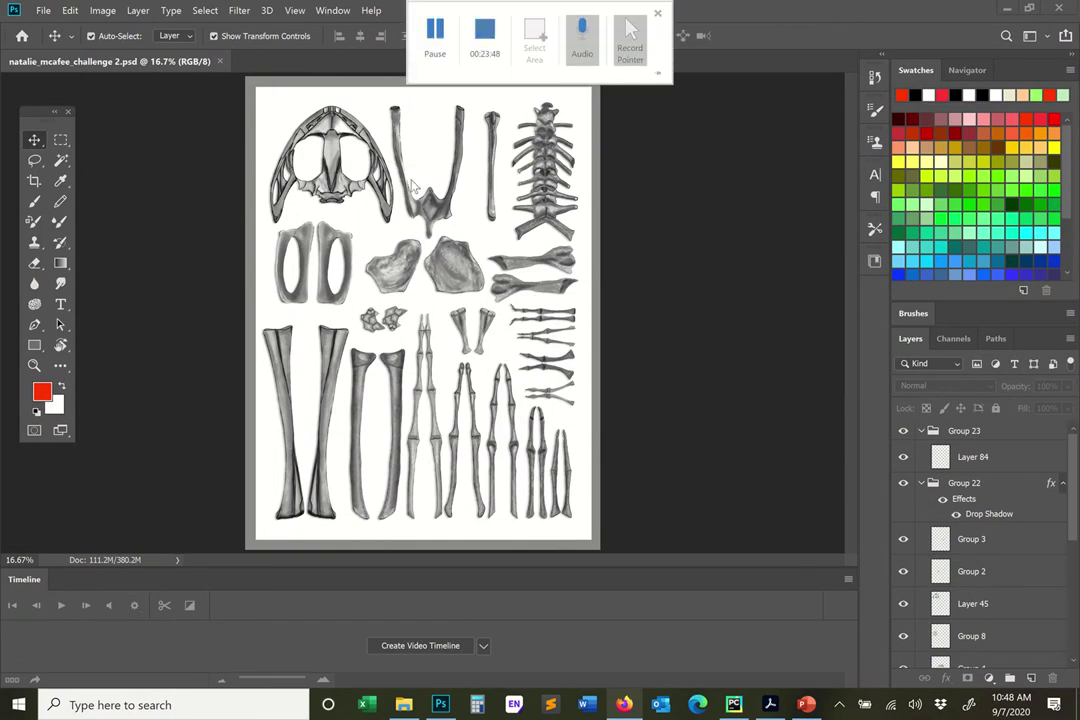
{"action": "left_click", "coordinate": [437, 27]}
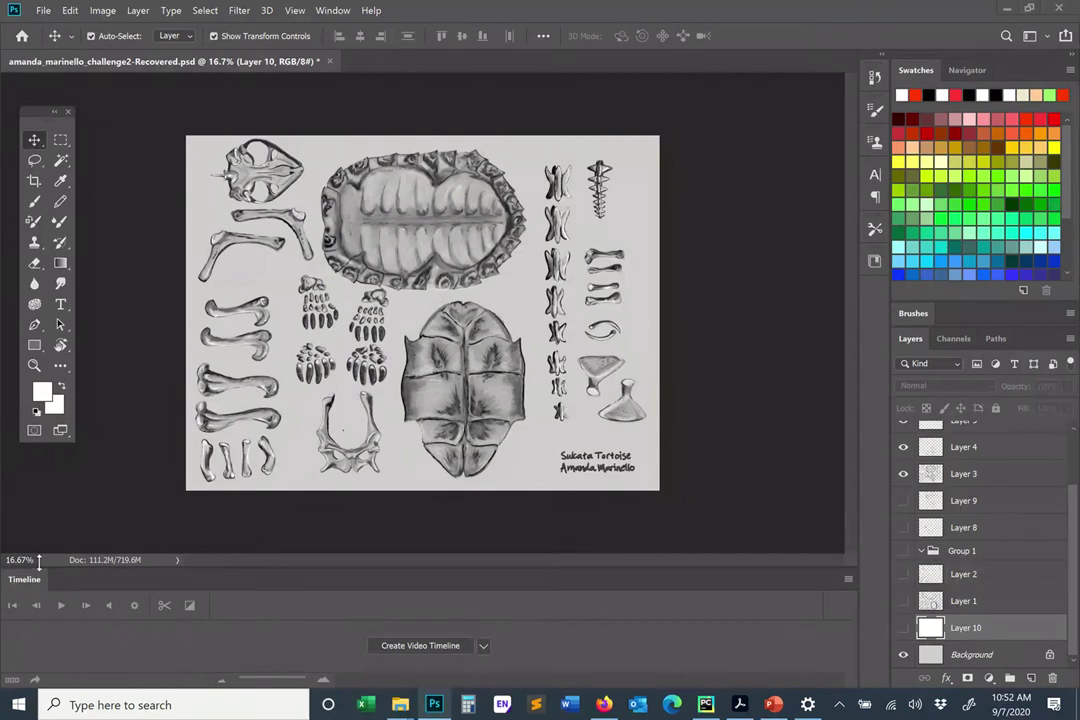
Examine the tortoise's leg and foot bones at 40% zoom and their wider arrangement at 25%
{"action": "left_click_drag", "start_coordinate": [33, 559], "coordinate": [3, 563]}
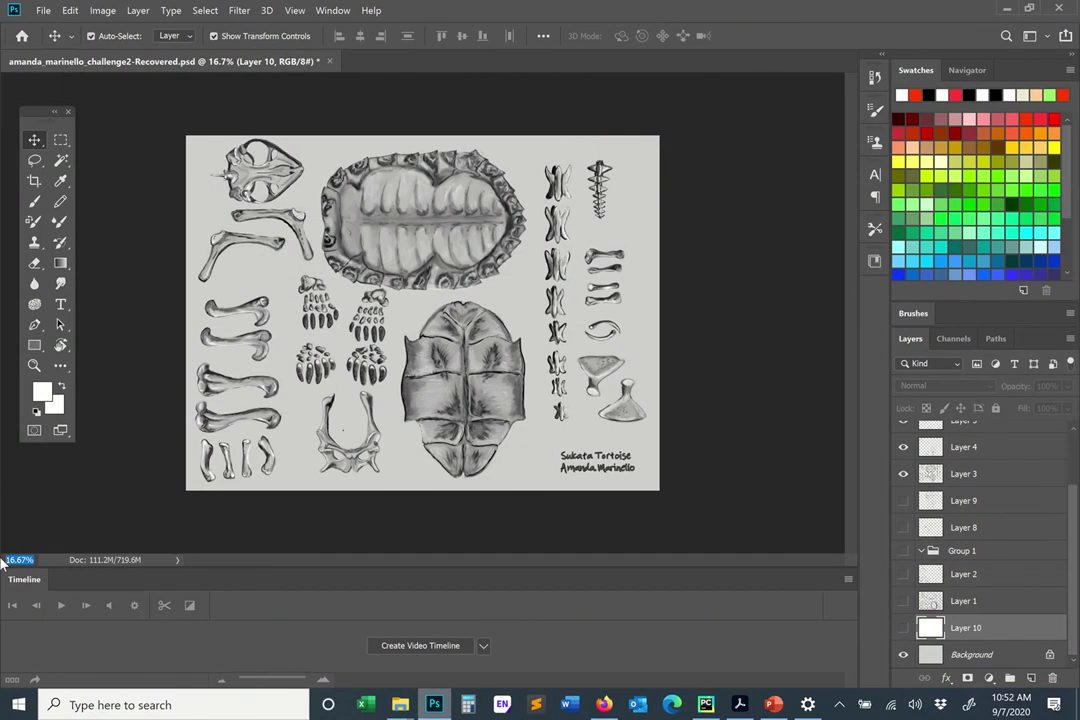
{"action": "type", "text": "40"}
{"action": "key", "text": "Return"}
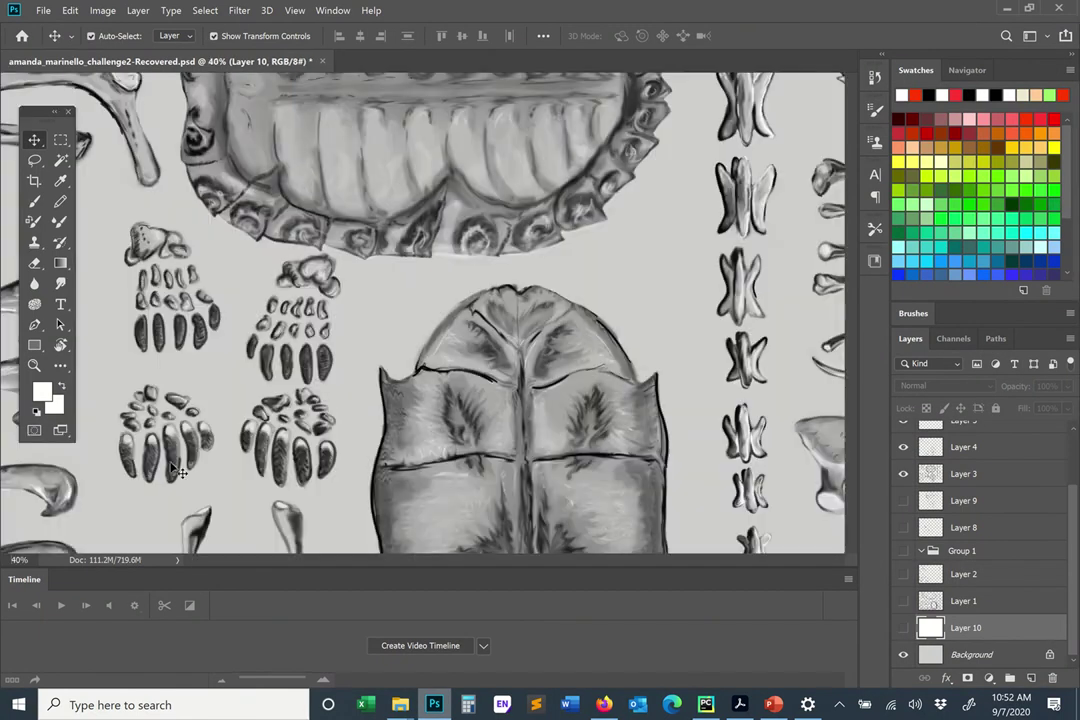
{"action": "left_click_drag", "start_coordinate": [427, 567], "coordinate": [369, 545]}
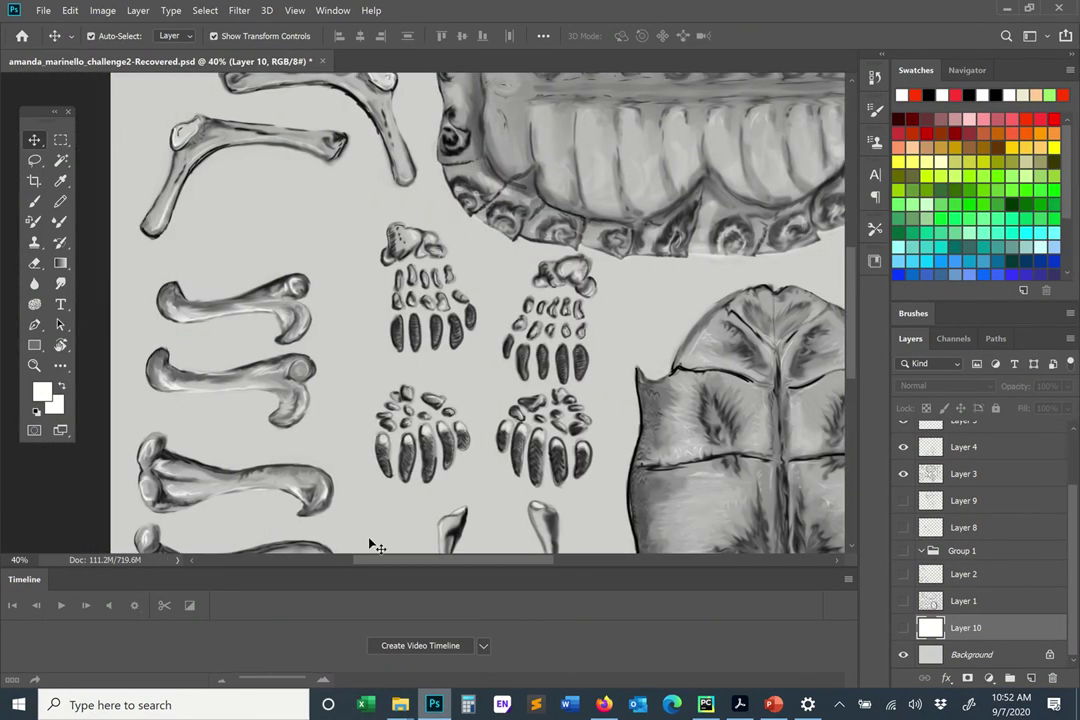
{"action": "scroll", "coordinate": [364, 410], "scroll_direction": "down", "scroll_amount": 3}
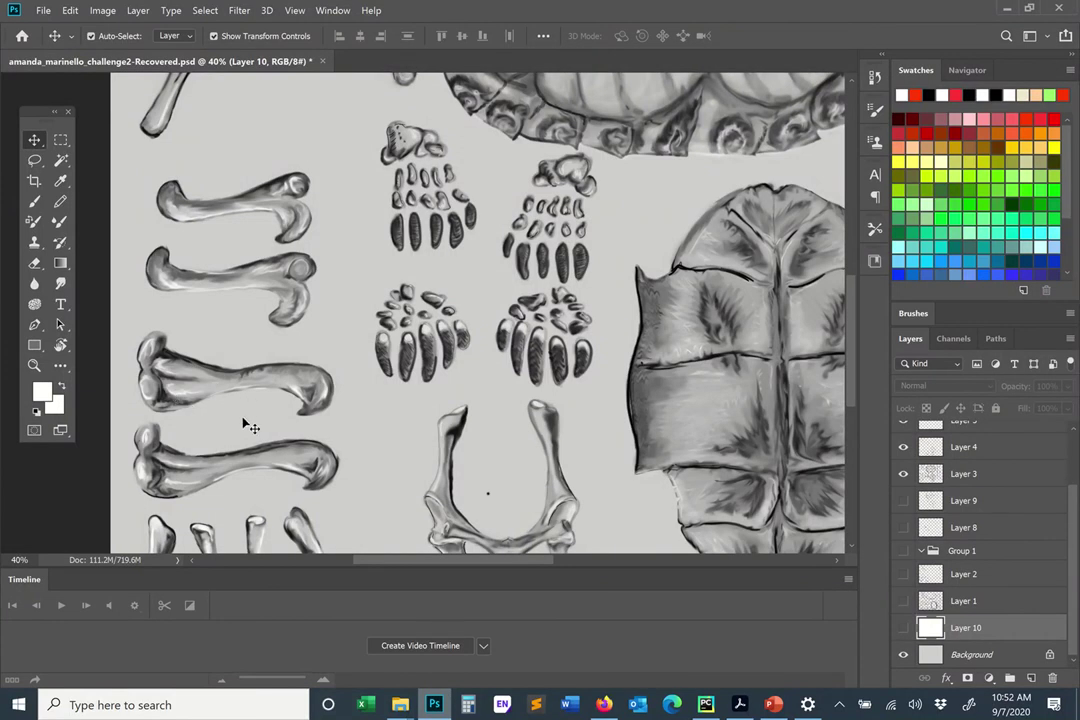
{"action": "left_click", "coordinate": [14, 559]}
{"action": "type", "text": "25"}
{"action": "key", "text": "Return"}
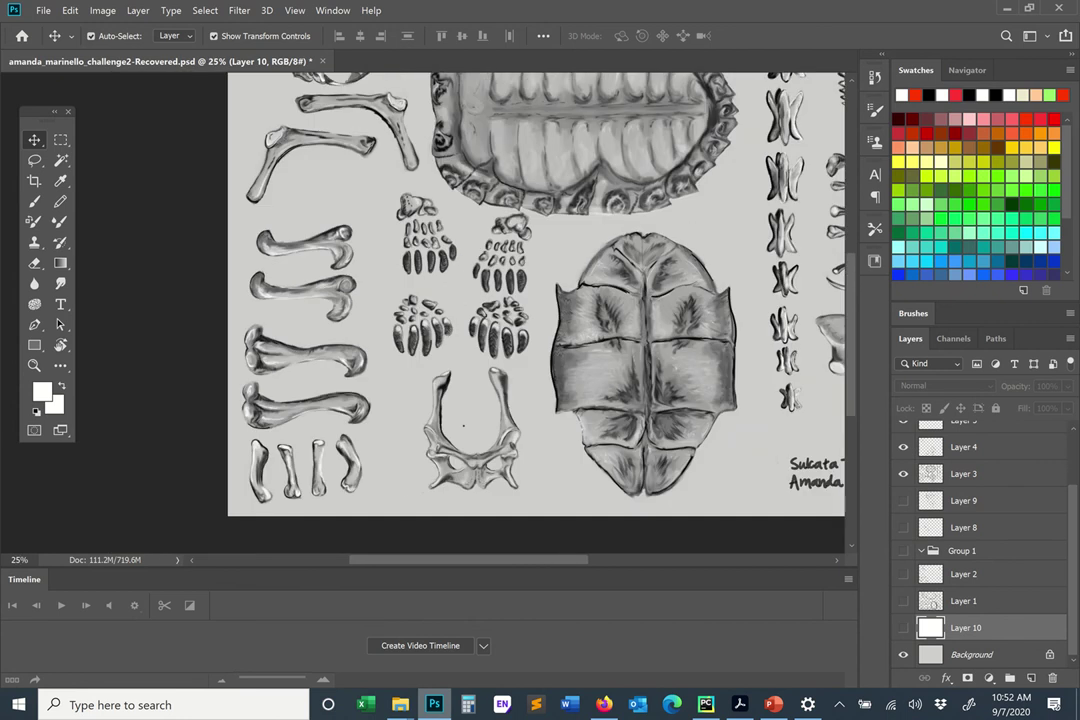
Inspect the small foot bones at 156% zoom, and view the whole tortoise illustration at 15%
{"action": "left_click", "coordinate": [29, 559]}
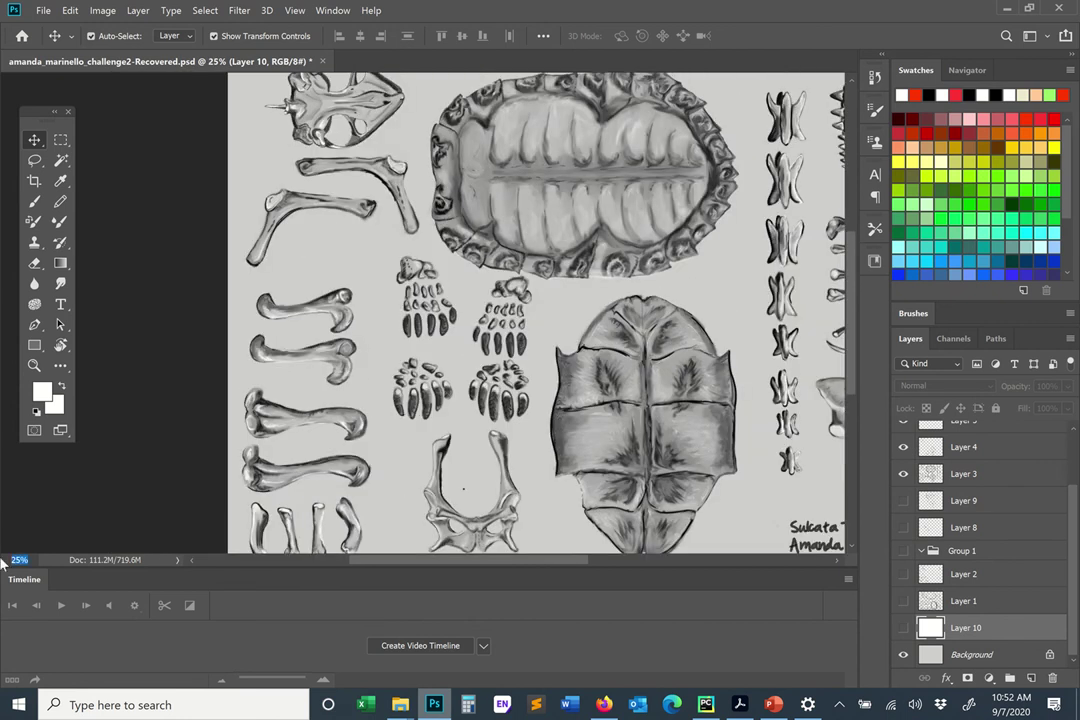
{"action": "type", "text": "156"}
{"action": "key", "text": "Return"}
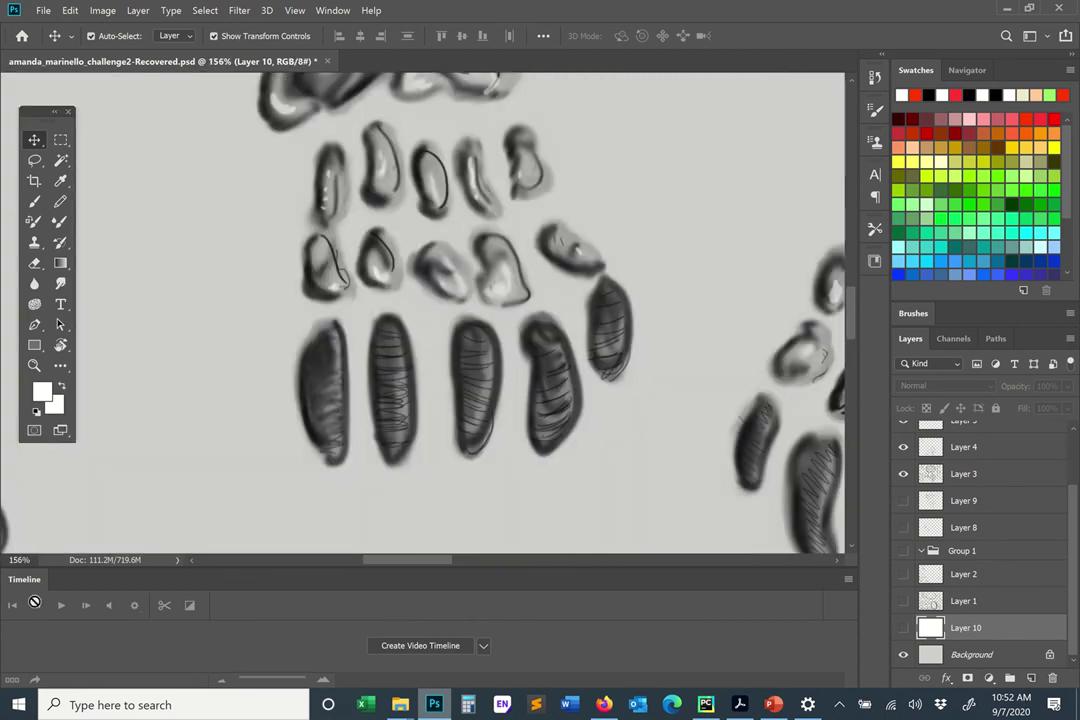
{"action": "type", "text": "15"}
{"action": "key", "text": "Return"}
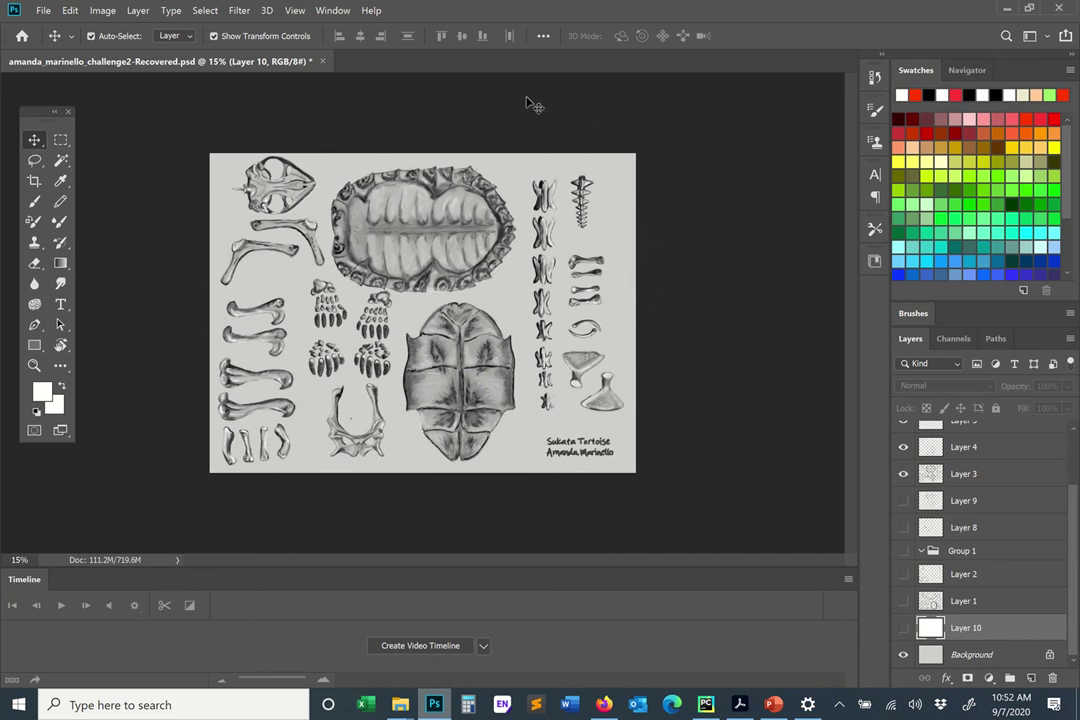
{"action": "mouse_move", "coordinate": [512, 6]}
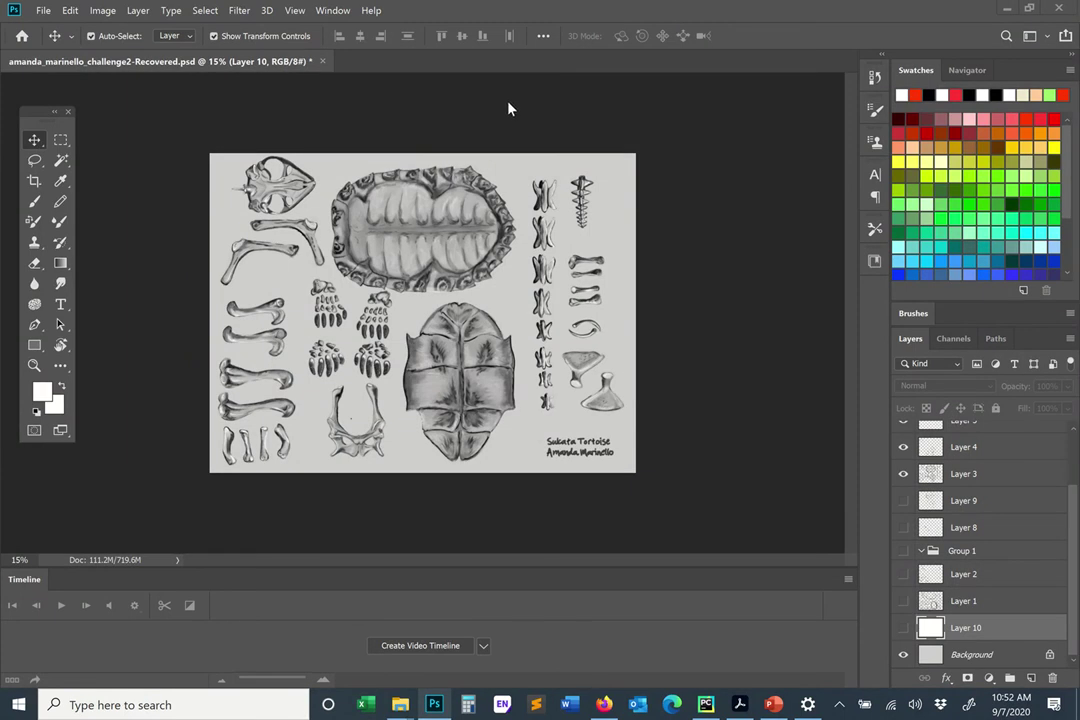
{"action": "mouse_move", "coordinate": [477, 3]}
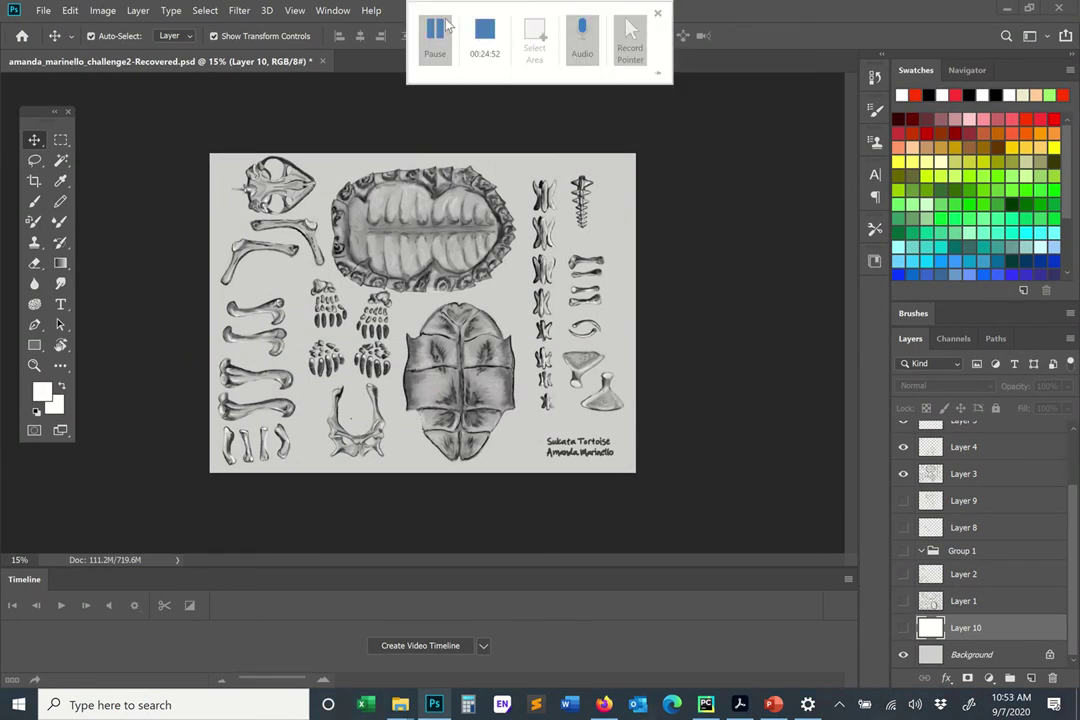
{"action": "left_click", "coordinate": [445, 33]}
{"action": "left_click", "coordinate": [435, 33]}
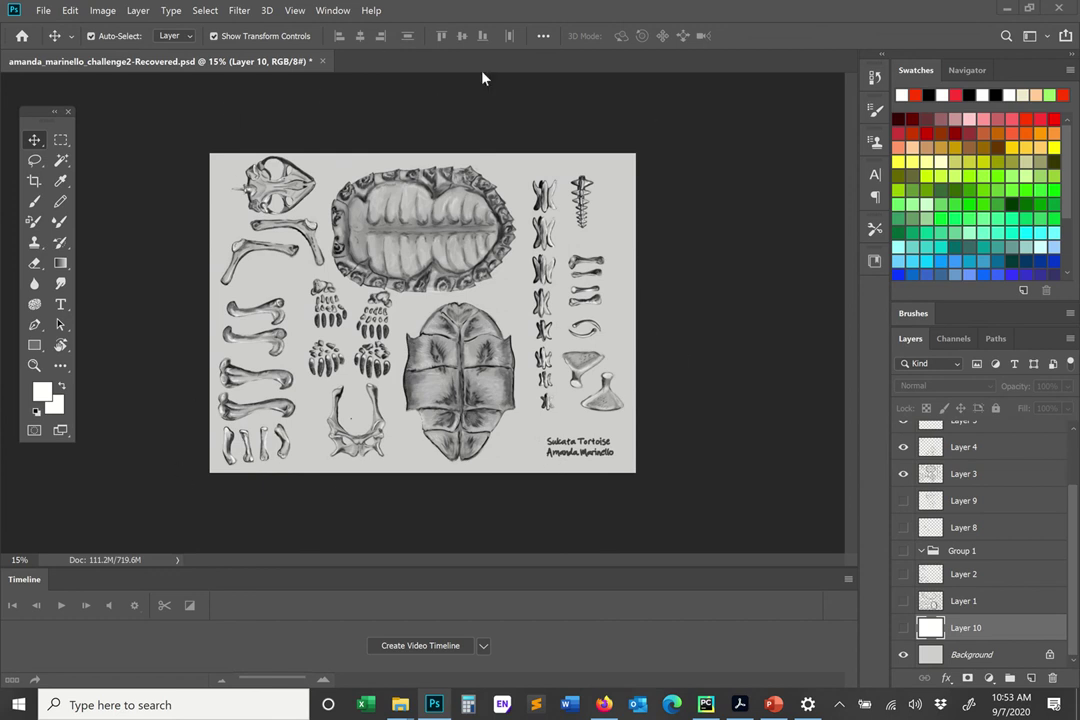
{"action": "mouse_move", "coordinate": [441, 6]}
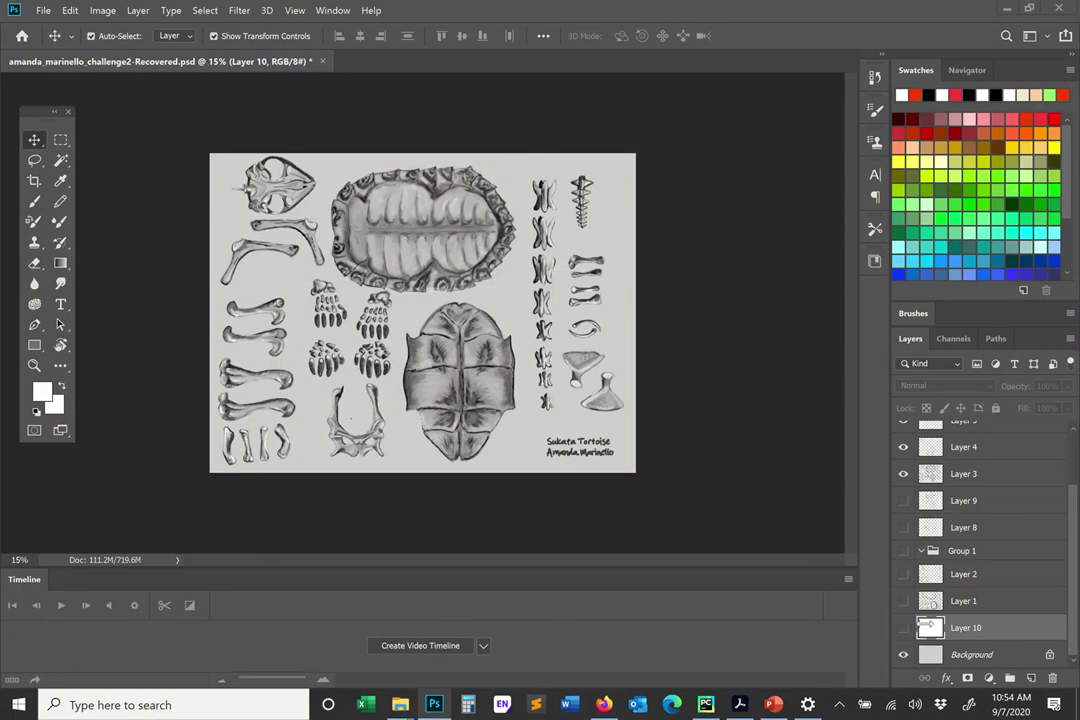
Compare the tortoise bones on the grey and white backgrounds by toggling Layer 10, leaving the white layer shown
{"action": "left_click", "coordinate": [904, 628]}
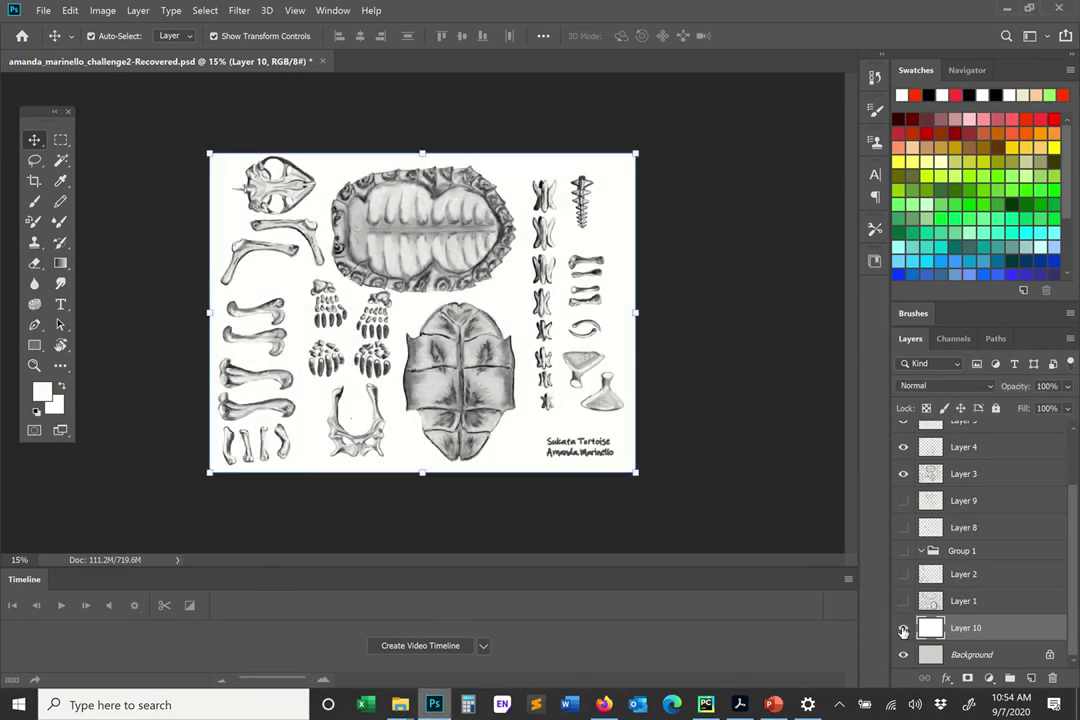
{"action": "left_click", "coordinate": [803, 502]}
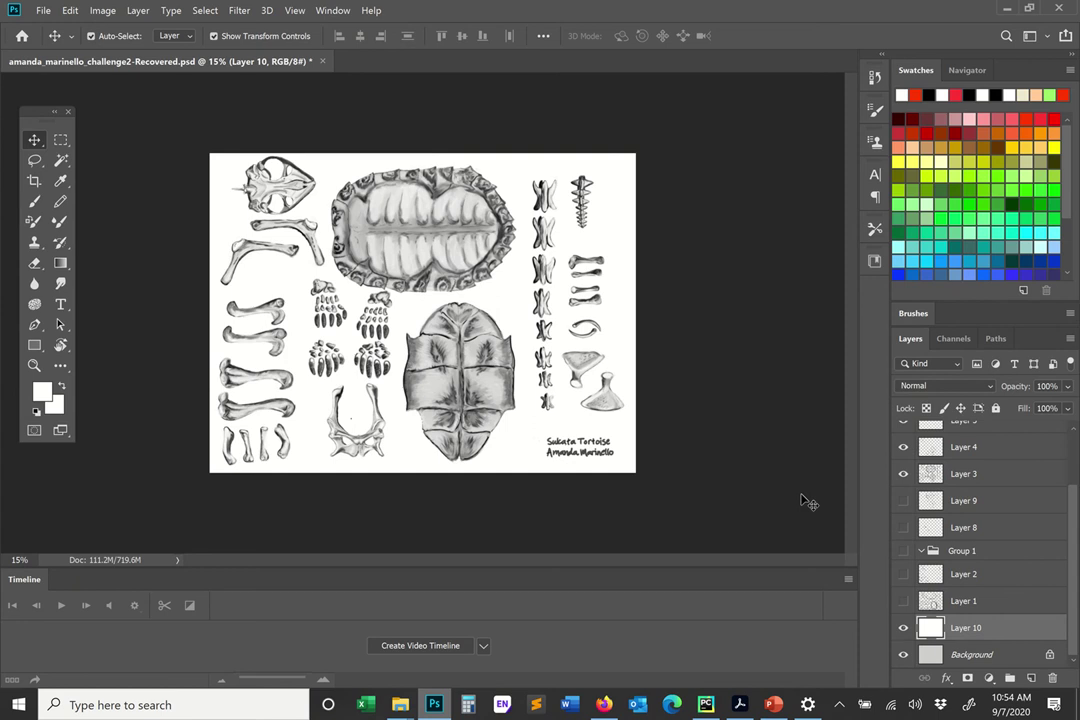
{"action": "left_click", "coordinate": [905, 629]}
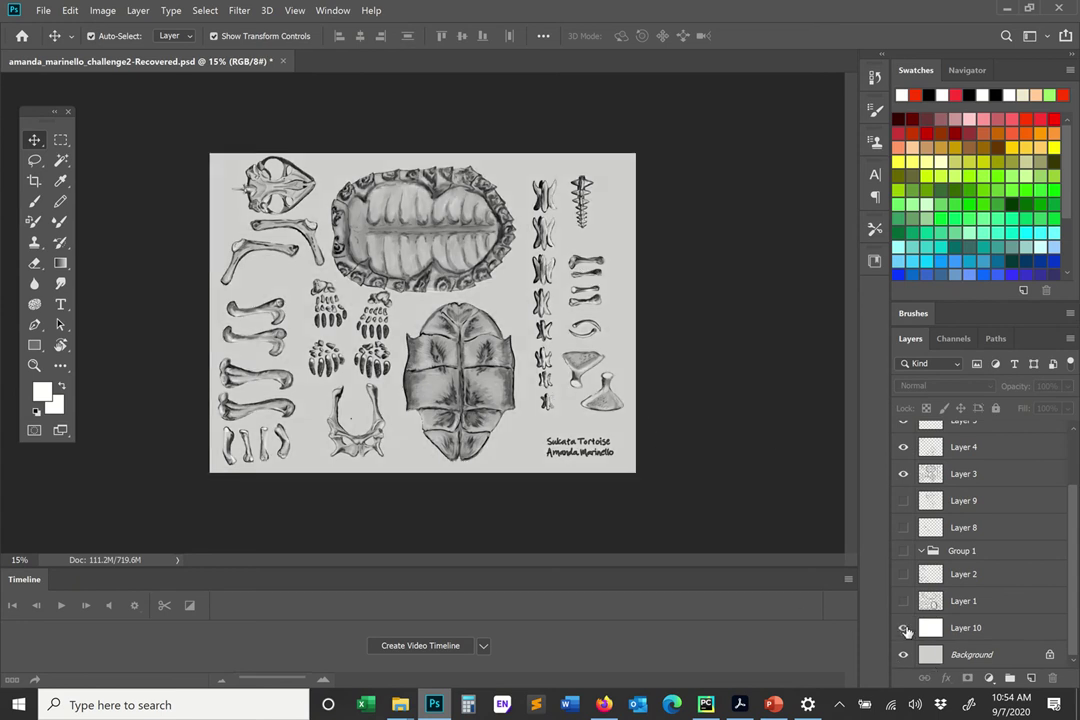
{"action": "left_click", "coordinate": [904, 628]}
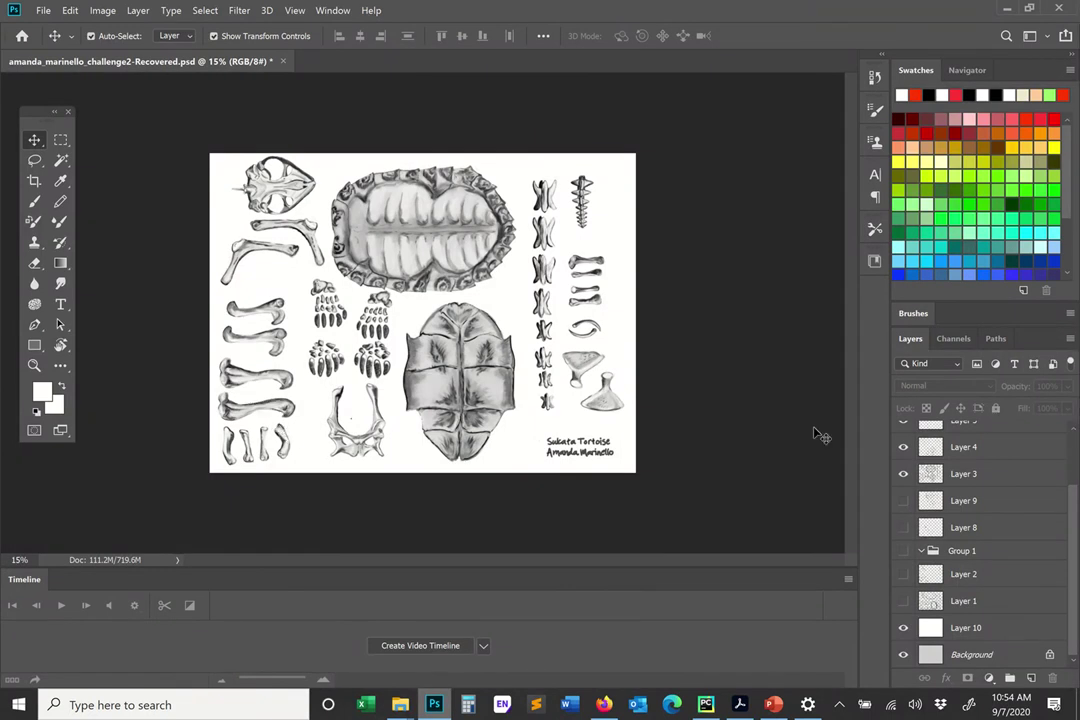
{"action": "left_click", "coordinate": [903, 627]}
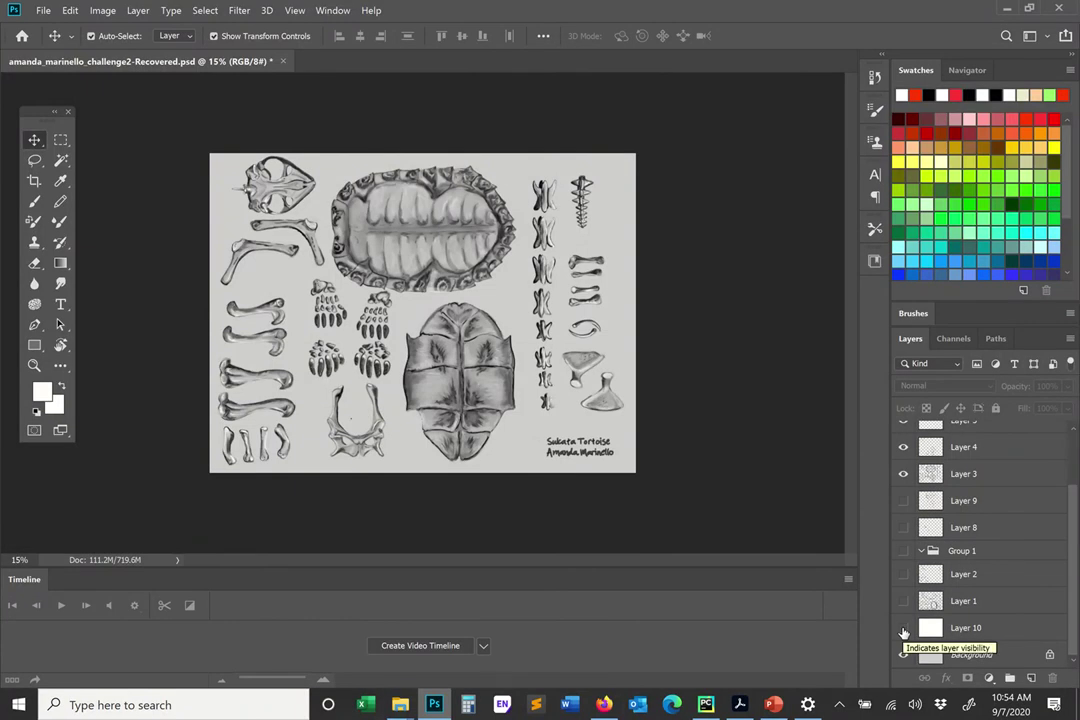
{"action": "left_click", "coordinate": [903, 630]}
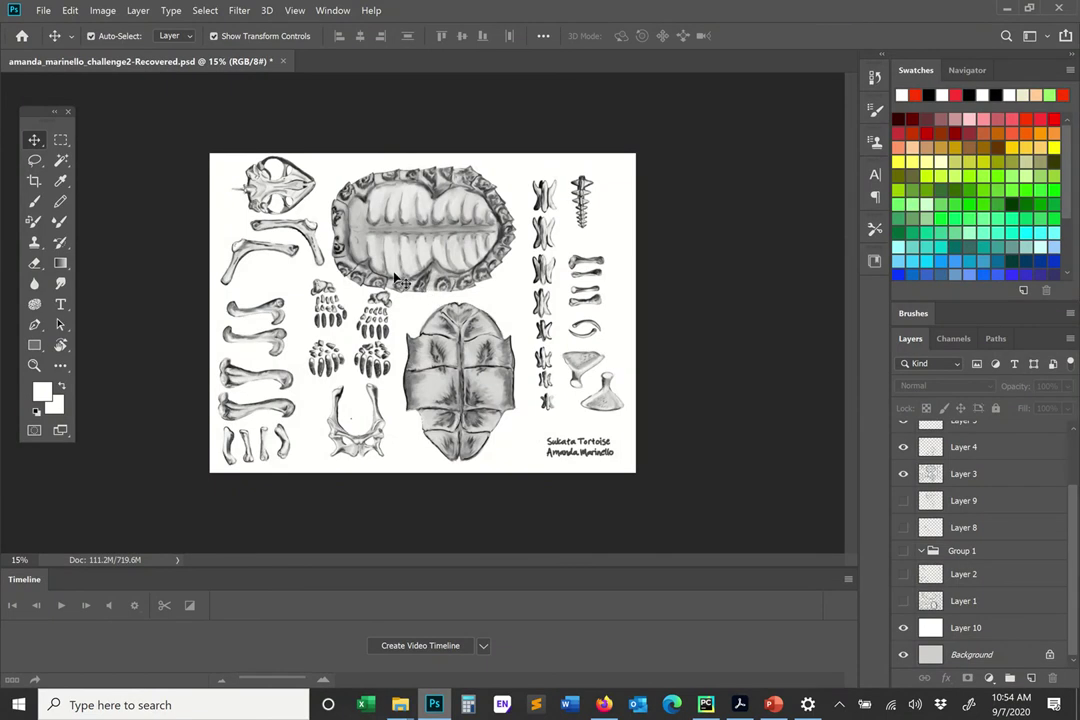
{"action": "mouse_move", "coordinate": [405, 3]}
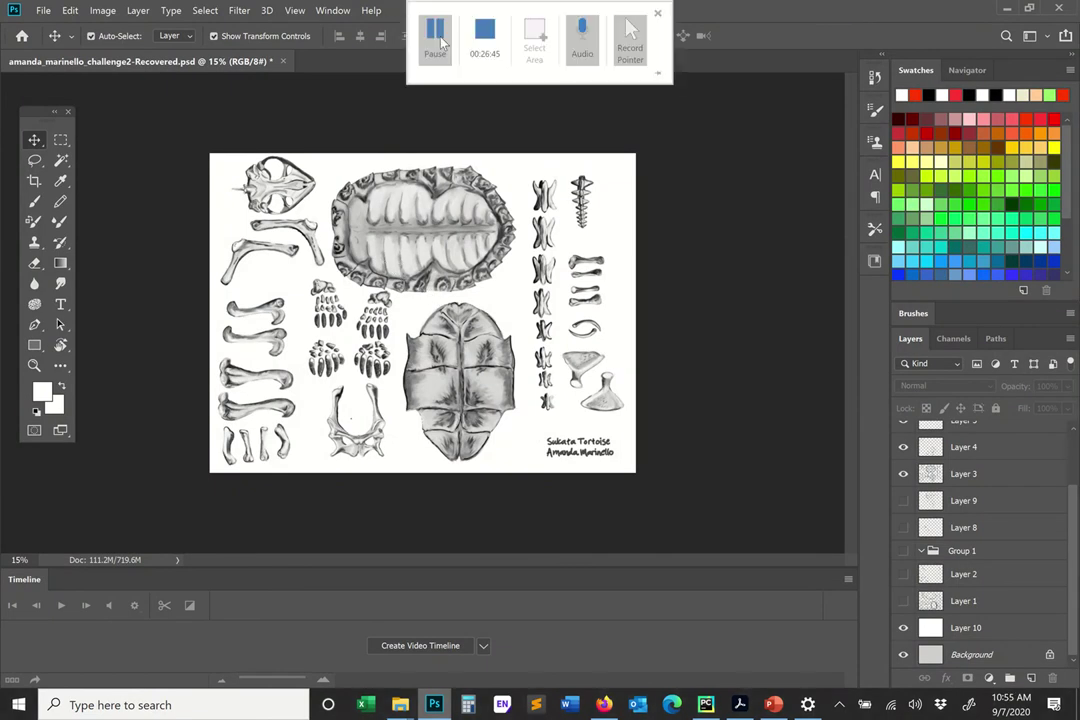
{"action": "left_click", "coordinate": [436, 40]}
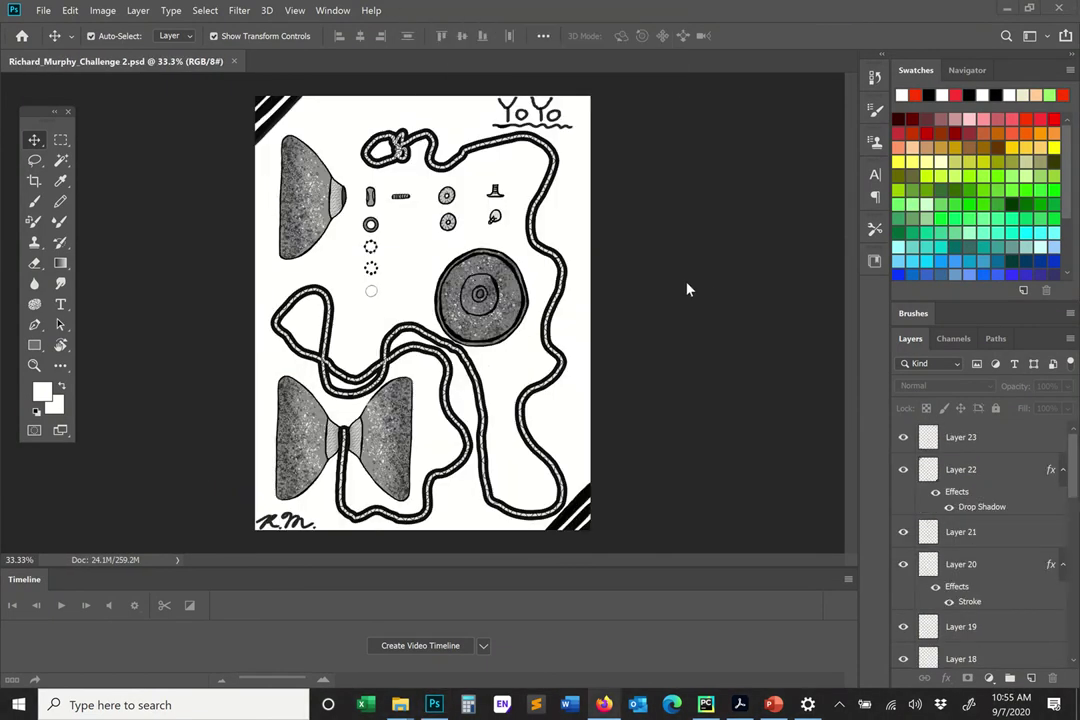
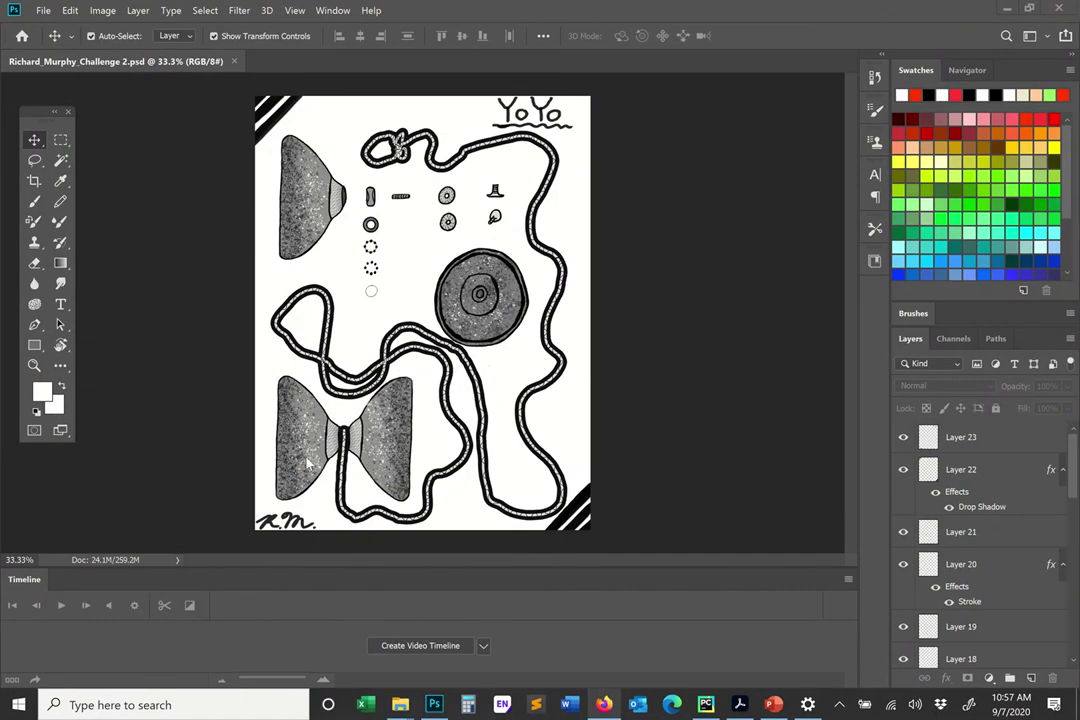
{"action": "mouse_move", "coordinate": [315, 4]}
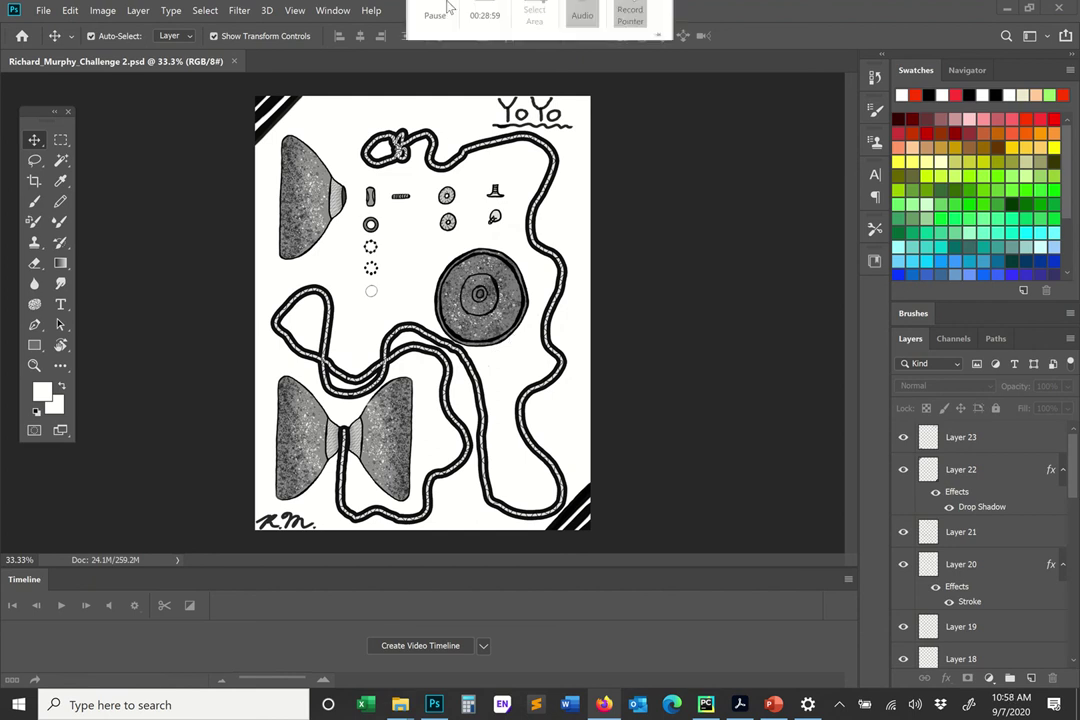
{"action": "left_click", "coordinate": [437, 12]}
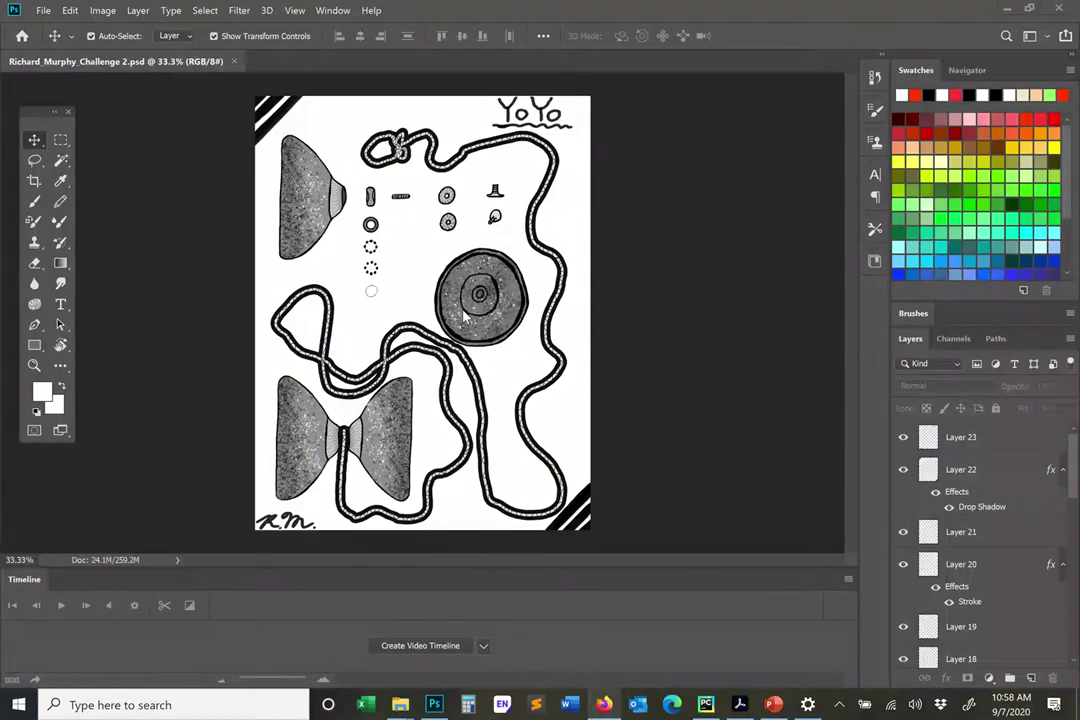
{"action": "key", "text": "super+shift+s"}
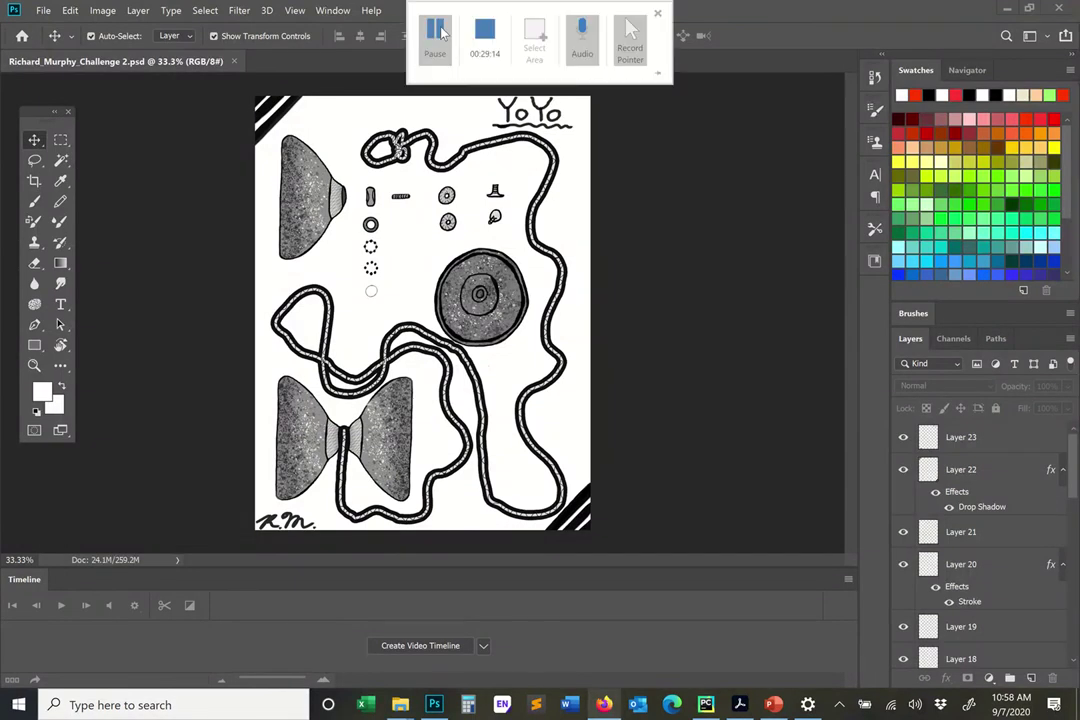
{"action": "key", "text": "Escape"}
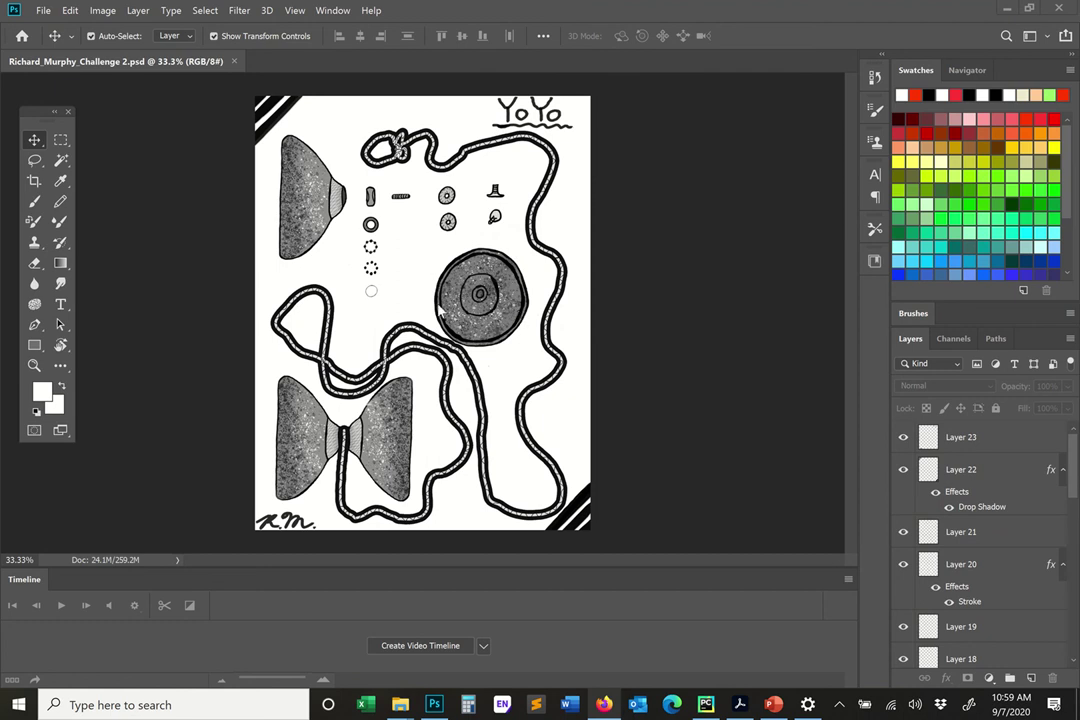
{"action": "left_click", "coordinate": [435, 36]}
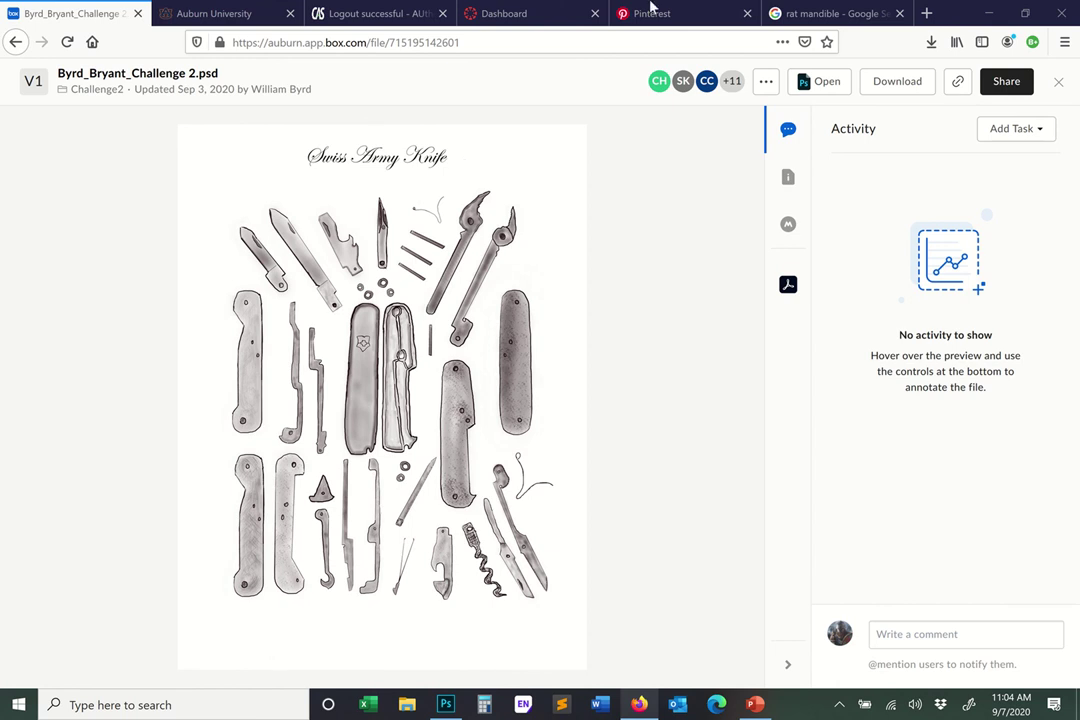
{"action": "mouse_move", "coordinate": [446, 53]}
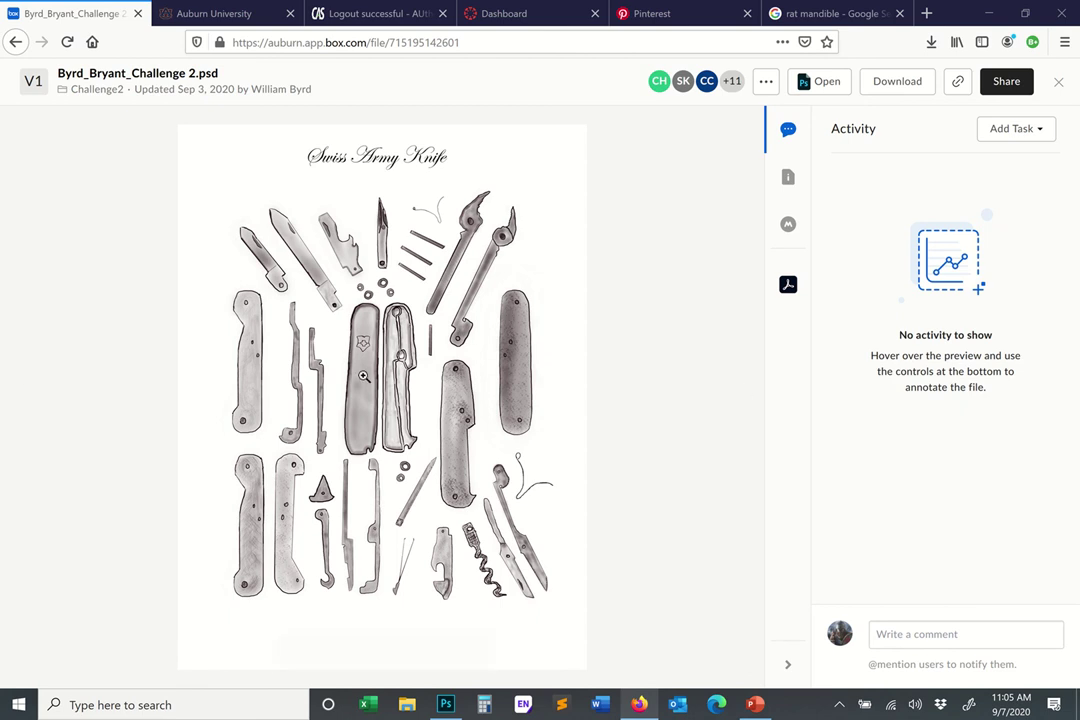
{"action": "mouse_move", "coordinate": [365, 377]}
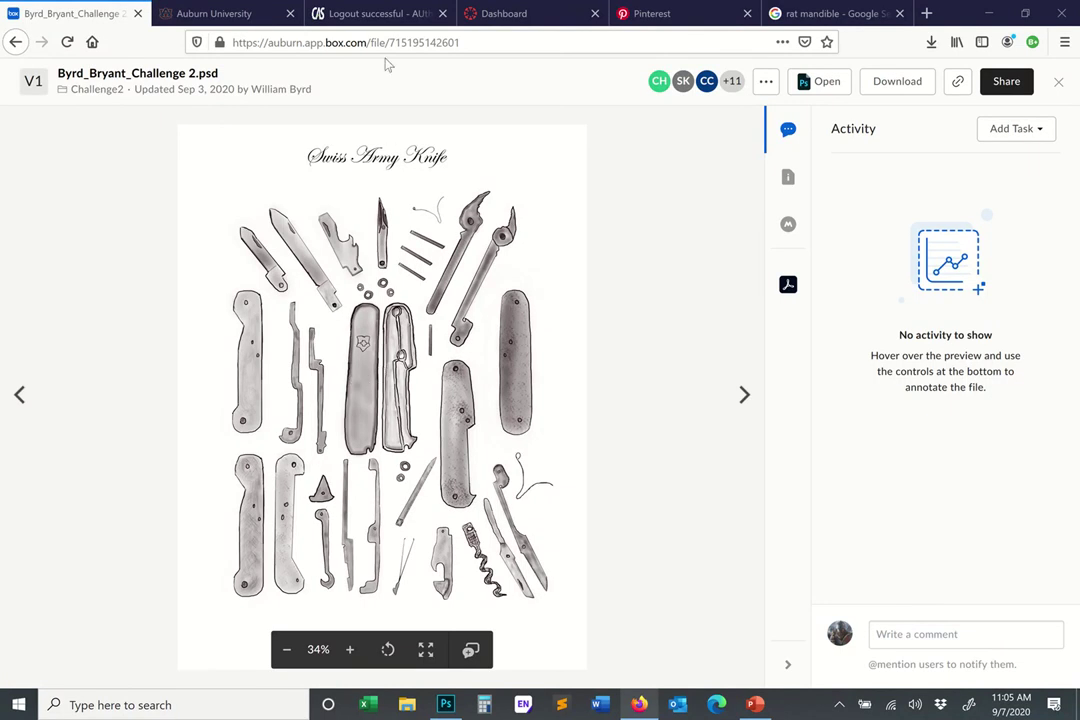
{"action": "mouse_move", "coordinate": [441, 53]}
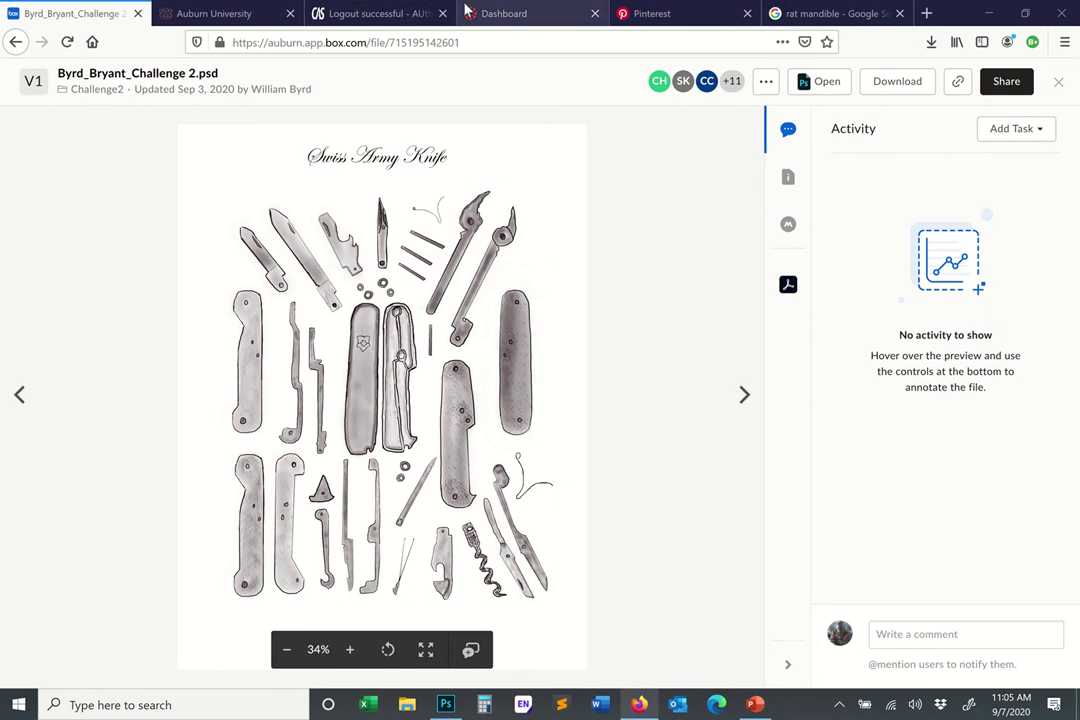
{"action": "mouse_move", "coordinate": [466, 8]}
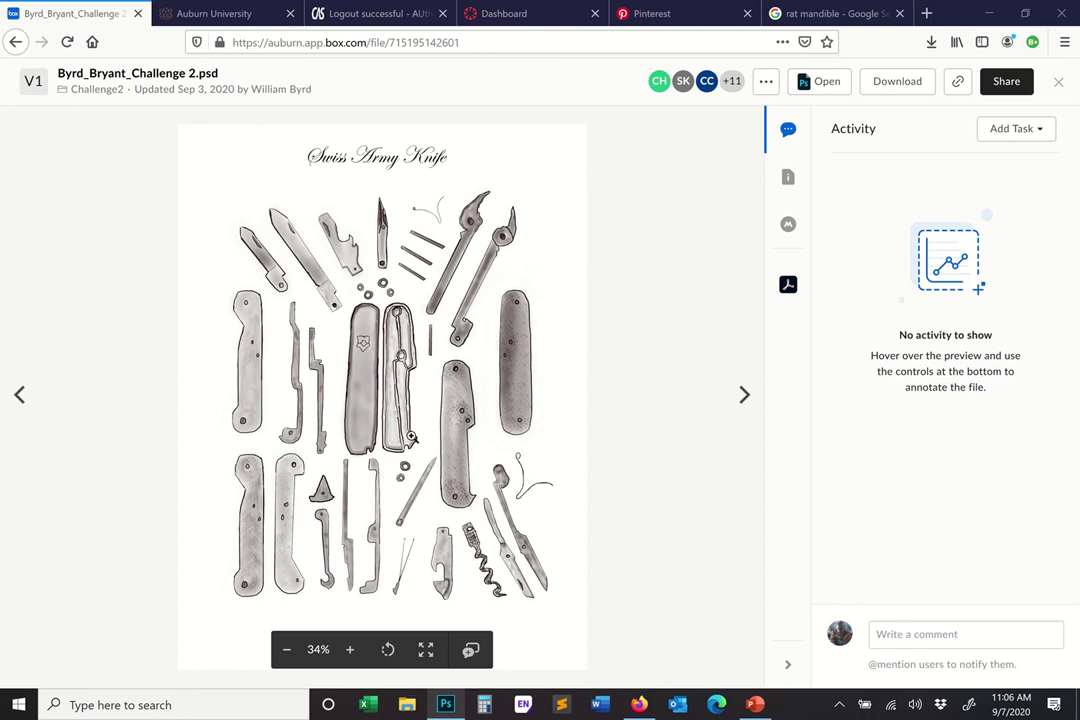
{"action": "left_click", "coordinate": [436, 33]}
{"action": "mouse_move", "coordinate": [457, 8]}
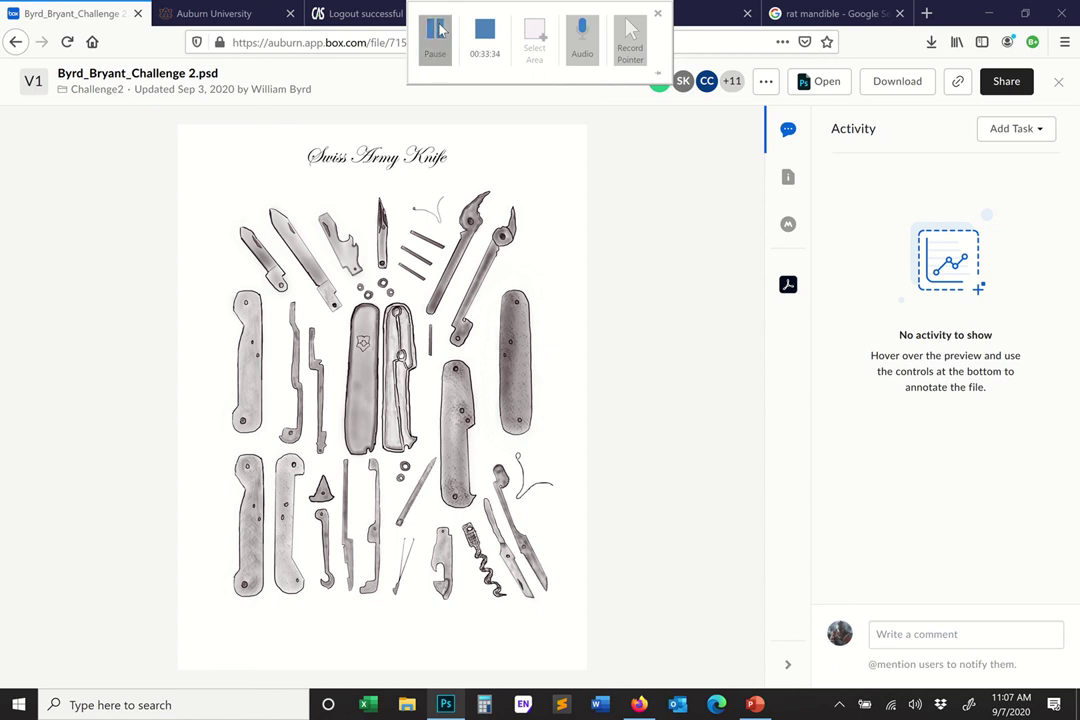
{"action": "left_click", "coordinate": [437, 29]}
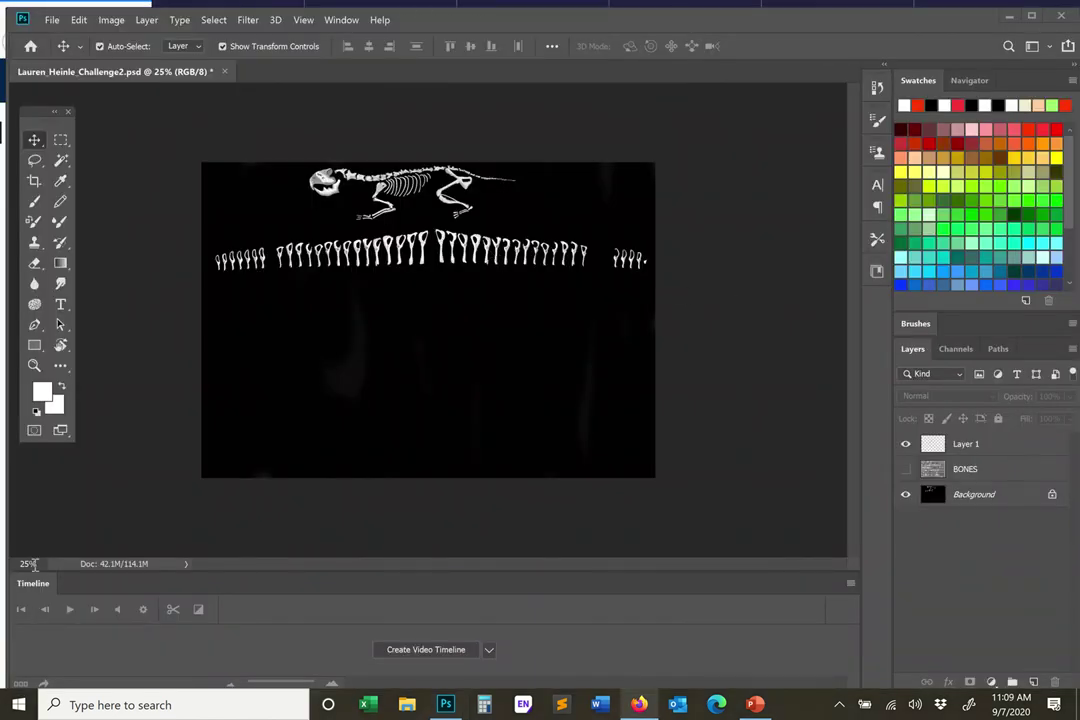
{"action": "mouse_move", "coordinate": [494, 5]}
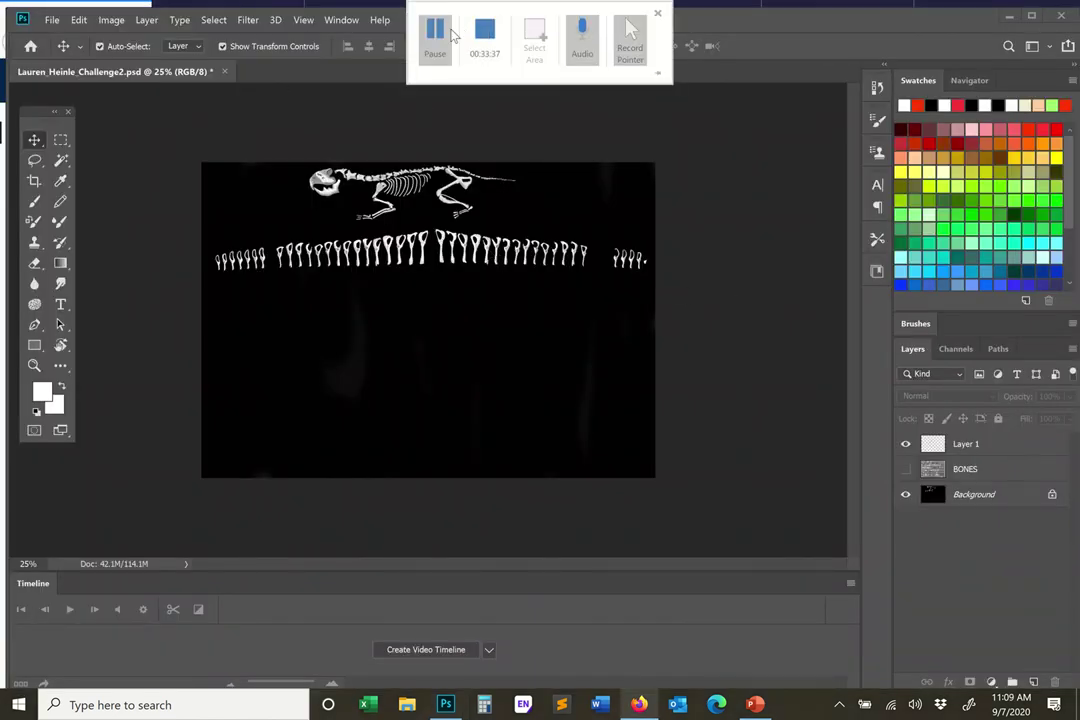
{"action": "left_click", "coordinate": [430, 38]}
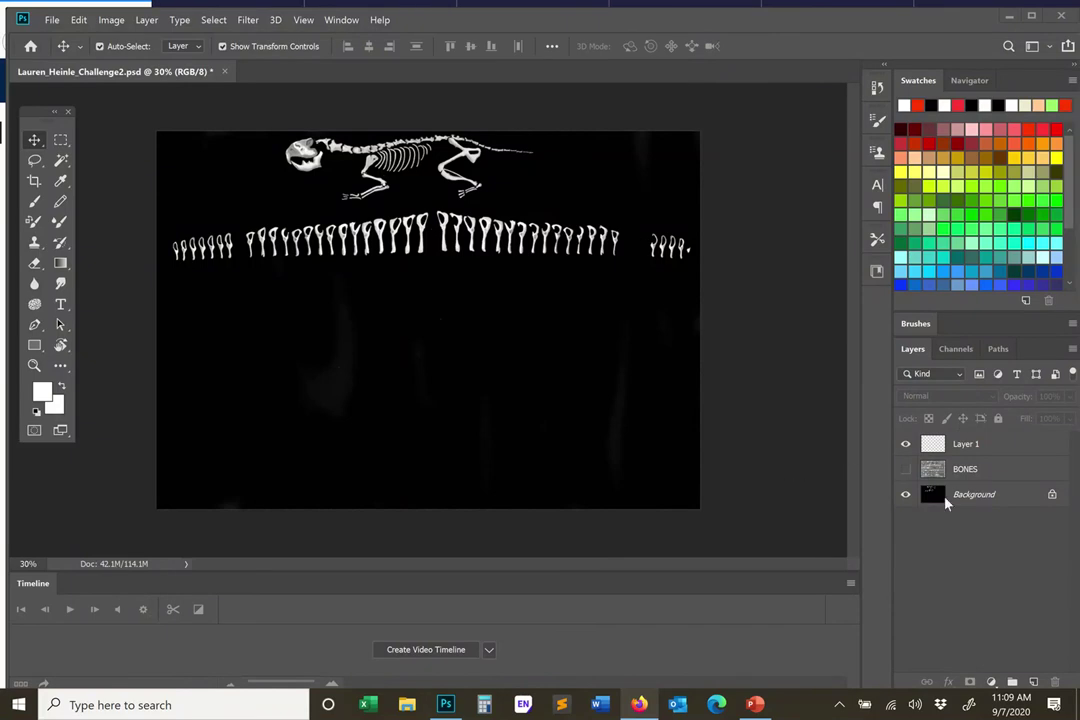
Compare the drawn skeleton and bones with the source photo by toggling the BONES layer, leaving it hidden
{"action": "left_click", "coordinate": [905, 470]}
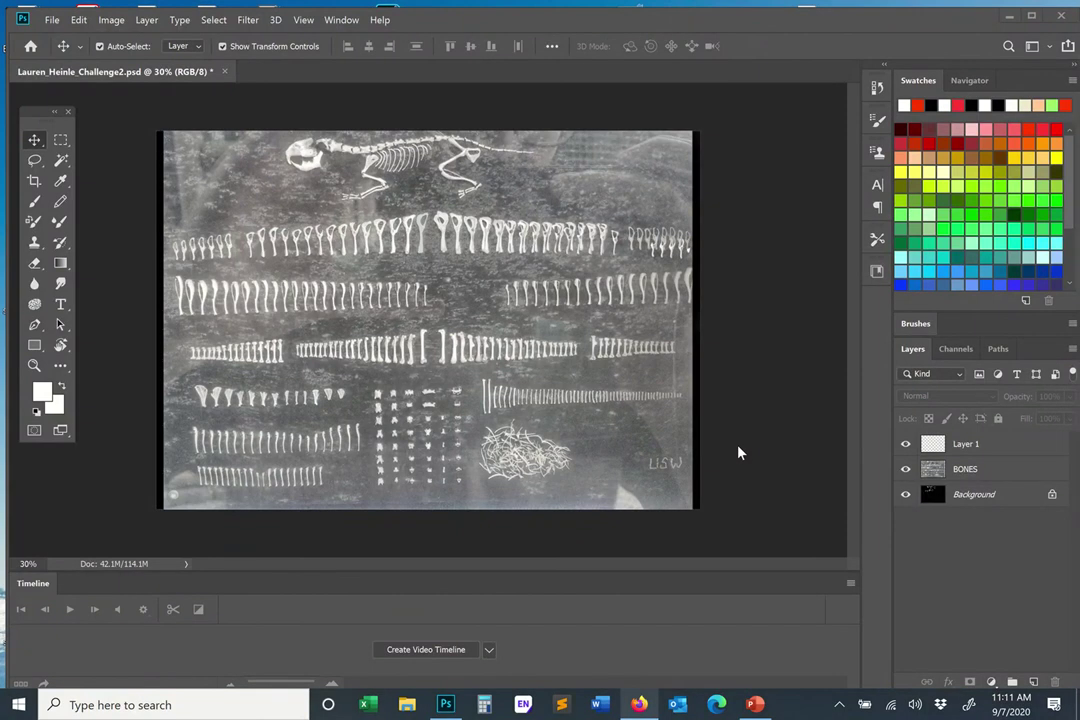
{"action": "left_click", "coordinate": [905, 469]}
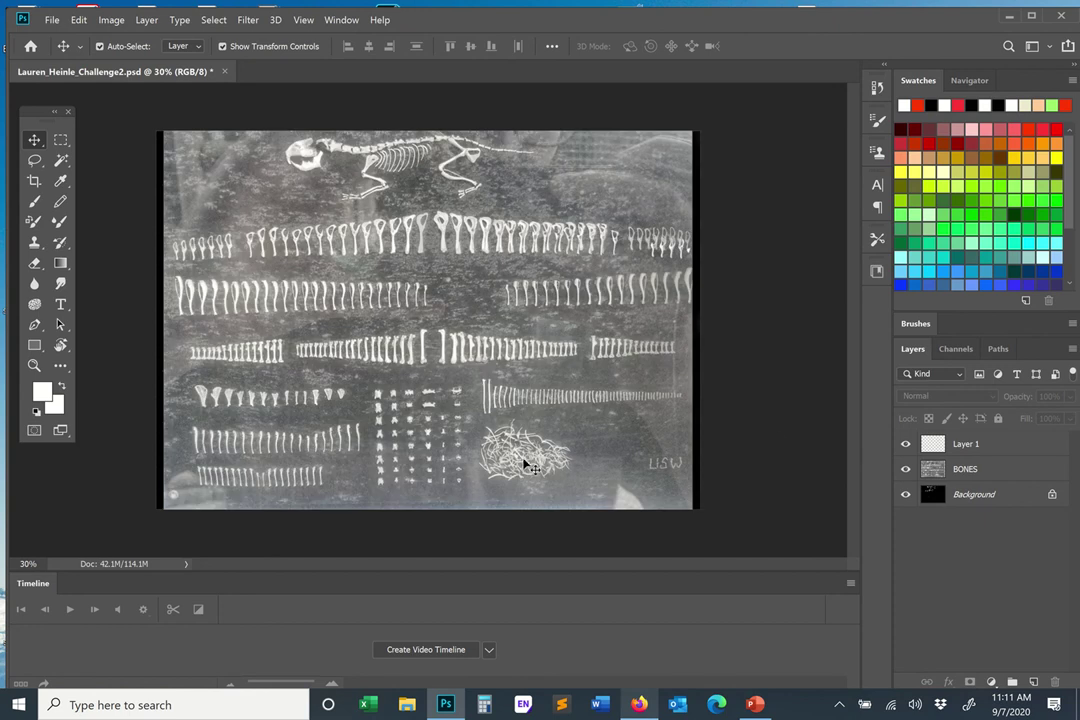
{"action": "left_click", "coordinate": [905, 469]}
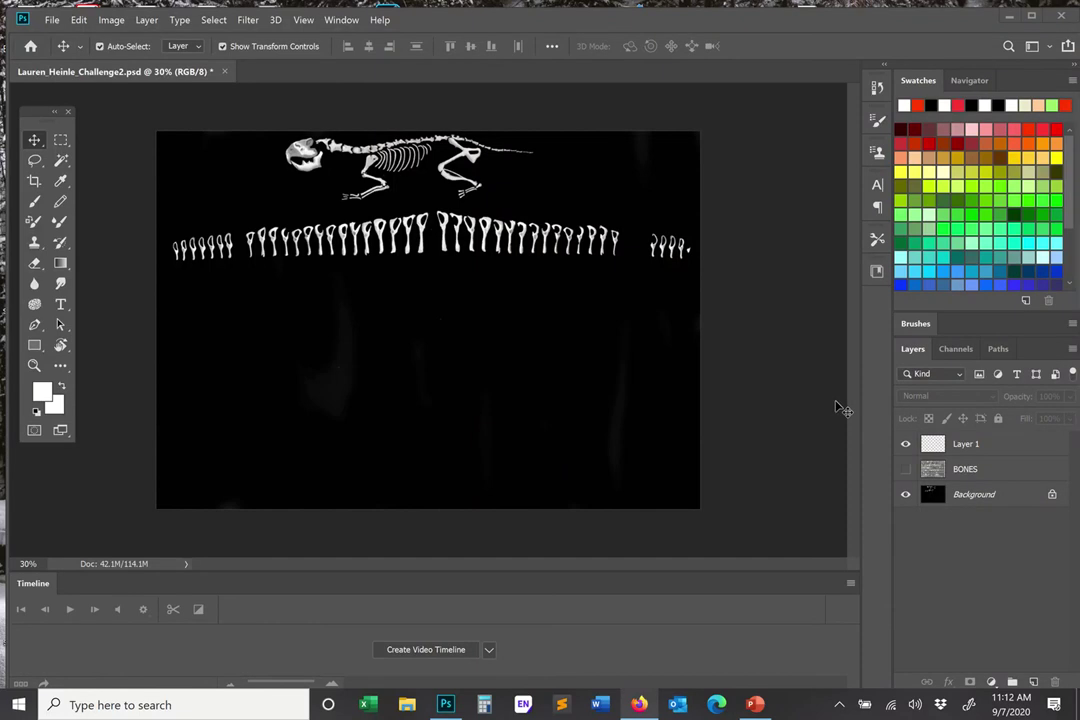
Switch to the Box preview in Firefox and review the Sulcata Tortoise submission, followed by the grey skeleton with the curved tail
{"action": "mouse_move", "coordinate": [513, 7]}
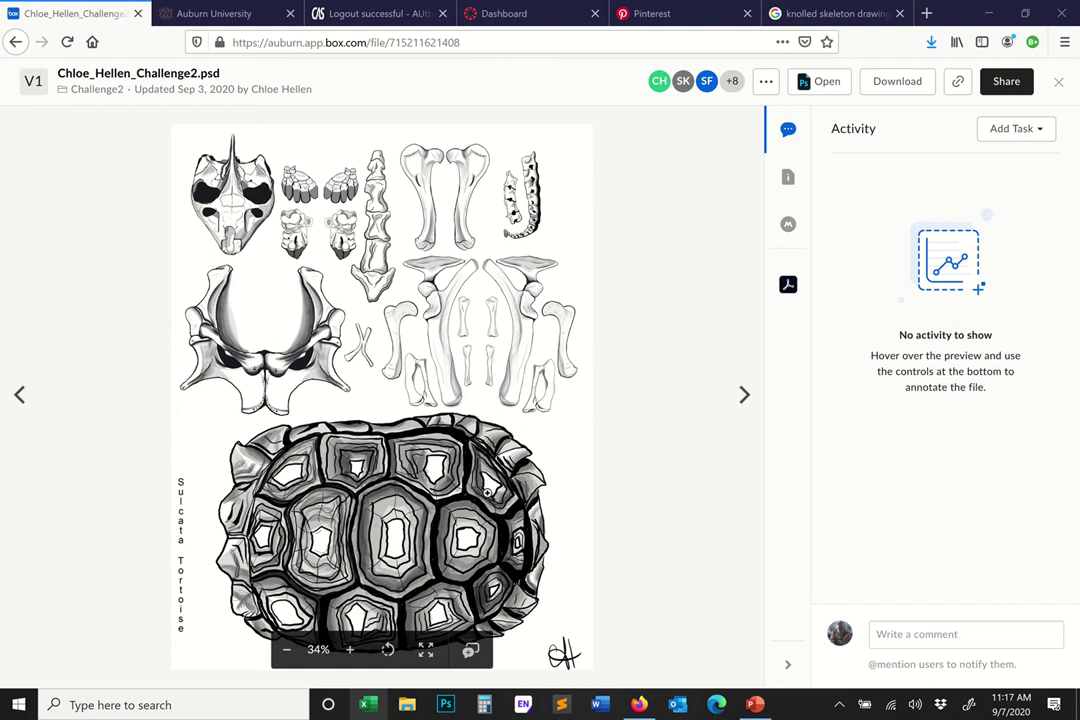
{"action": "mouse_move", "coordinate": [463, 33]}
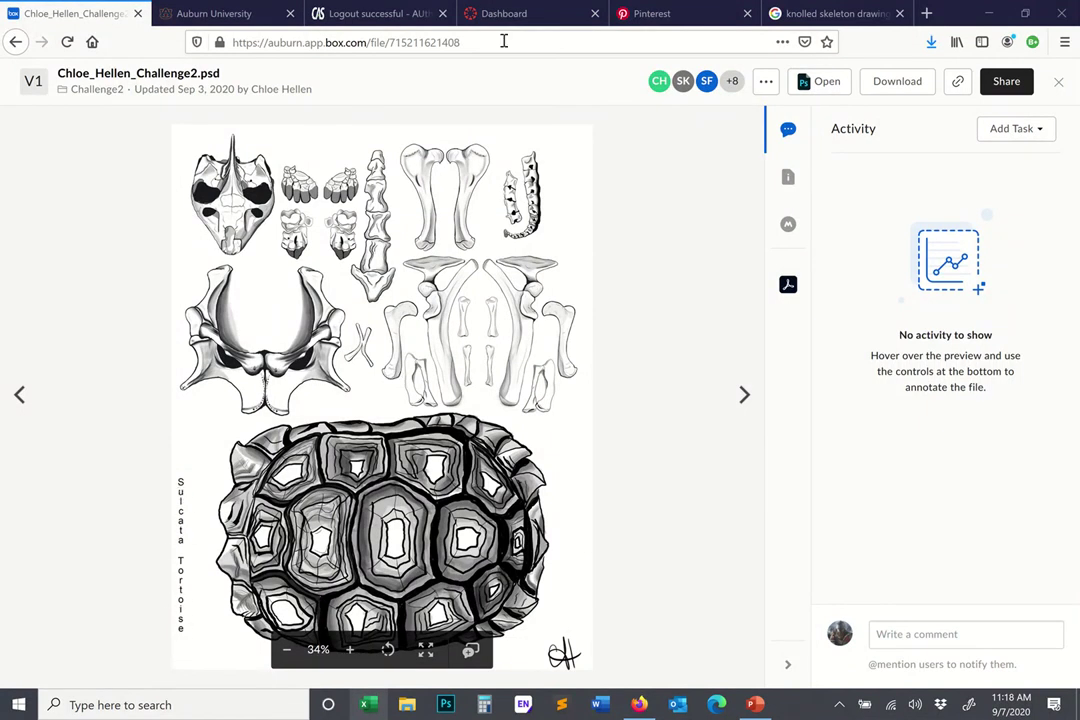
{"action": "mouse_move", "coordinate": [460, 27]}
{"action": "key", "text": "Right"}
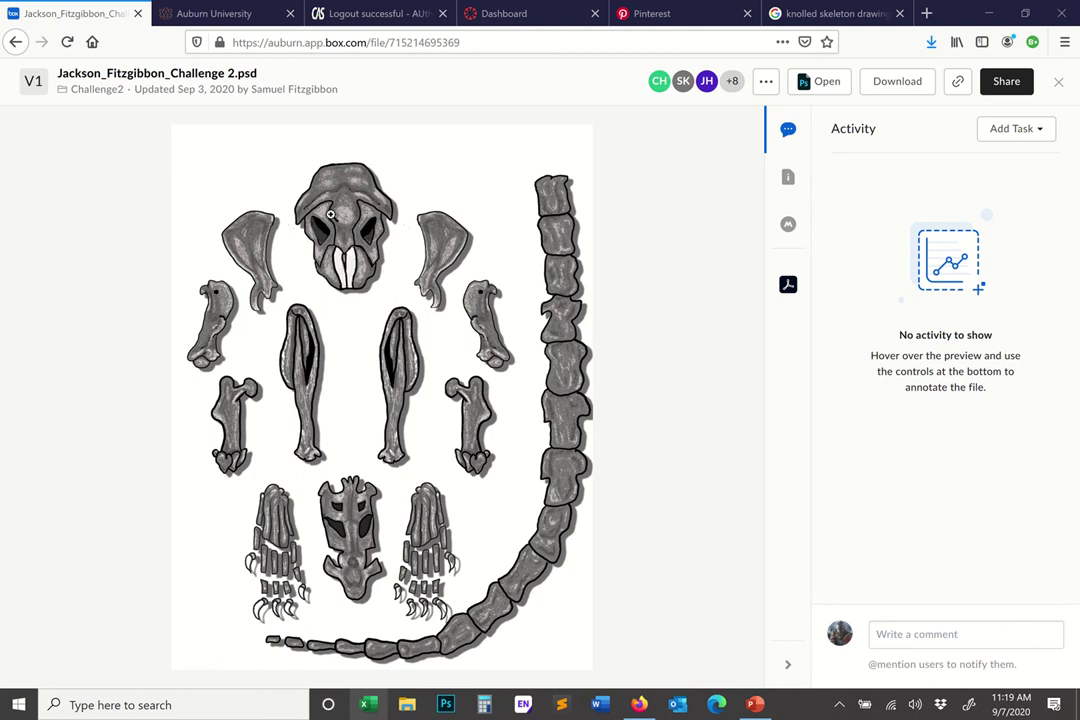
{"action": "mouse_move", "coordinate": [408, 12]}
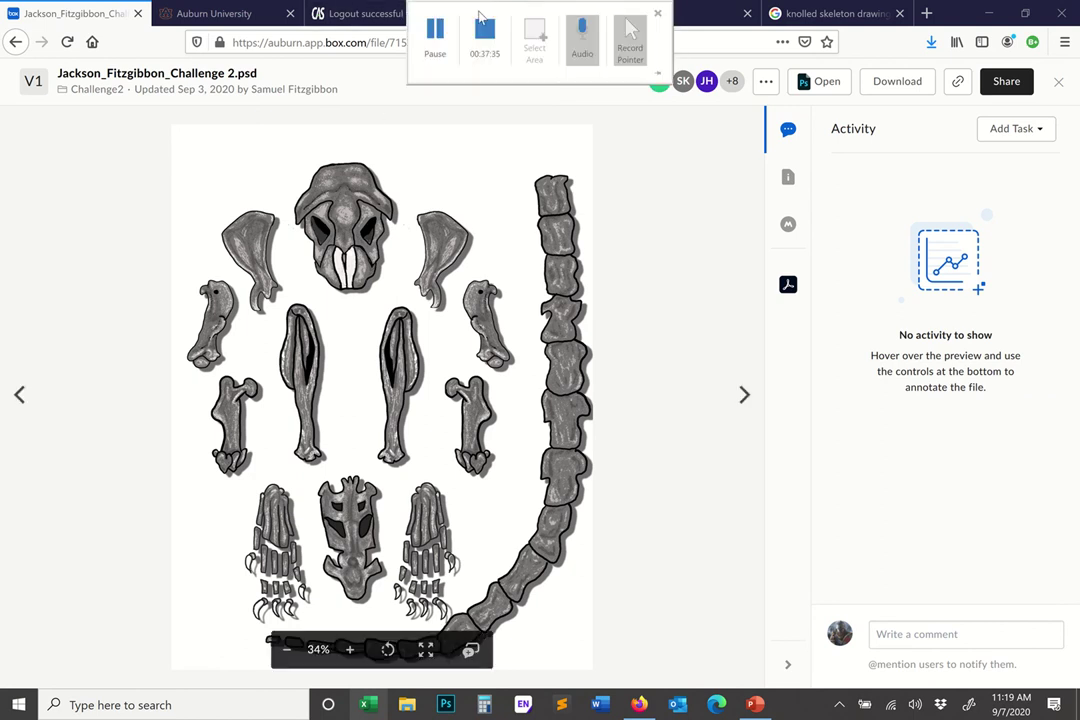
{"action": "left_click", "coordinate": [435, 35]}
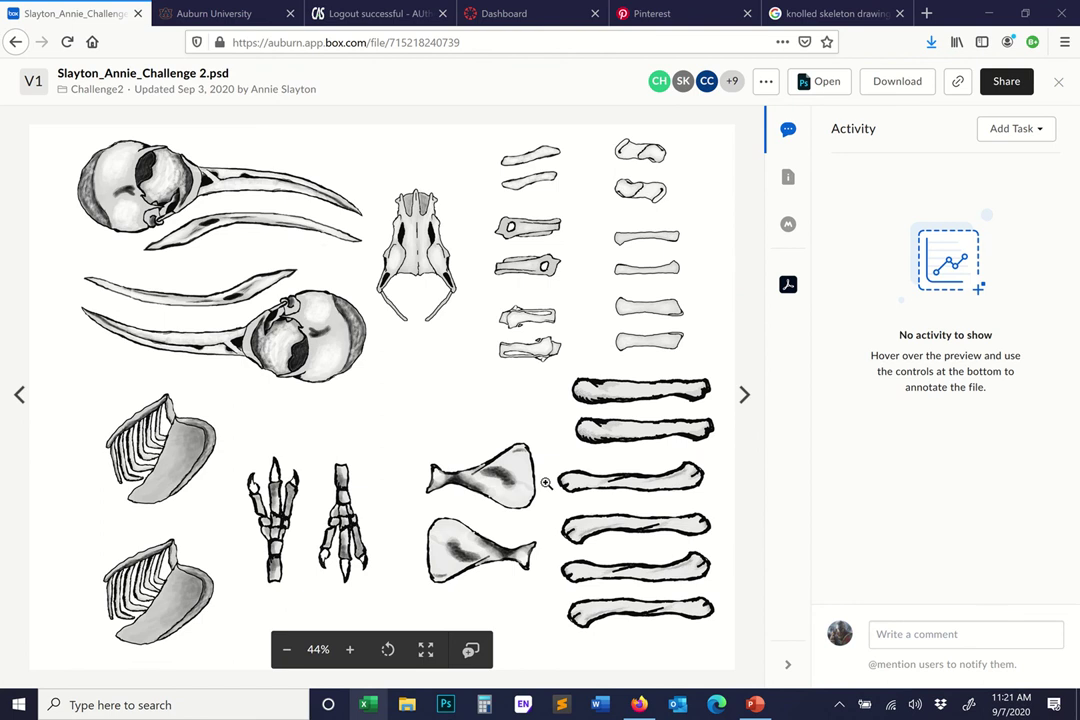
Review the insect-wing and Frog Skeleton submissions, and advance to the Vulpes Vulpes drawing
{"action": "mouse_move", "coordinate": [447, 20]}
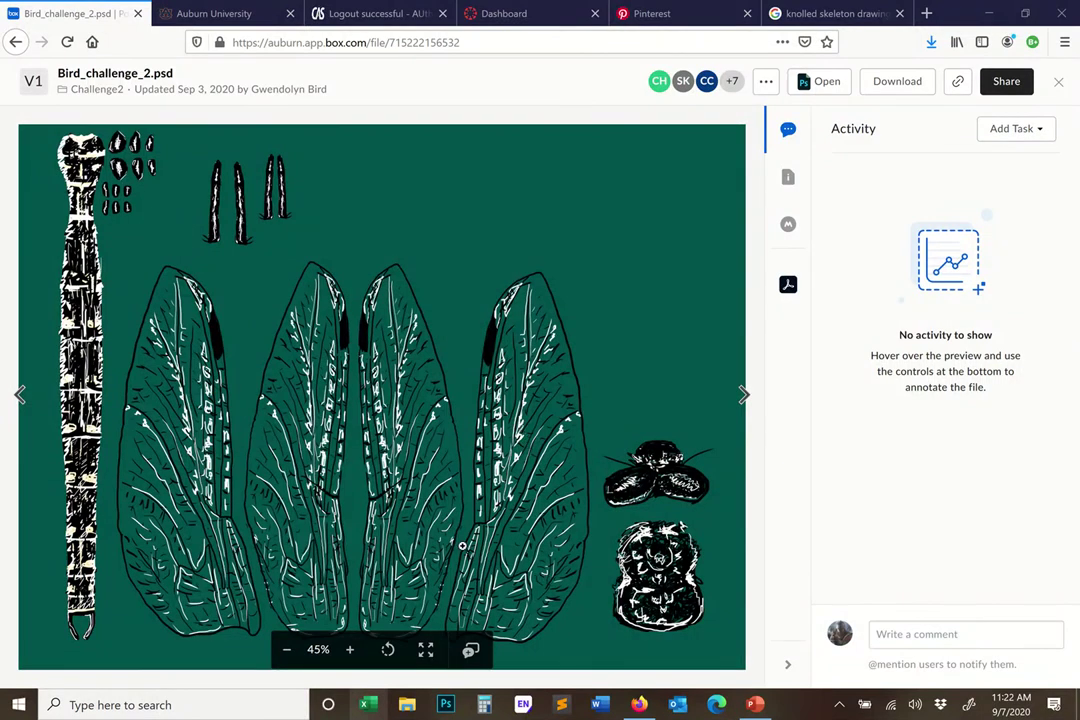
{"action": "mouse_move", "coordinate": [433, 35]}
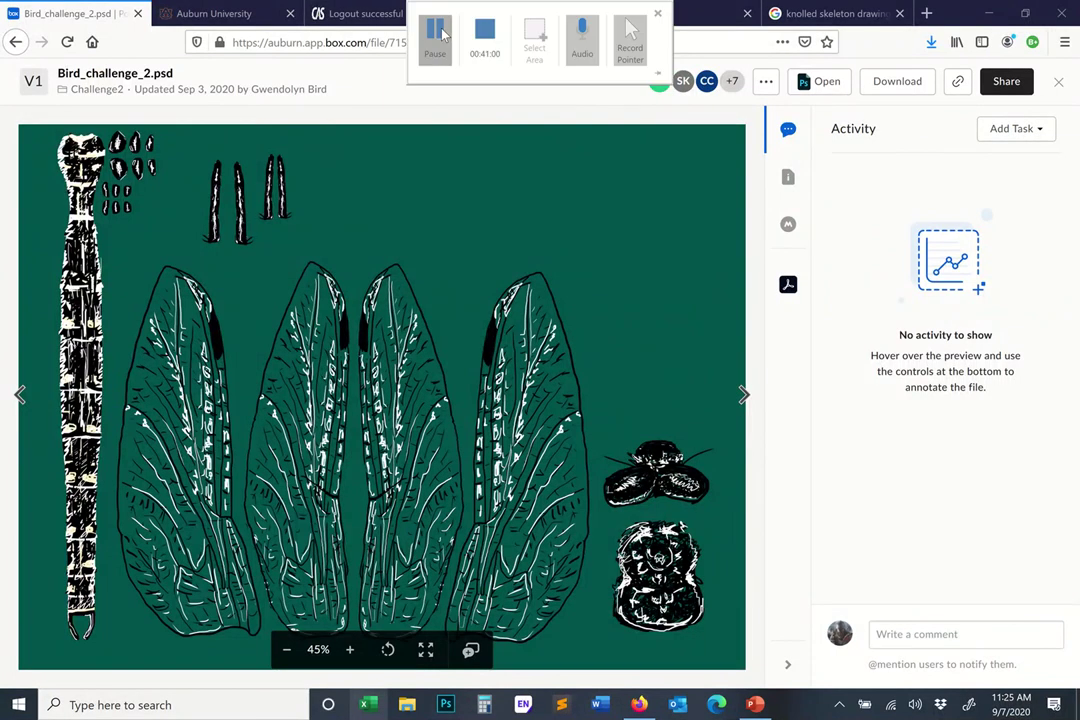
{"action": "key", "text": "Right"}
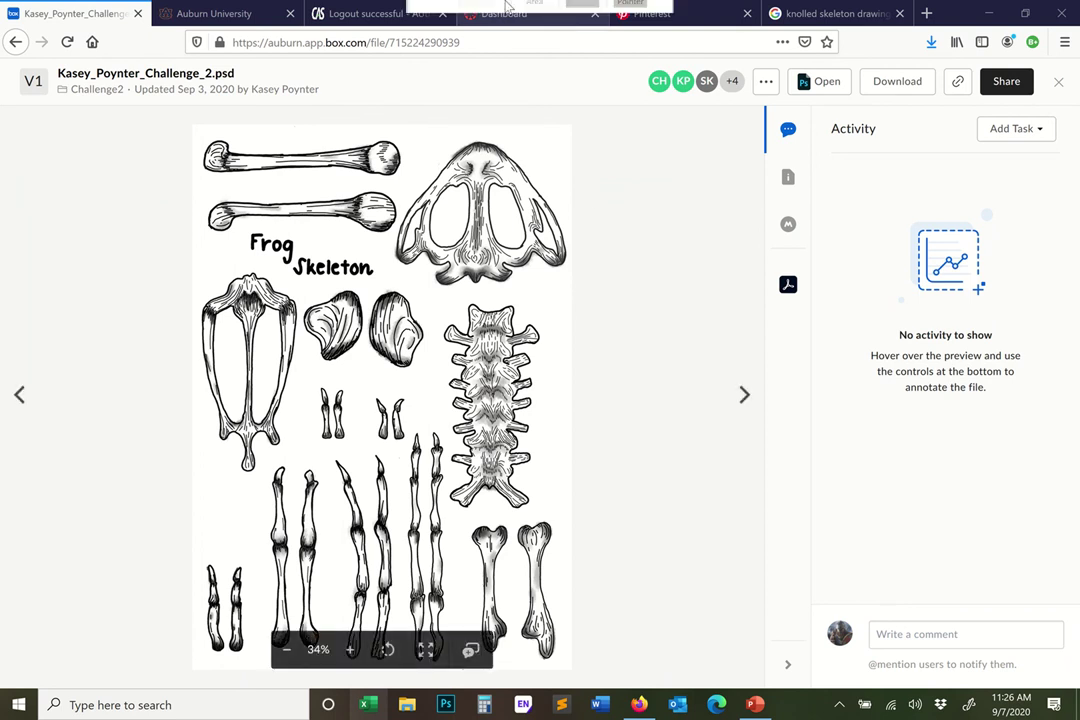
{"action": "mouse_move", "coordinate": [440, 40]}
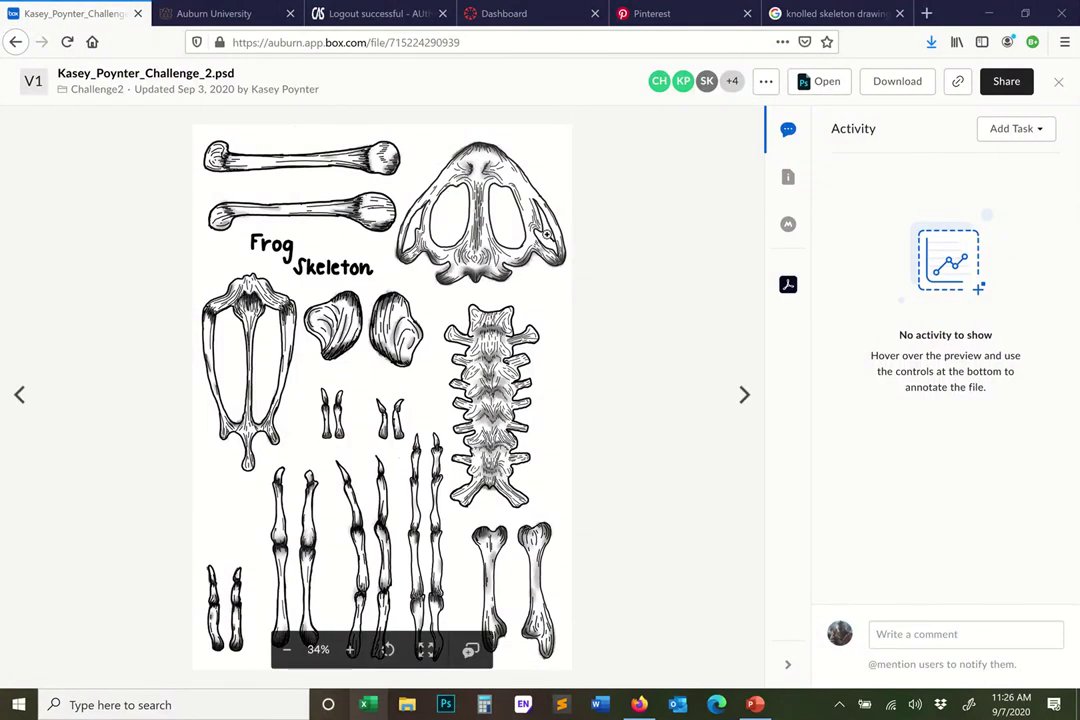
{"action": "mouse_move", "coordinate": [370, 8]}
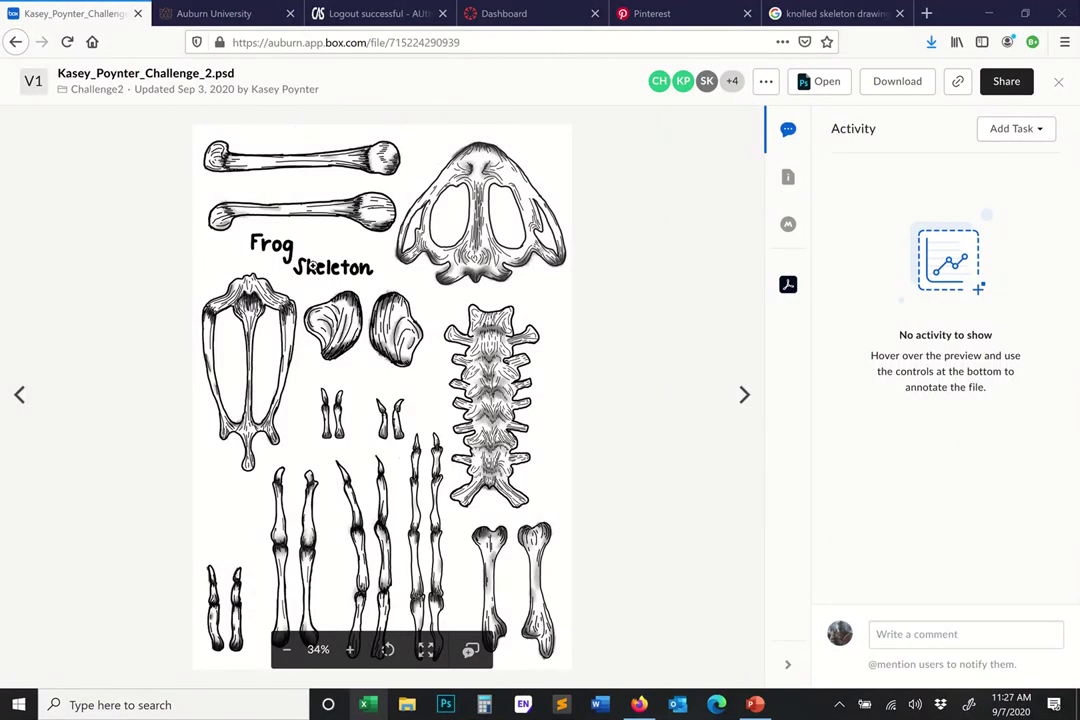
{"action": "left_click", "coordinate": [744, 394]}
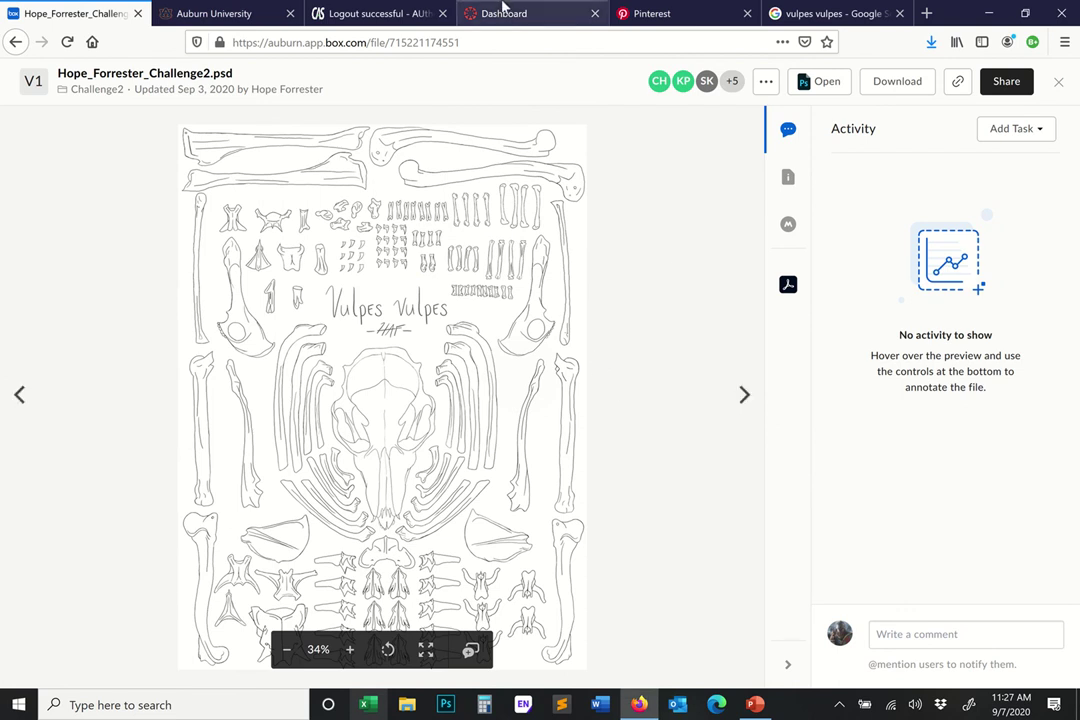
Clear the guides from the Vulpes Vulpes drawing in Photoshop and view it at 10% zoom
{"action": "left_click", "coordinate": [437, 38]}
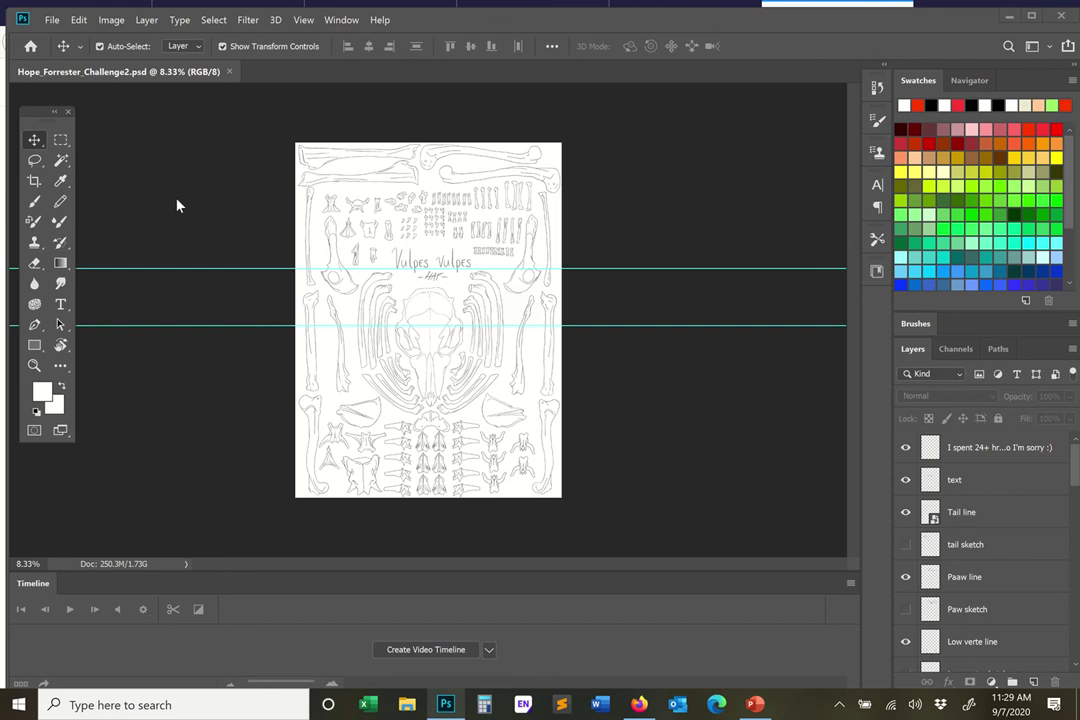
{"action": "mouse_move", "coordinate": [530, 3]}
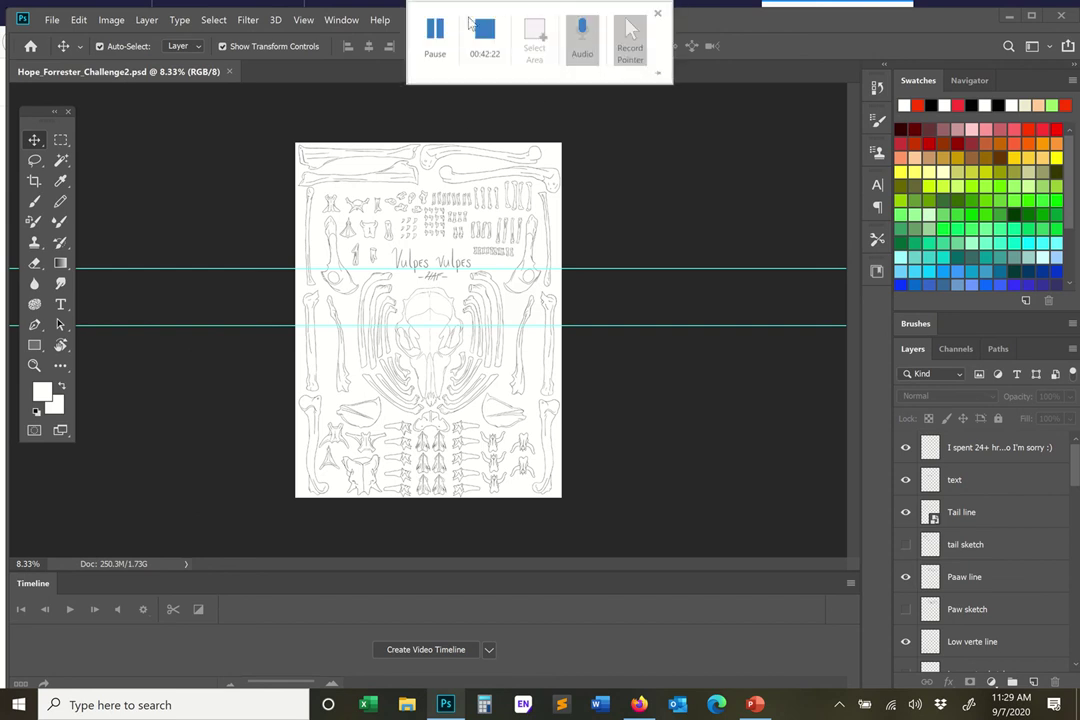
{"action": "left_click", "coordinate": [303, 20]}
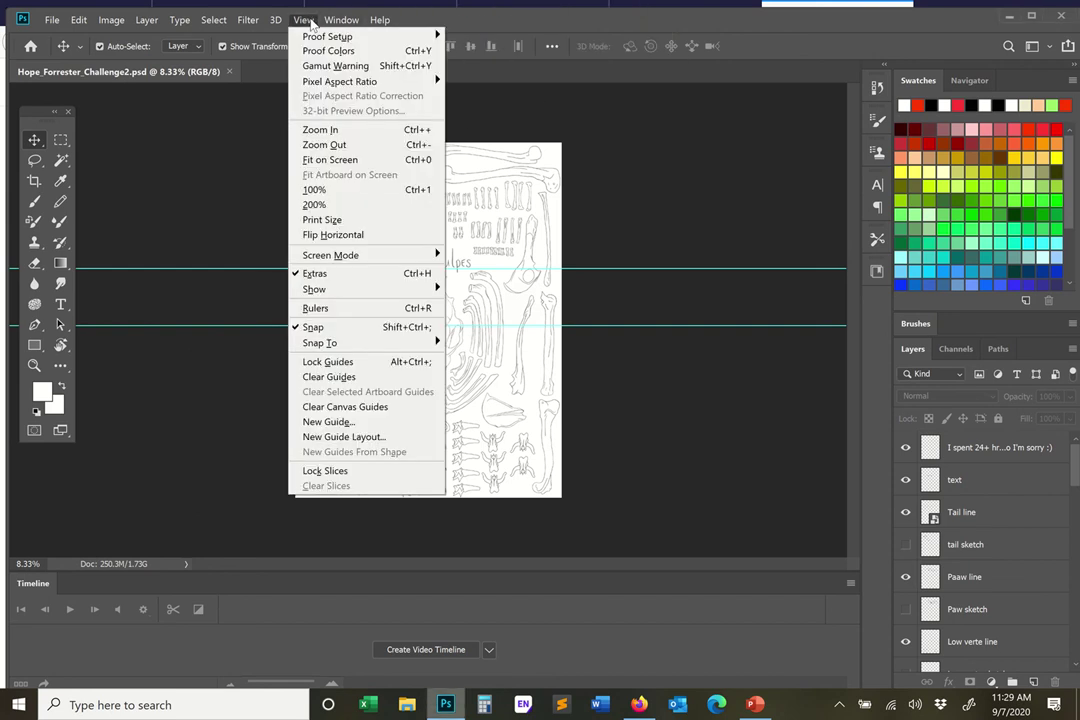
{"action": "left_click", "coordinate": [335, 377]}
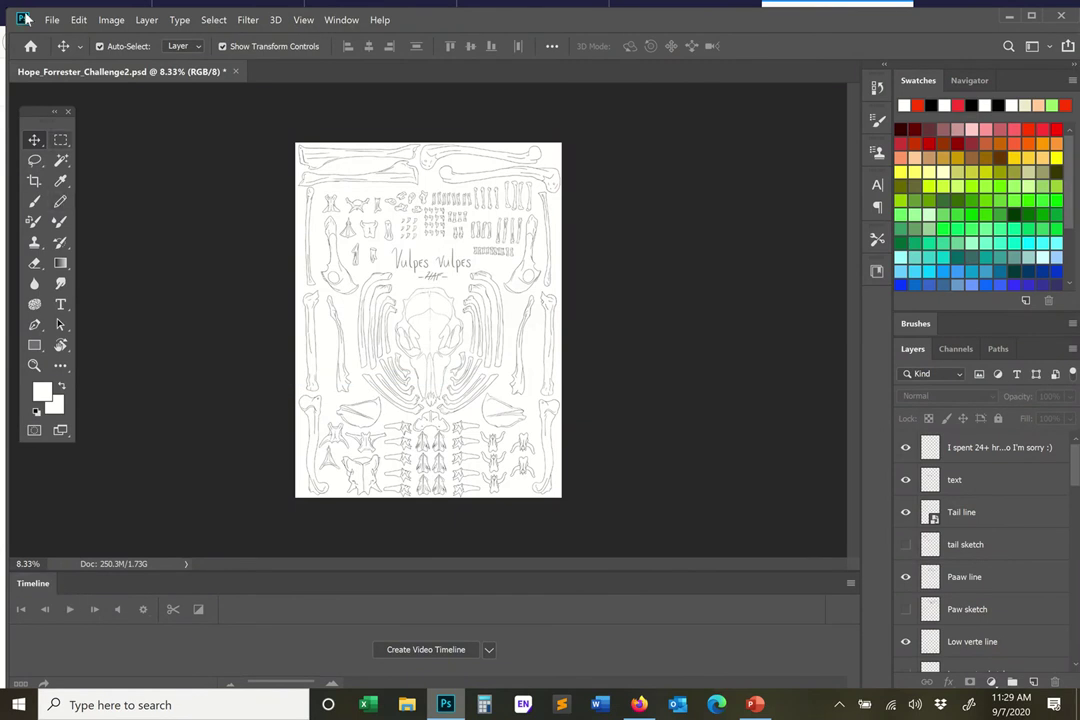
{"action": "left_click", "coordinate": [16, 563]}
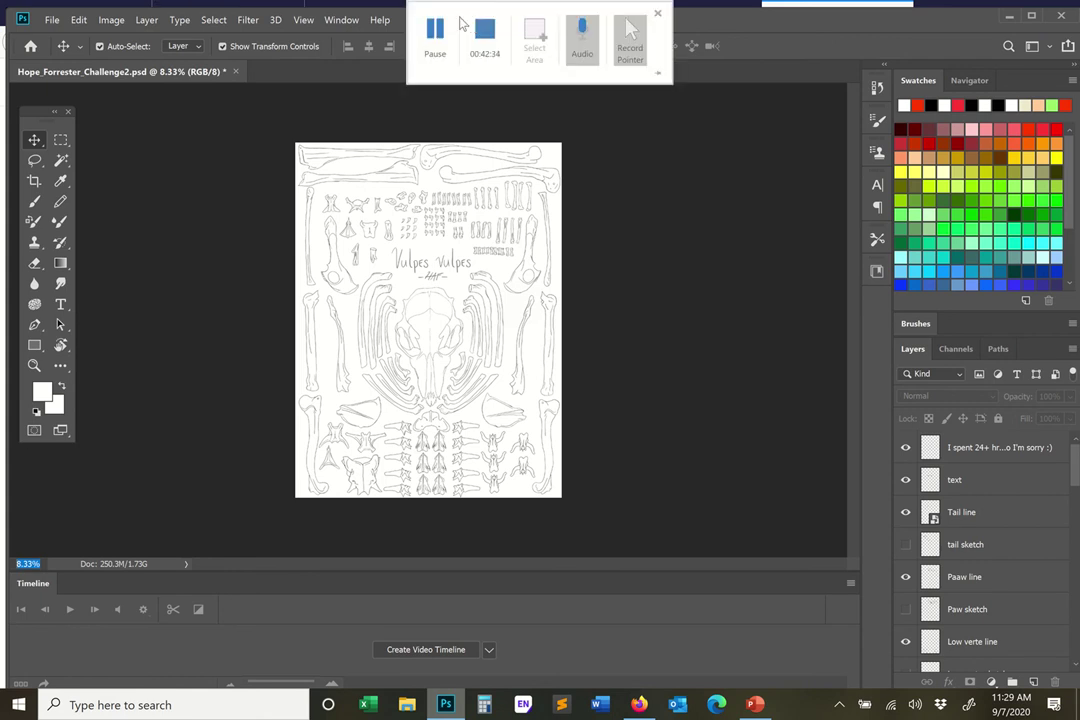
{"action": "type", "text": "10"}
{"action": "key", "text": "Return"}
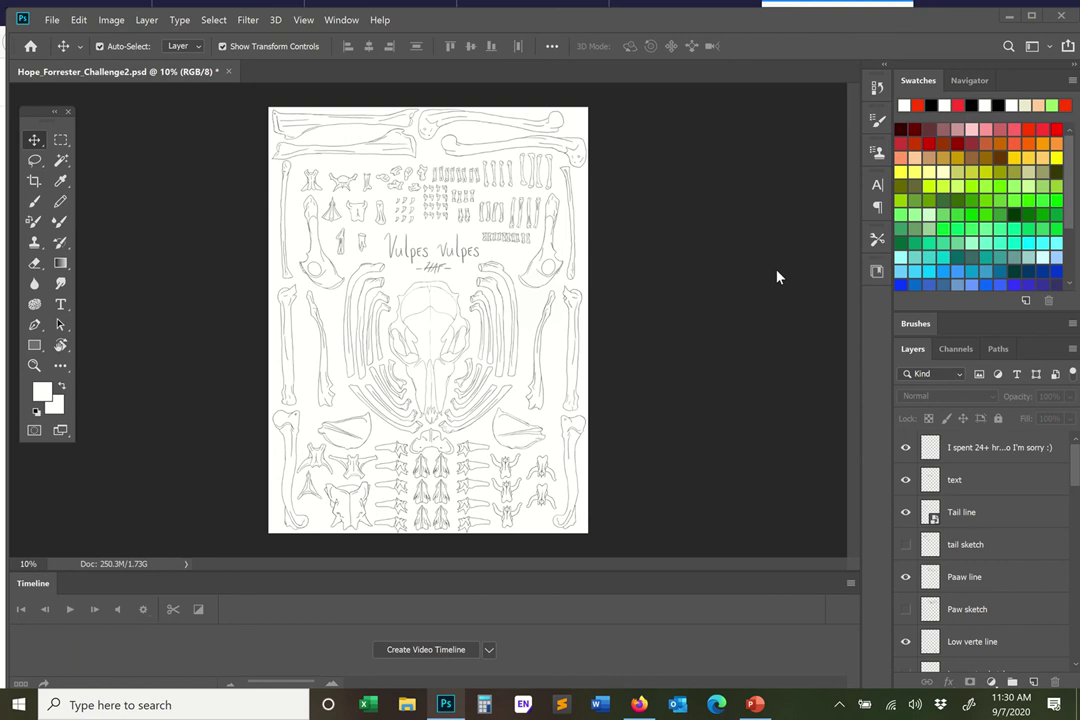
Switch back to the Box preview and review the Black cat, Felis catus illustration
{"action": "mouse_move", "coordinate": [465, 5]}
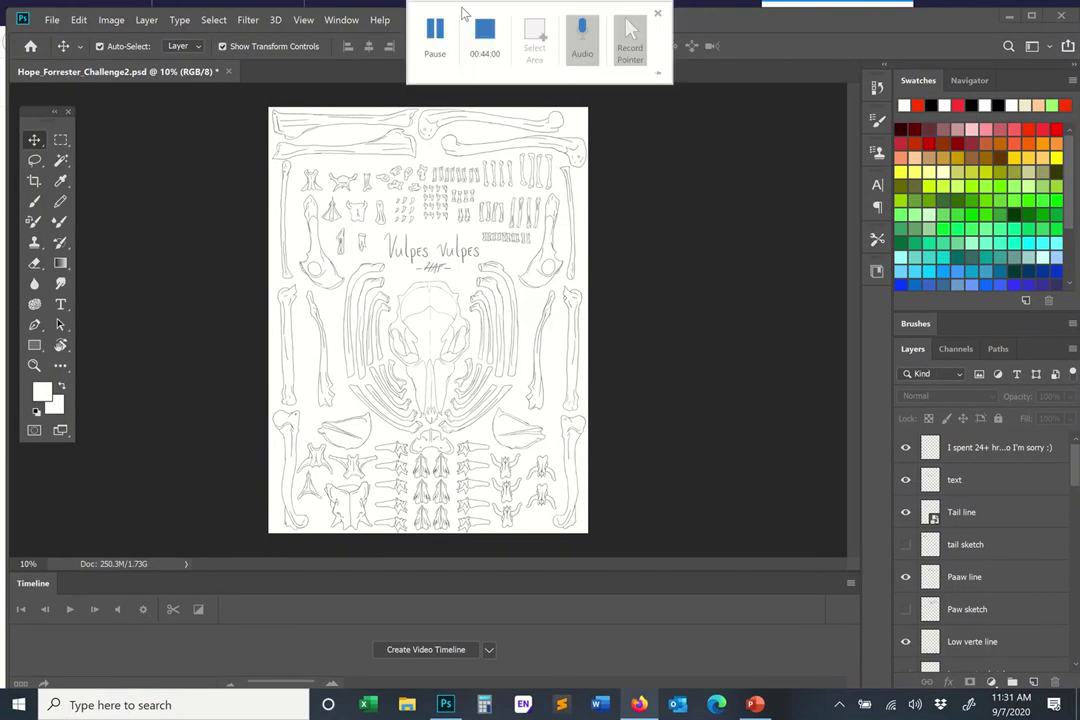
{"action": "left_click", "coordinate": [435, 30]}
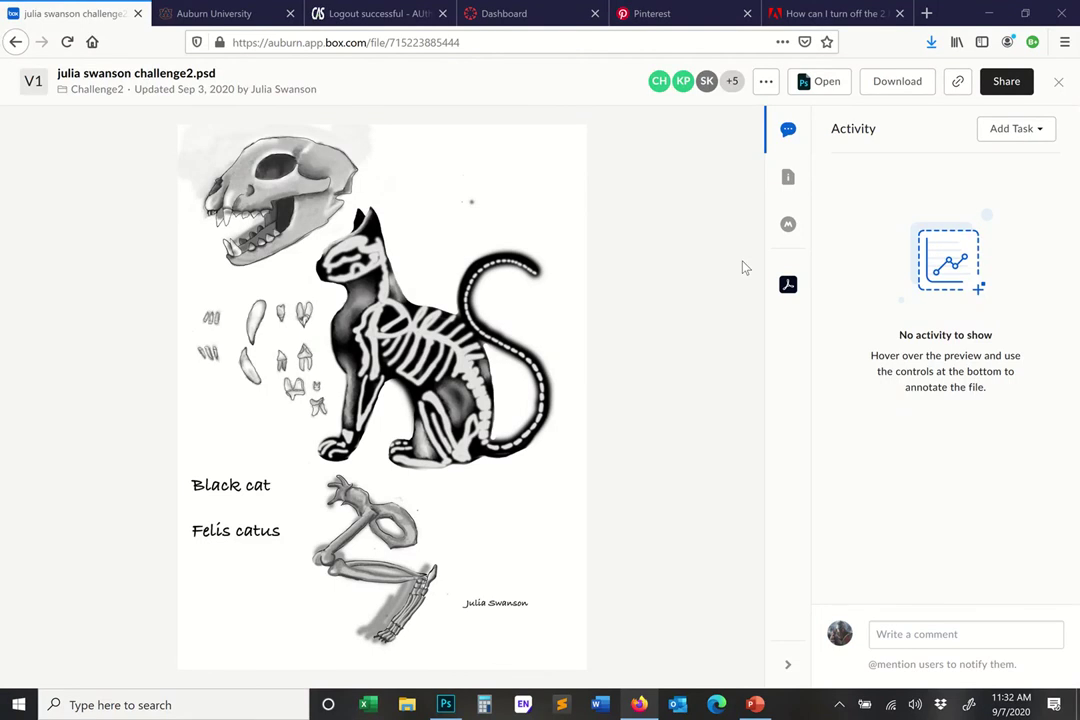
{"action": "mouse_move", "coordinate": [398, 318]}
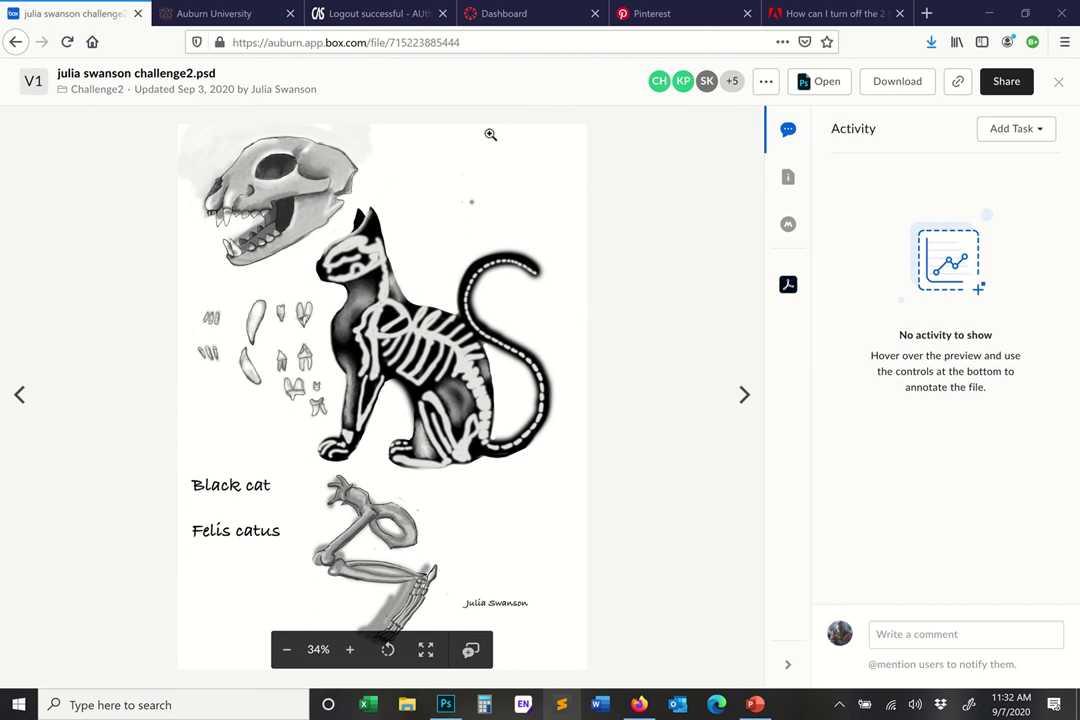
Examine the shading and hatching on the shoulder and limb bones of the hoofed-animal skeleton in Photoshop at 75% zoom
{"action": "mouse_move", "coordinate": [418, 40]}
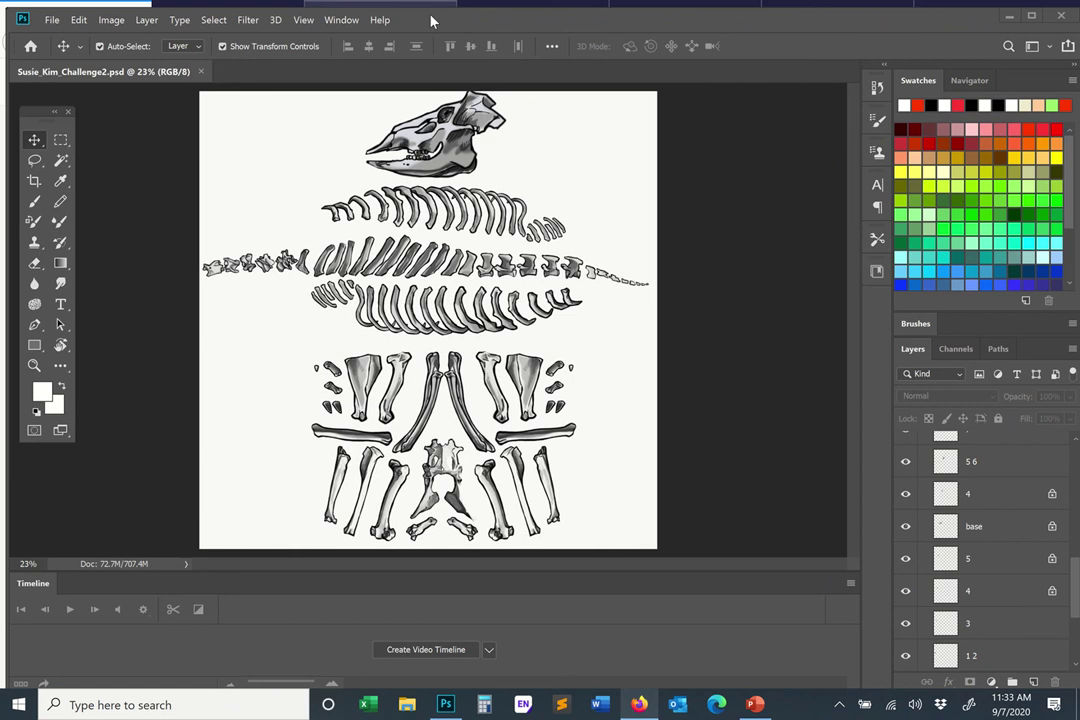
{"action": "mouse_move", "coordinate": [442, 35]}
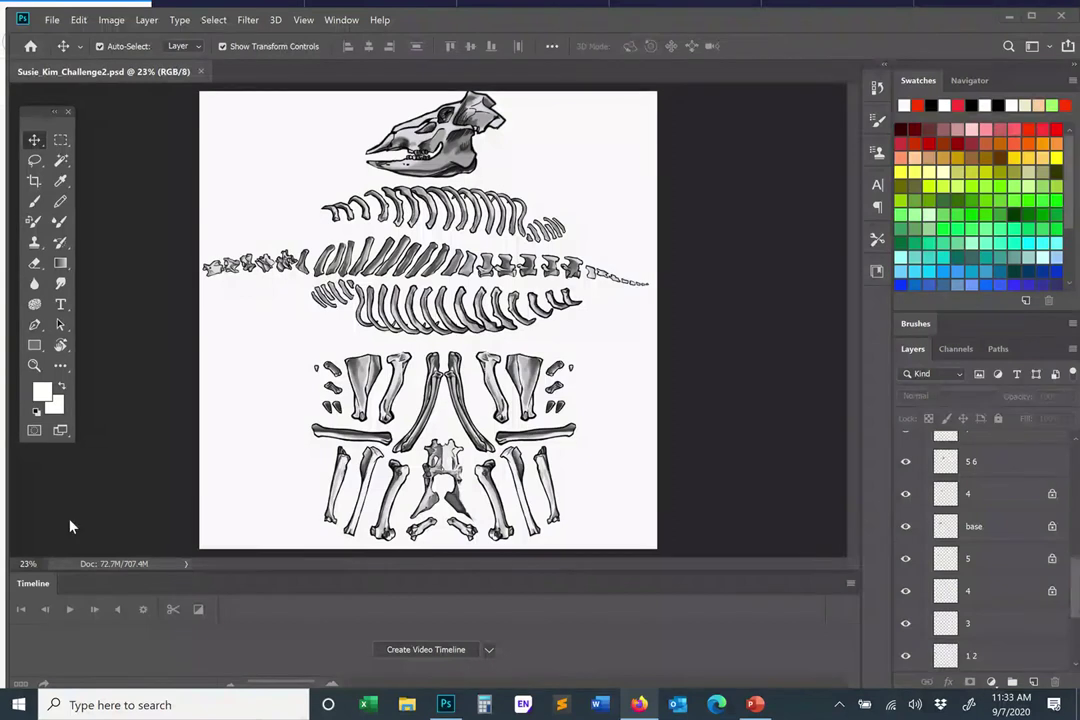
{"action": "mouse_move", "coordinate": [458, 5]}
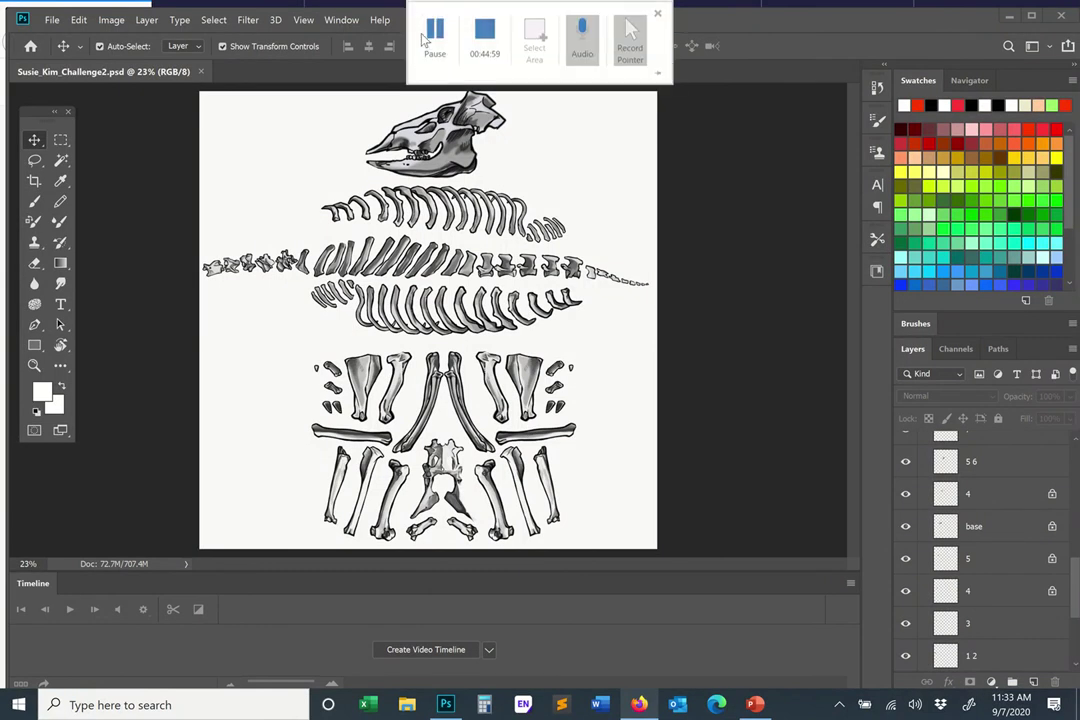
{"action": "left_click", "coordinate": [434, 30]}
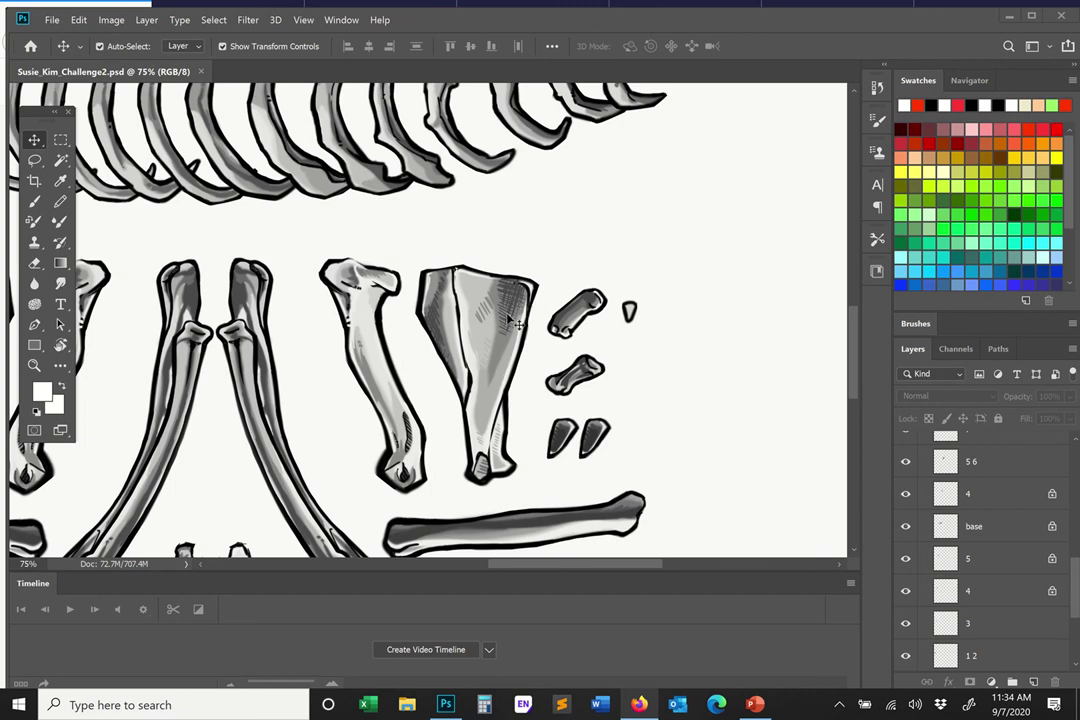
{"action": "scroll", "coordinate": [355, 327], "scroll_direction": "down", "scroll_amount": 1}
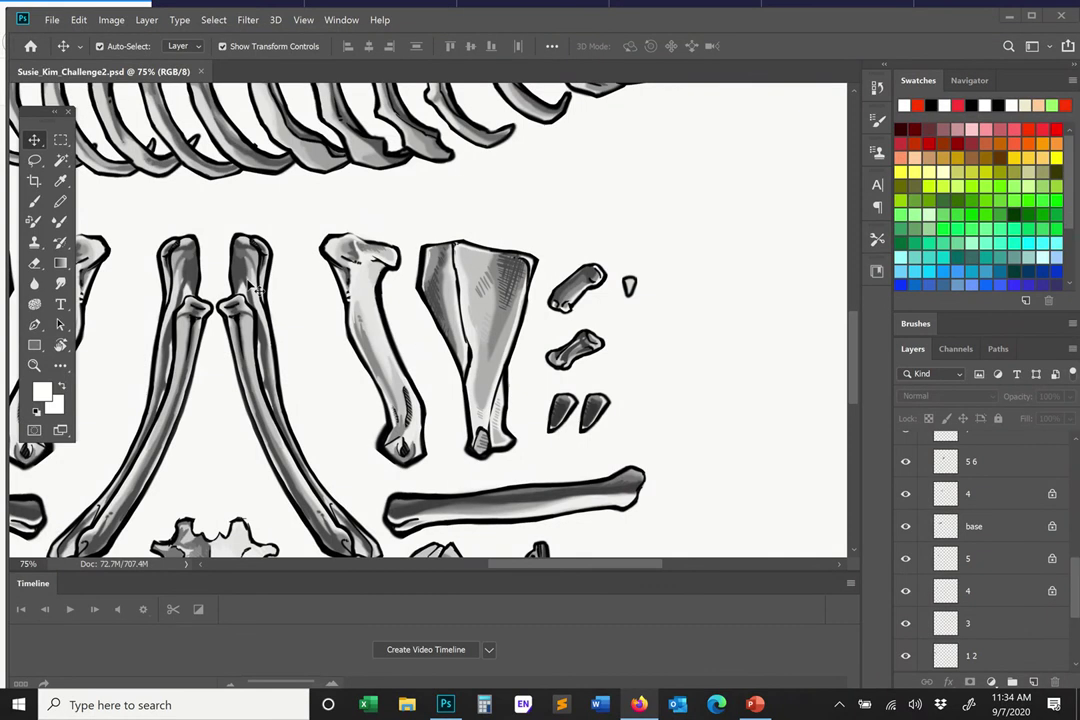
{"action": "scroll", "coordinate": [257, 349], "scroll_direction": "down", "scroll_amount": 3}
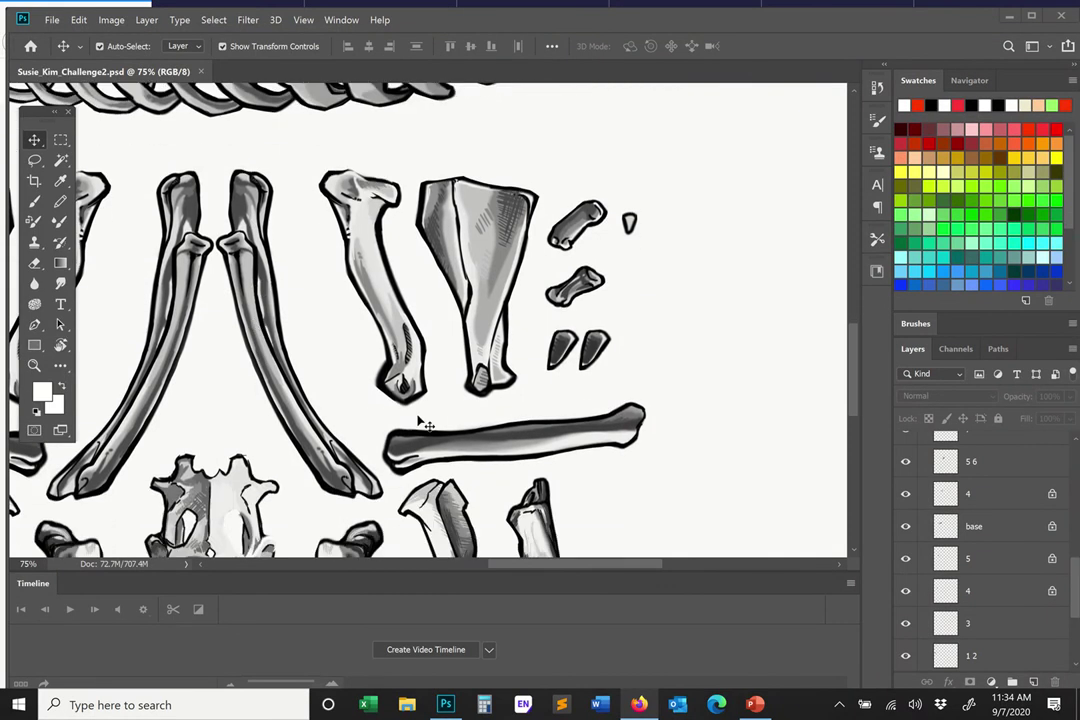
{"action": "scroll", "coordinate": [398, 343], "scroll_direction": "up", "scroll_amount": 1}
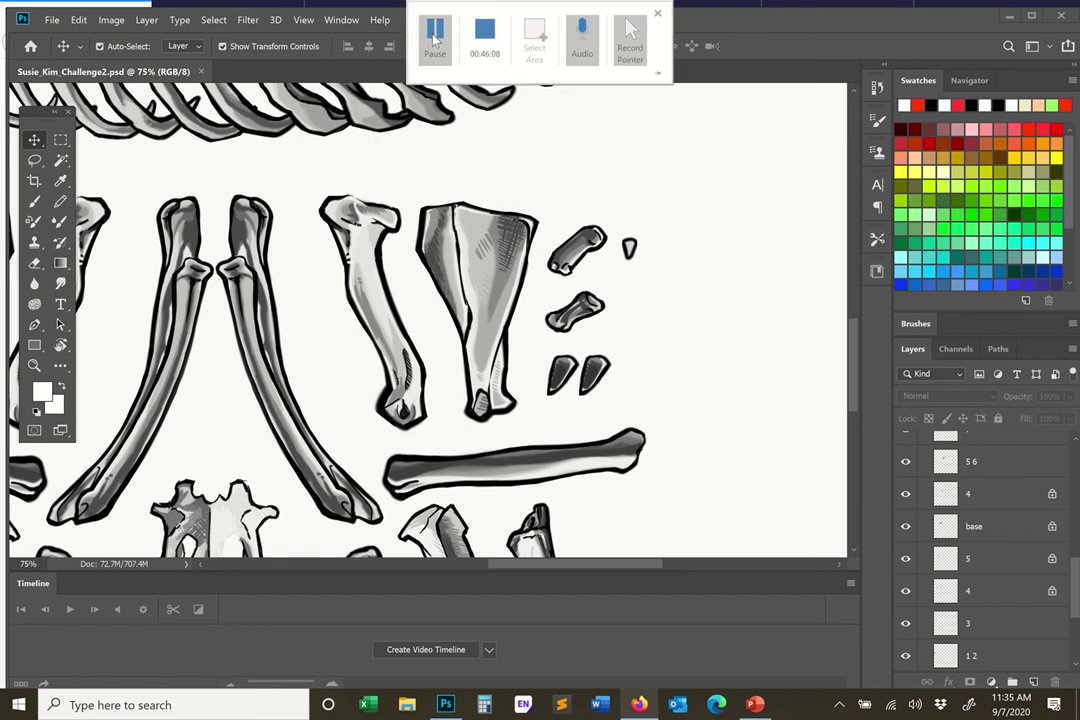
Inspect the limb bones, ribs and spine at 40% zoom, and view the wider skeleton arrangement at 25%
{"action": "left_click", "coordinate": [437, 33]}
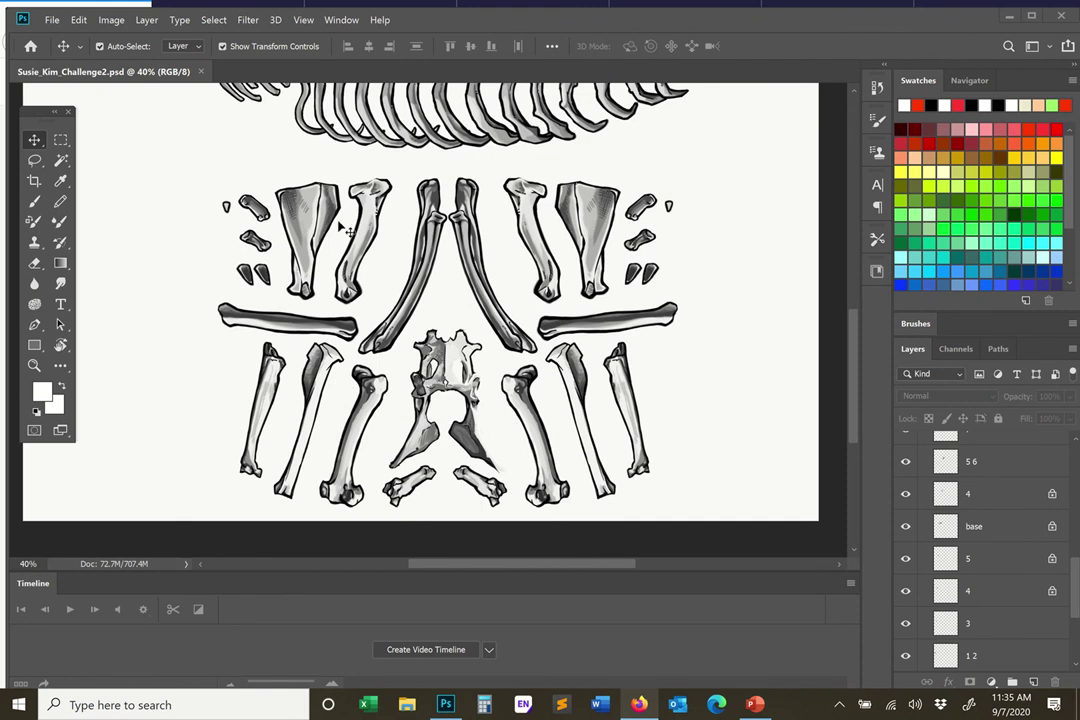
{"action": "scroll", "coordinate": [401, 222], "scroll_direction": "up", "scroll_amount": 3}
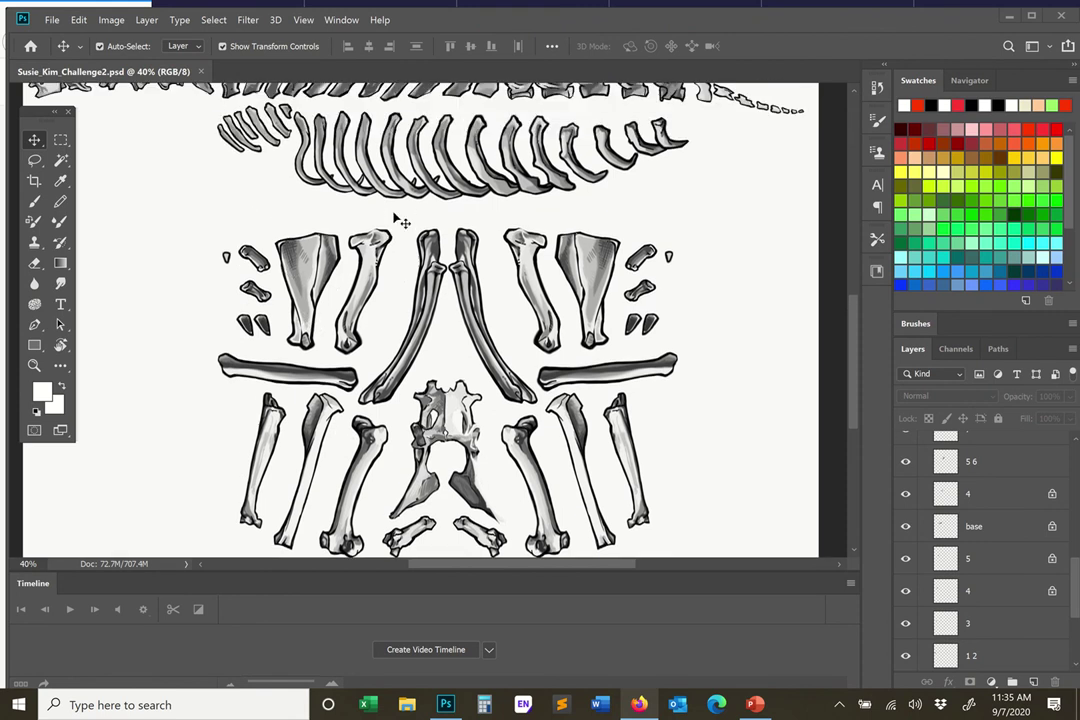
{"action": "scroll", "coordinate": [272, 300], "scroll_direction": "up", "scroll_amount": 4}
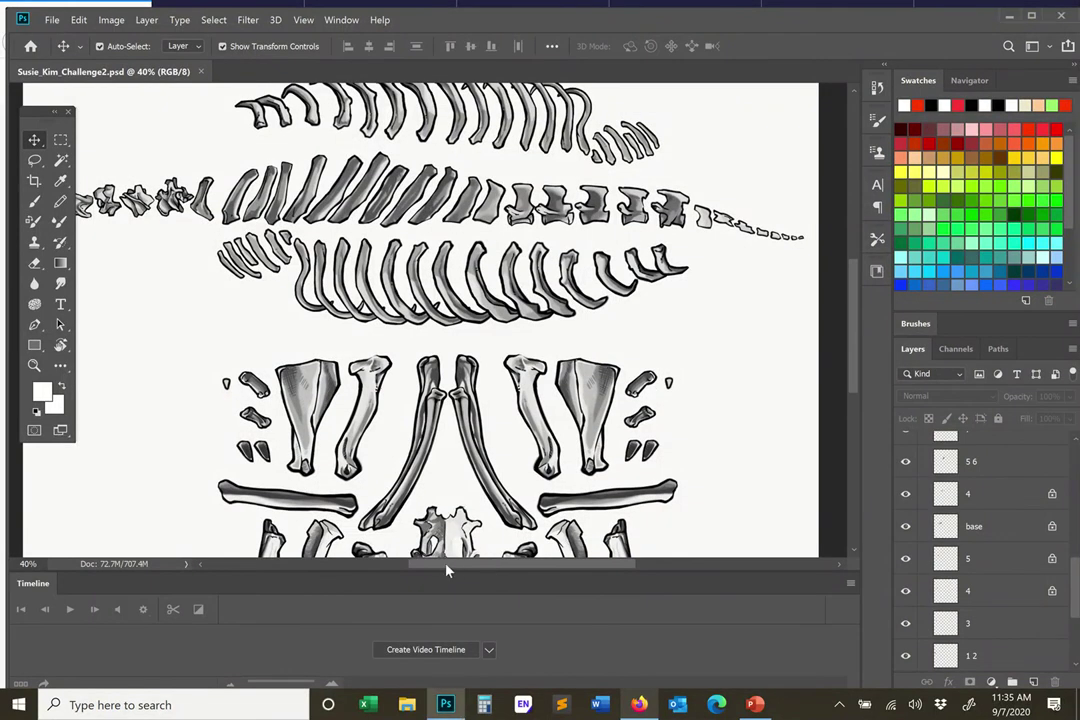
{"action": "left_click_drag", "start_coordinate": [487, 566], "coordinate": [419, 568]}
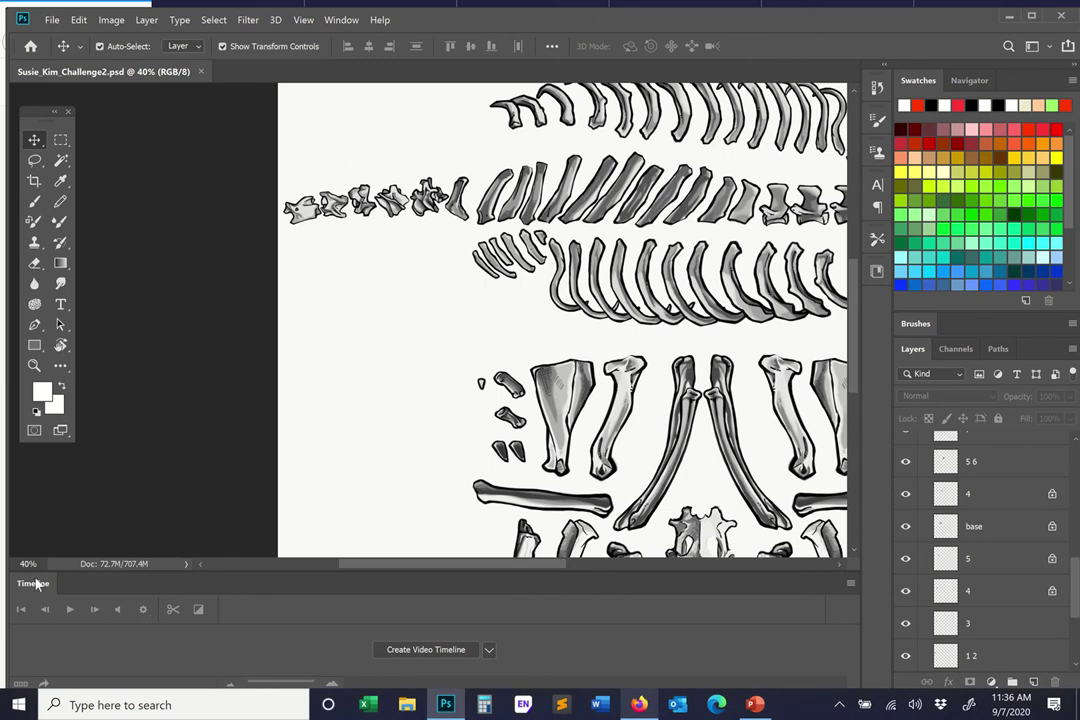
{"action": "left_click_drag", "start_coordinate": [38, 564], "coordinate": [10, 564]}
{"action": "type", "text": "25%"}
{"action": "key", "text": "Return"}
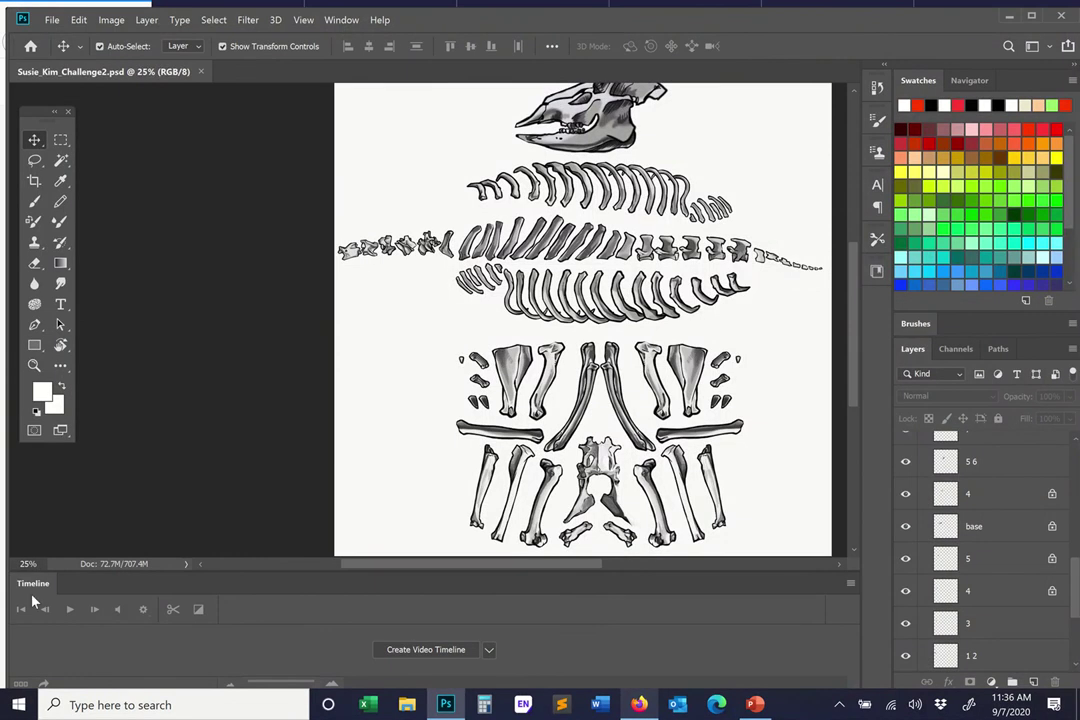
Examine the shading on the skeleton's neck vertebrae and ribs at 100% zoom
{"action": "left_click_drag", "start_coordinate": [38, 564], "coordinate": [1, 577]}
{"action": "type", "text": "100"}
{"action": "key", "text": "Return"}
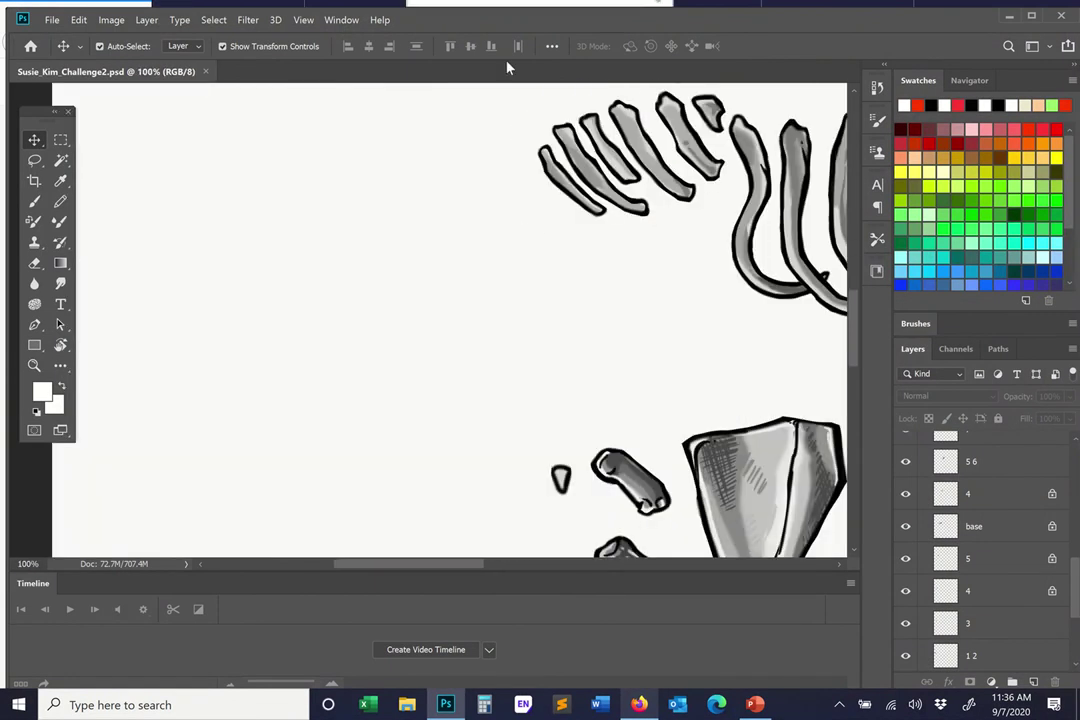
{"action": "mouse_move", "coordinate": [440, 35]}
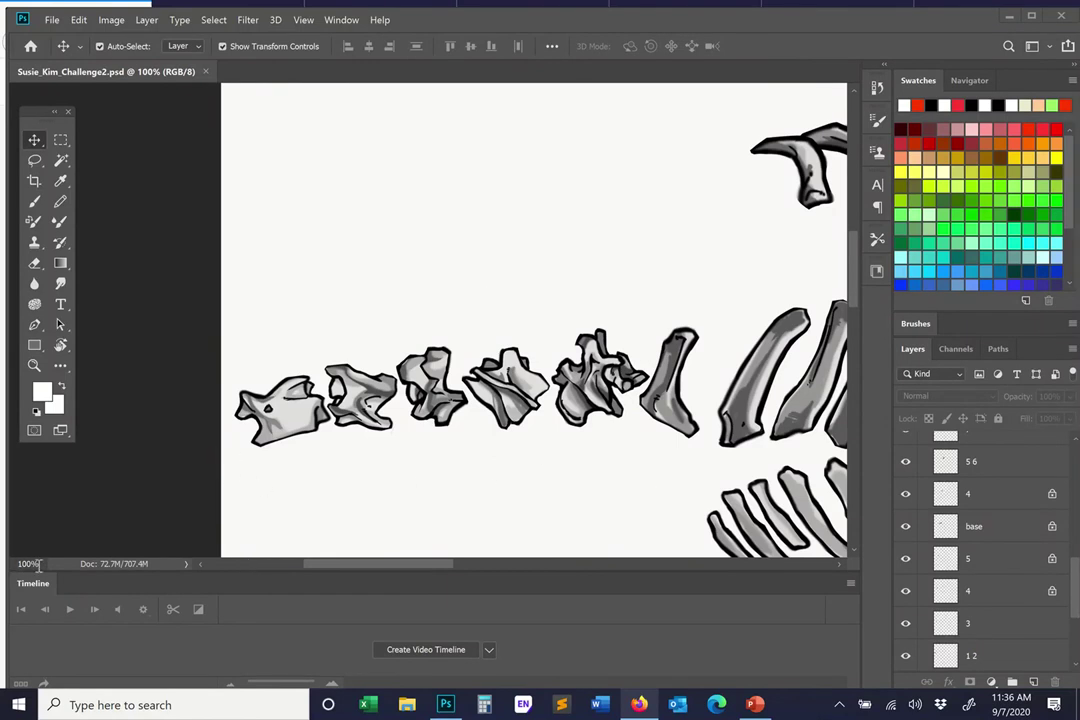
View the skeleton arrangement at 25% zoom, down to the leg bones at the canvas's lower edge
{"action": "mouse_move", "coordinate": [448, 5]}
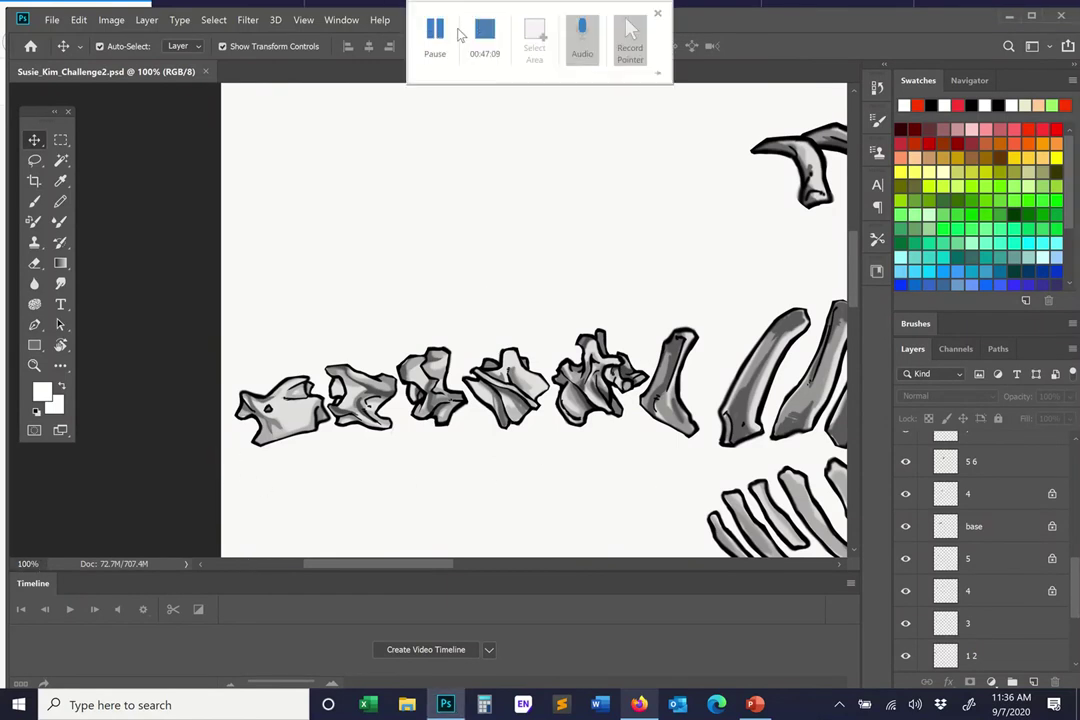
{"action": "left_click", "coordinate": [434, 31]}
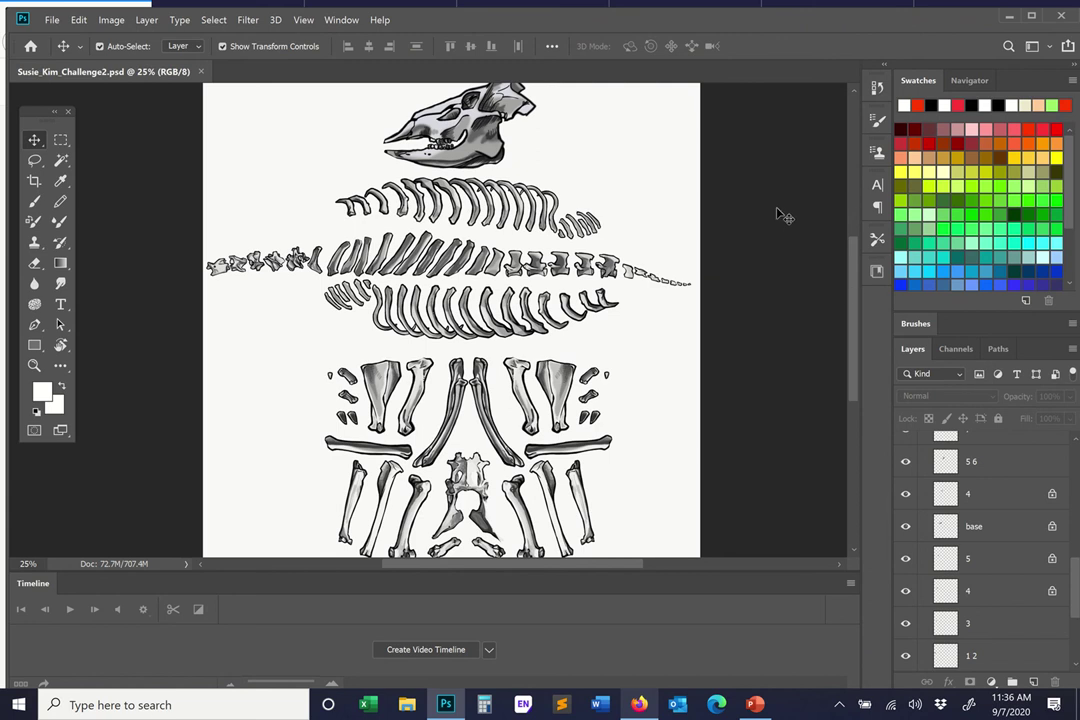
{"action": "mouse_move", "coordinate": [318, 6]}
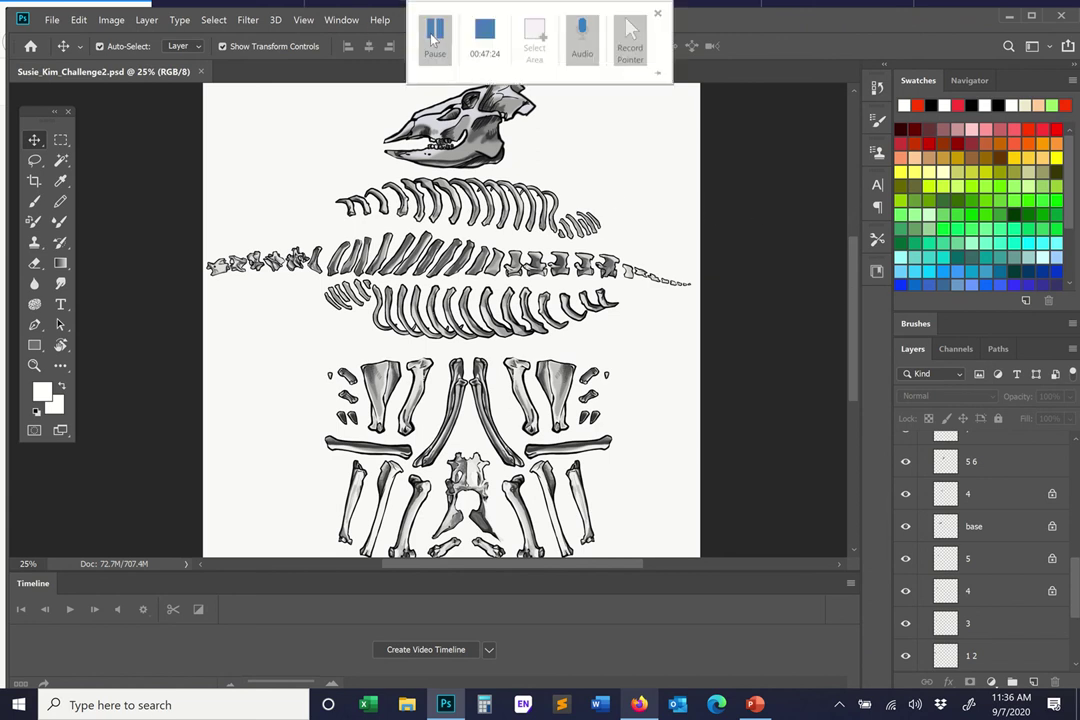
{"action": "scroll", "coordinate": [477, 67], "scroll_direction": "down", "scroll_amount": 1}
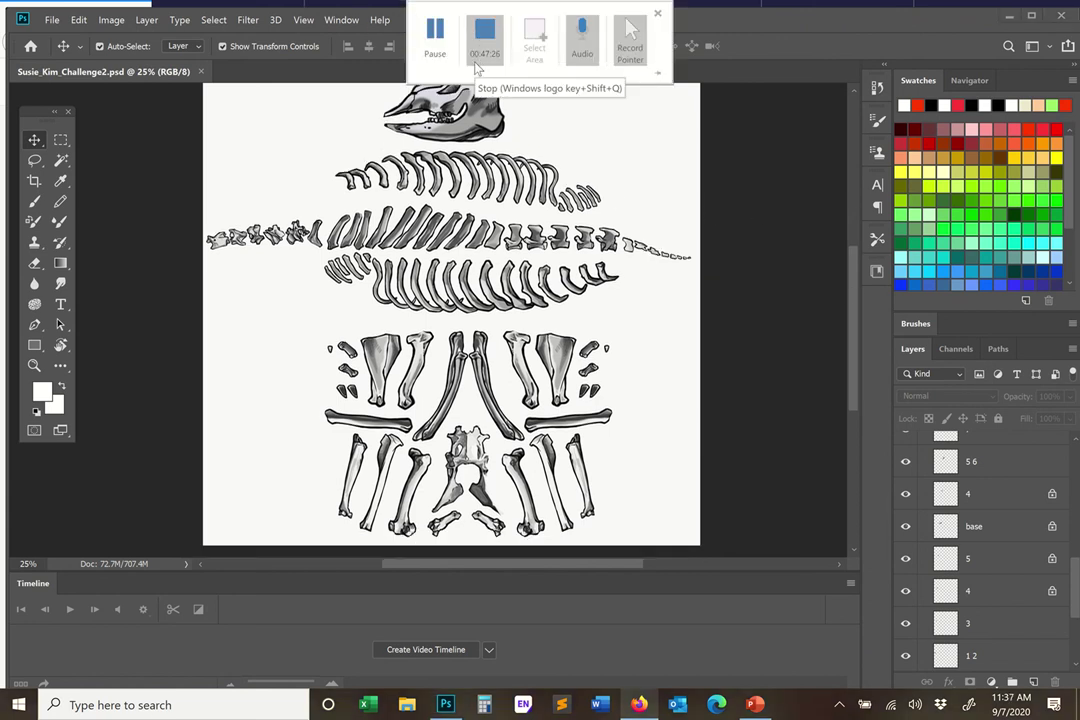